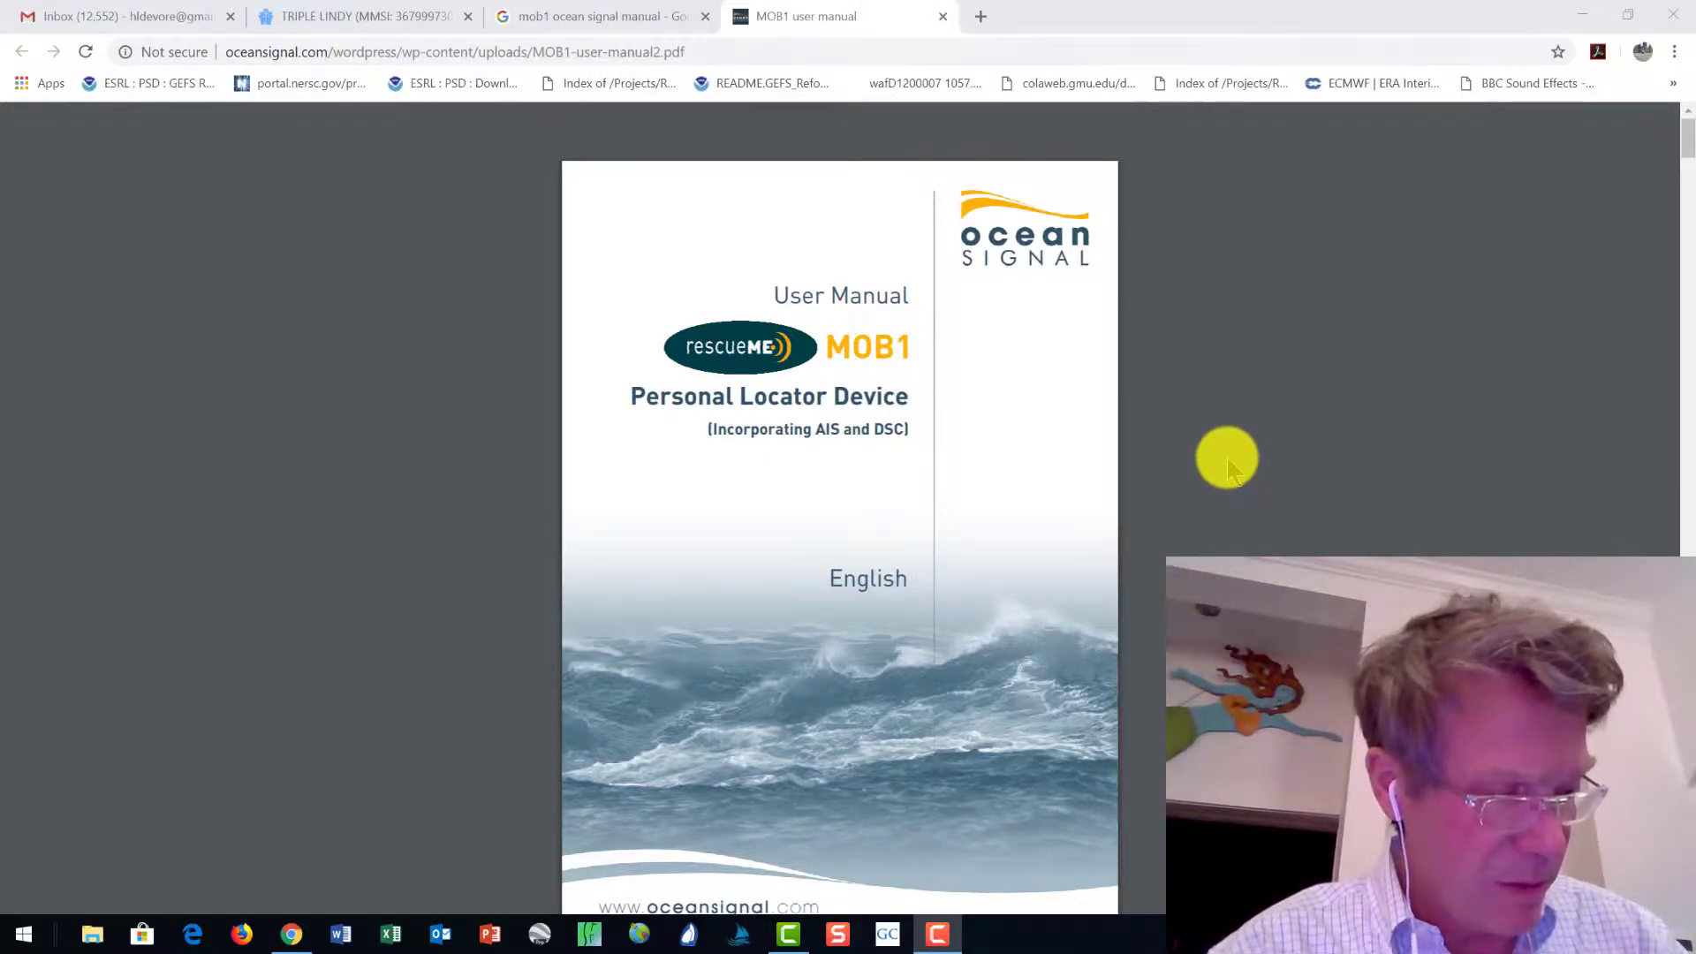
- Scroll the MOB1 manual past the contents to page 9, section 4 MMSI configuration
scroll(1232, 455, down, 1)
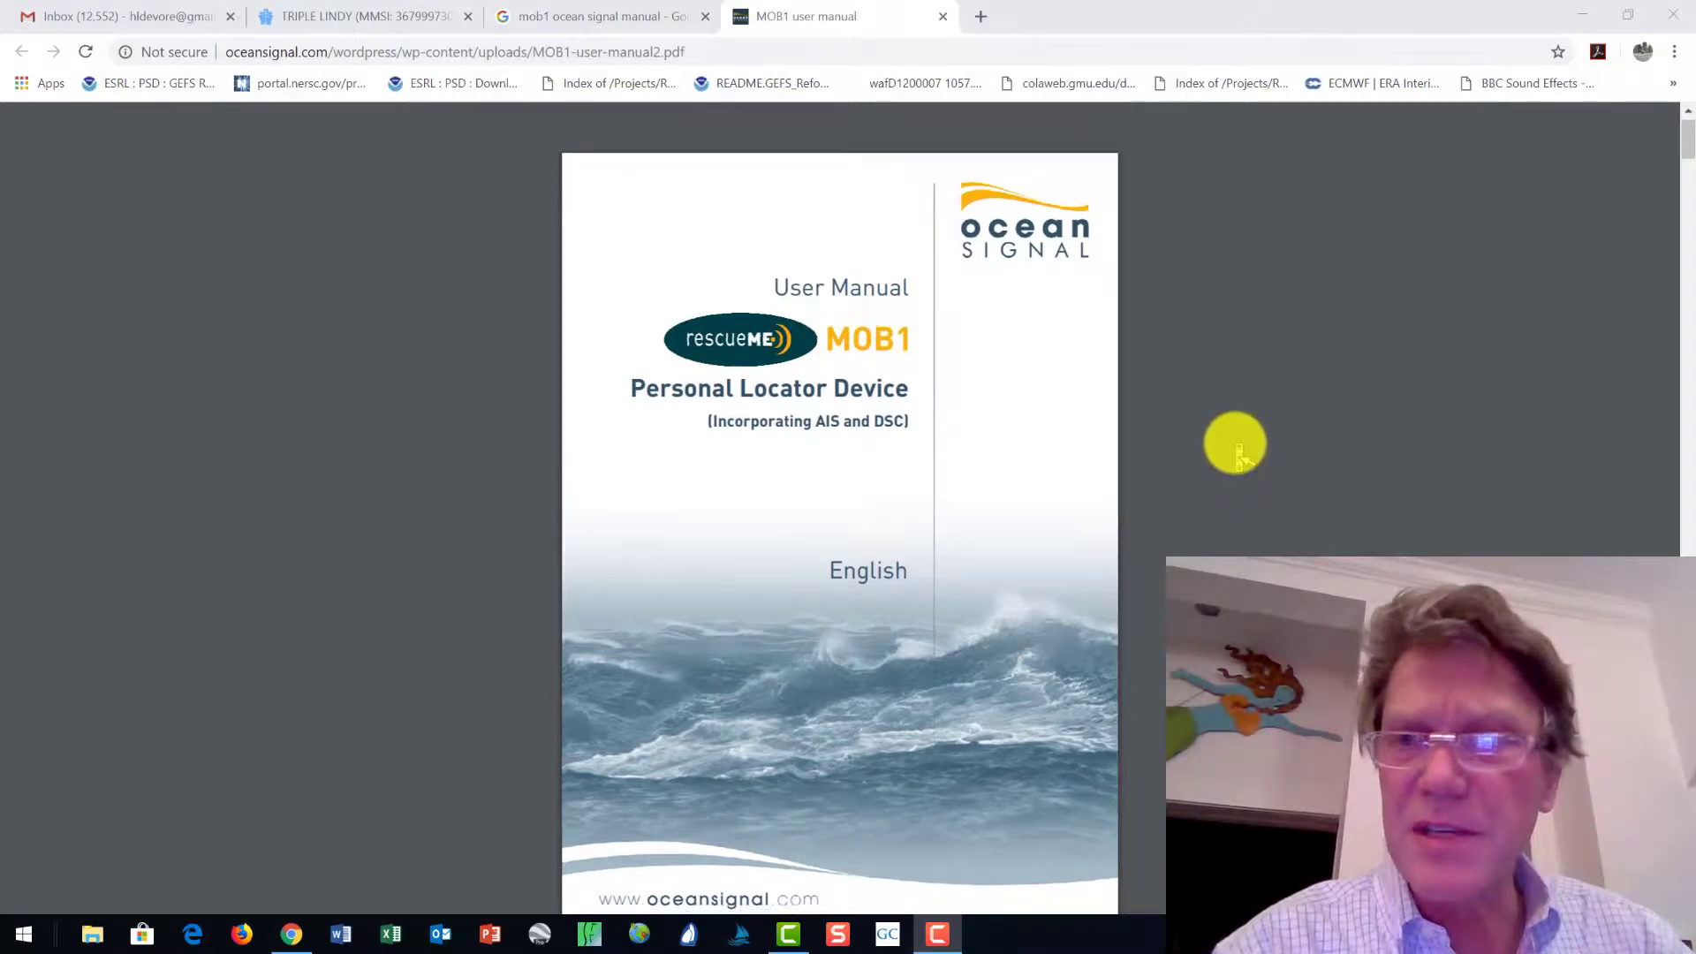
scroll(1237, 455, down, 15)
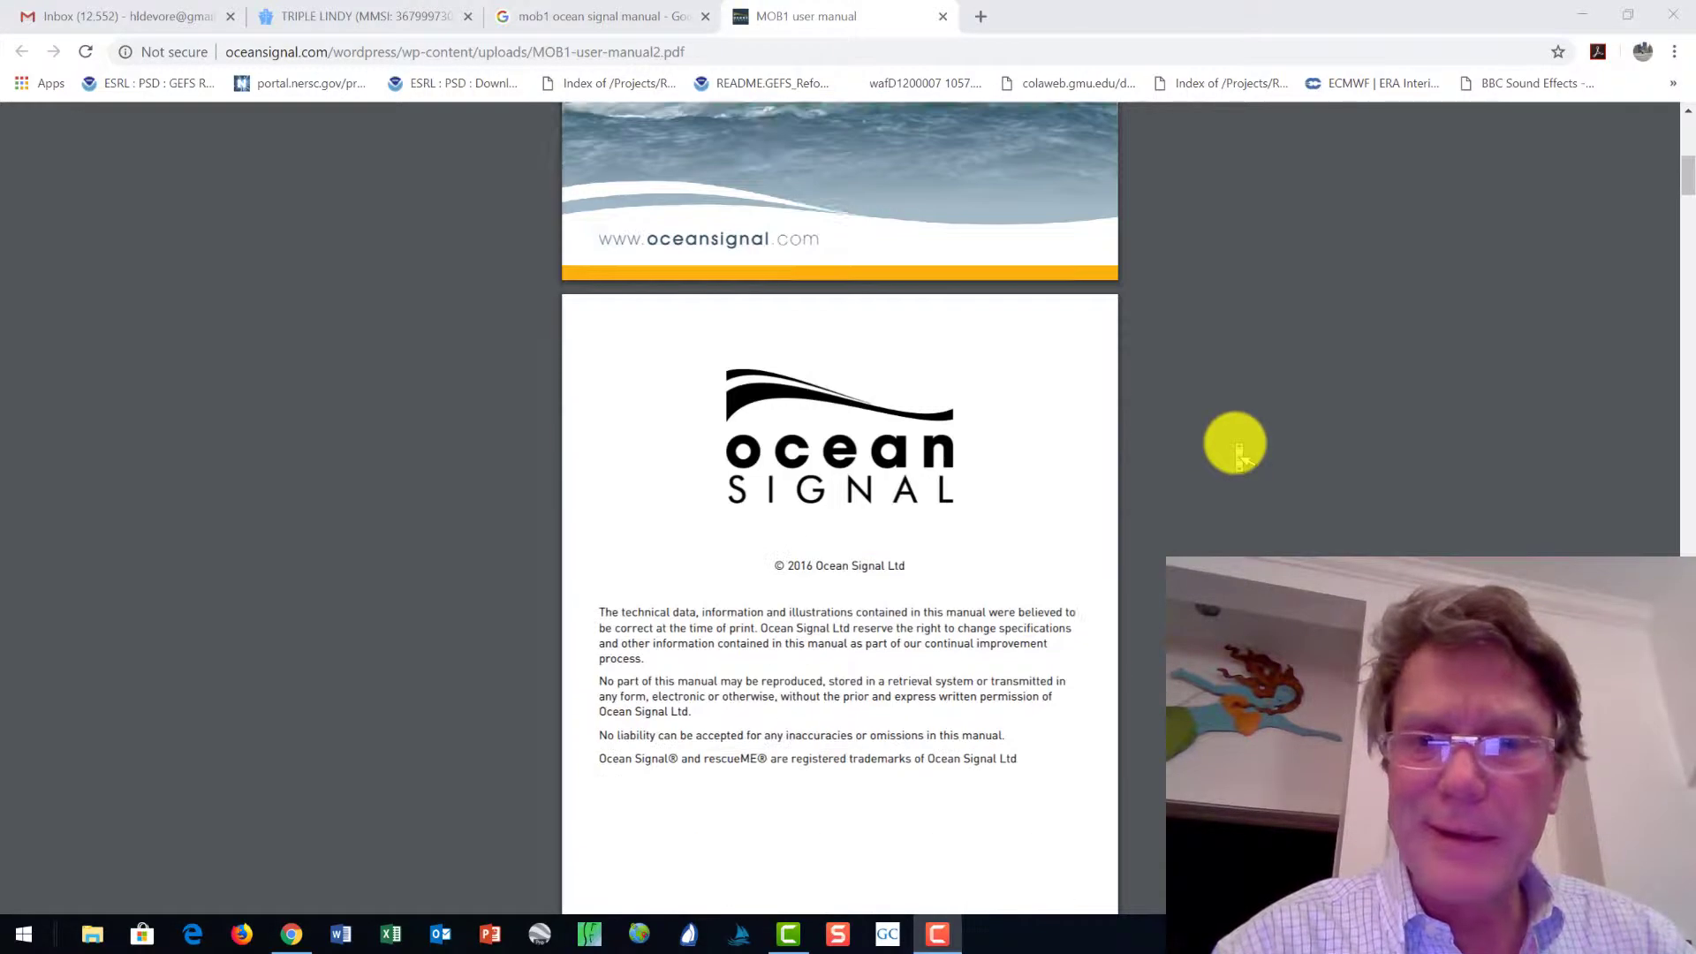
scroll(1237, 455, down, 14)
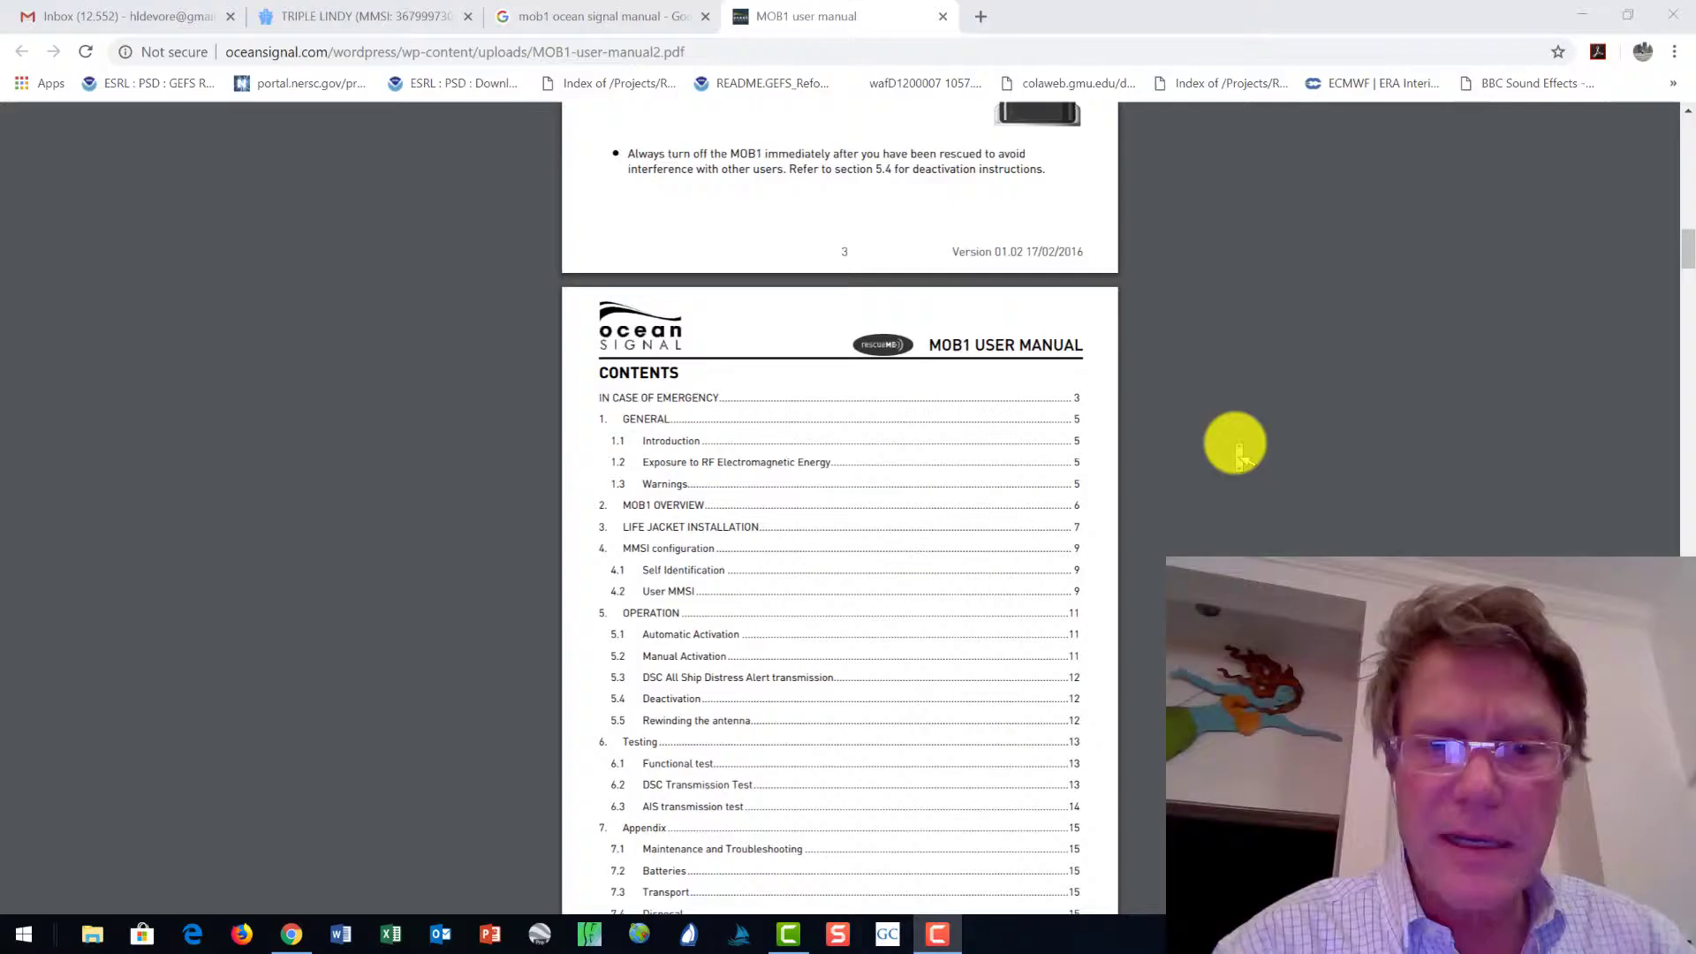
scroll(1237, 455, down, 13)
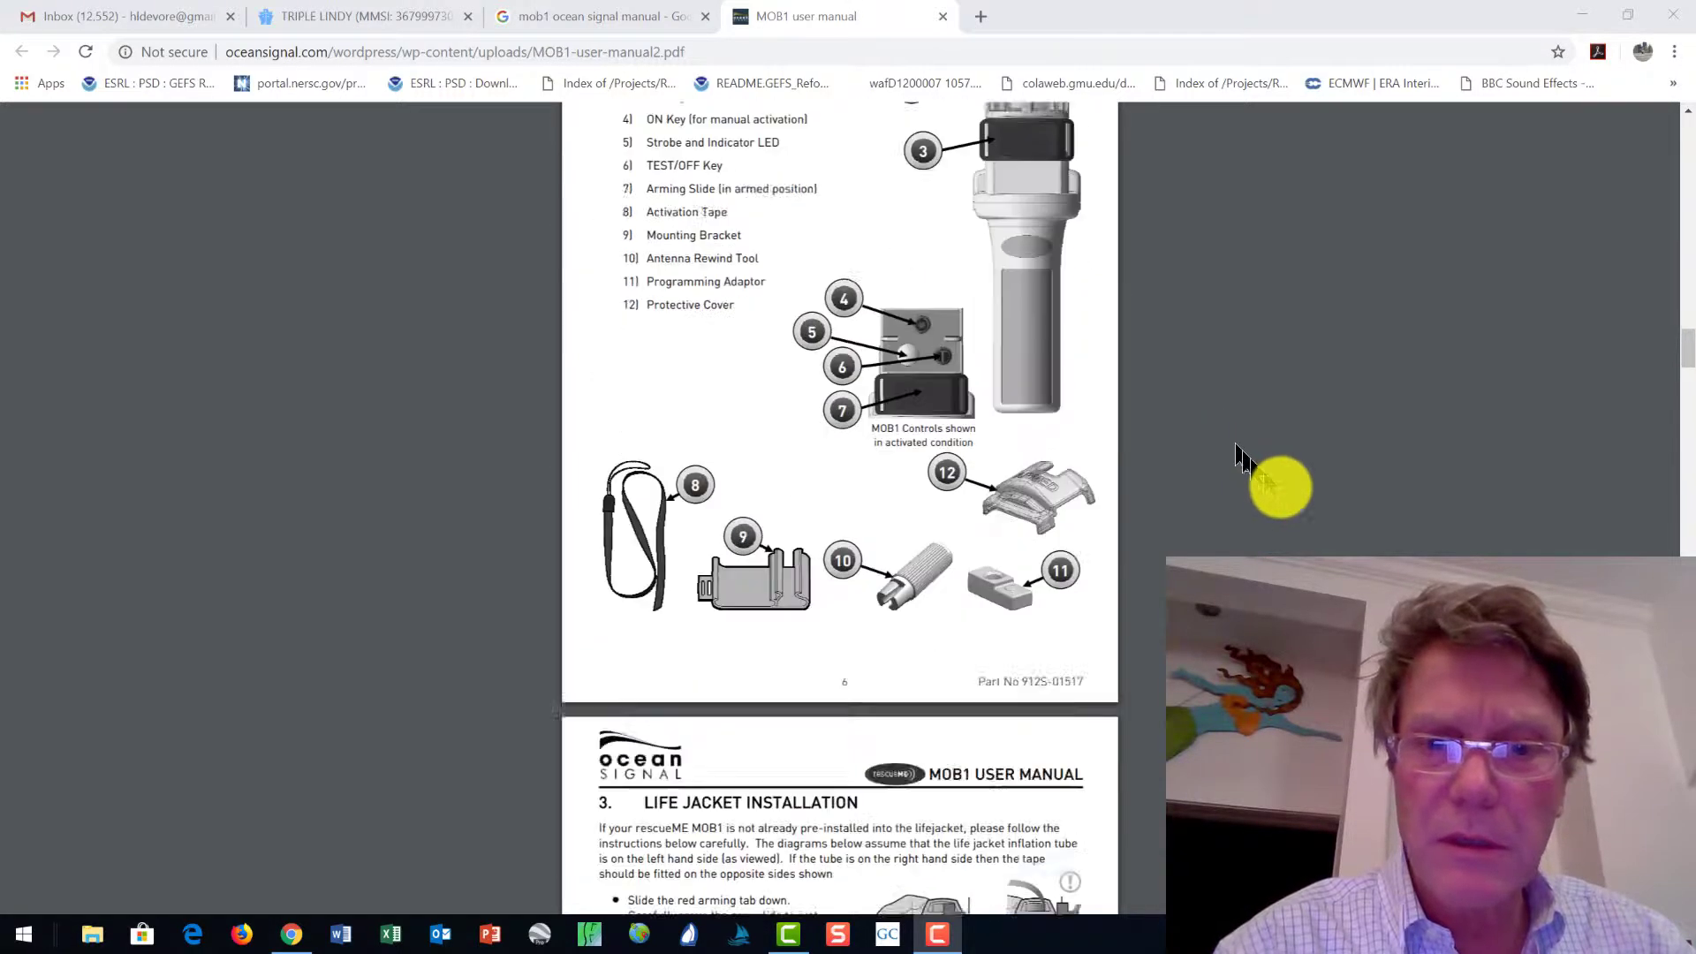
scroll(1294, 508, down, 13)
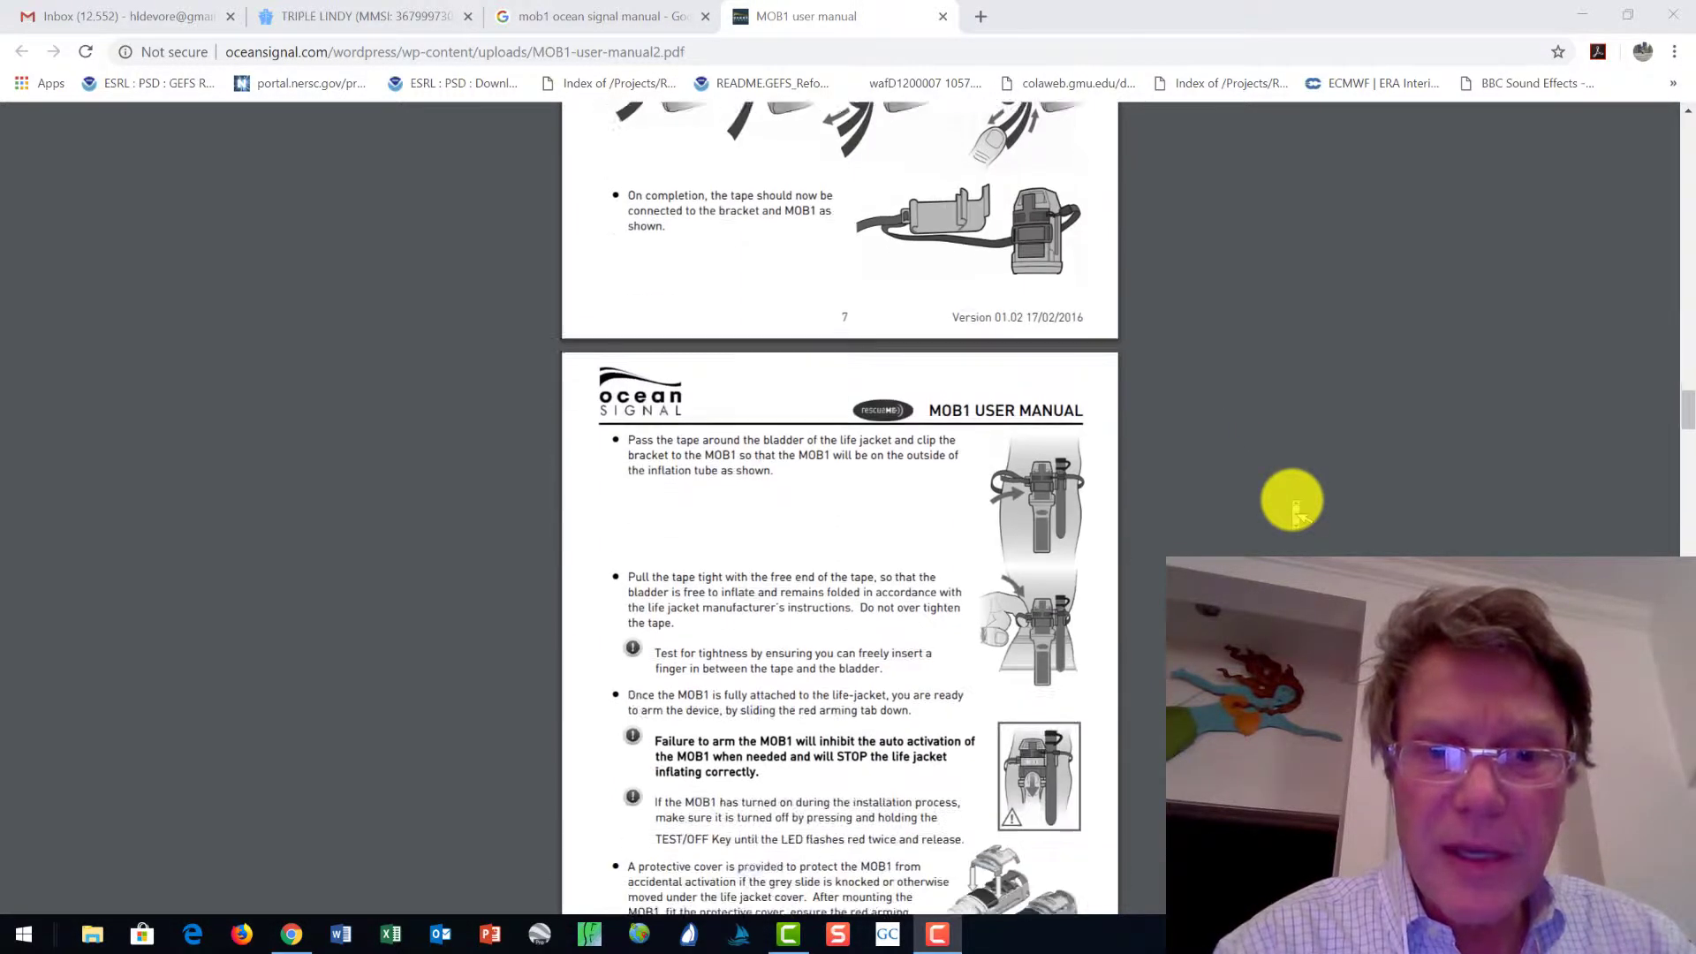
scroll(1295, 508, down, 8)
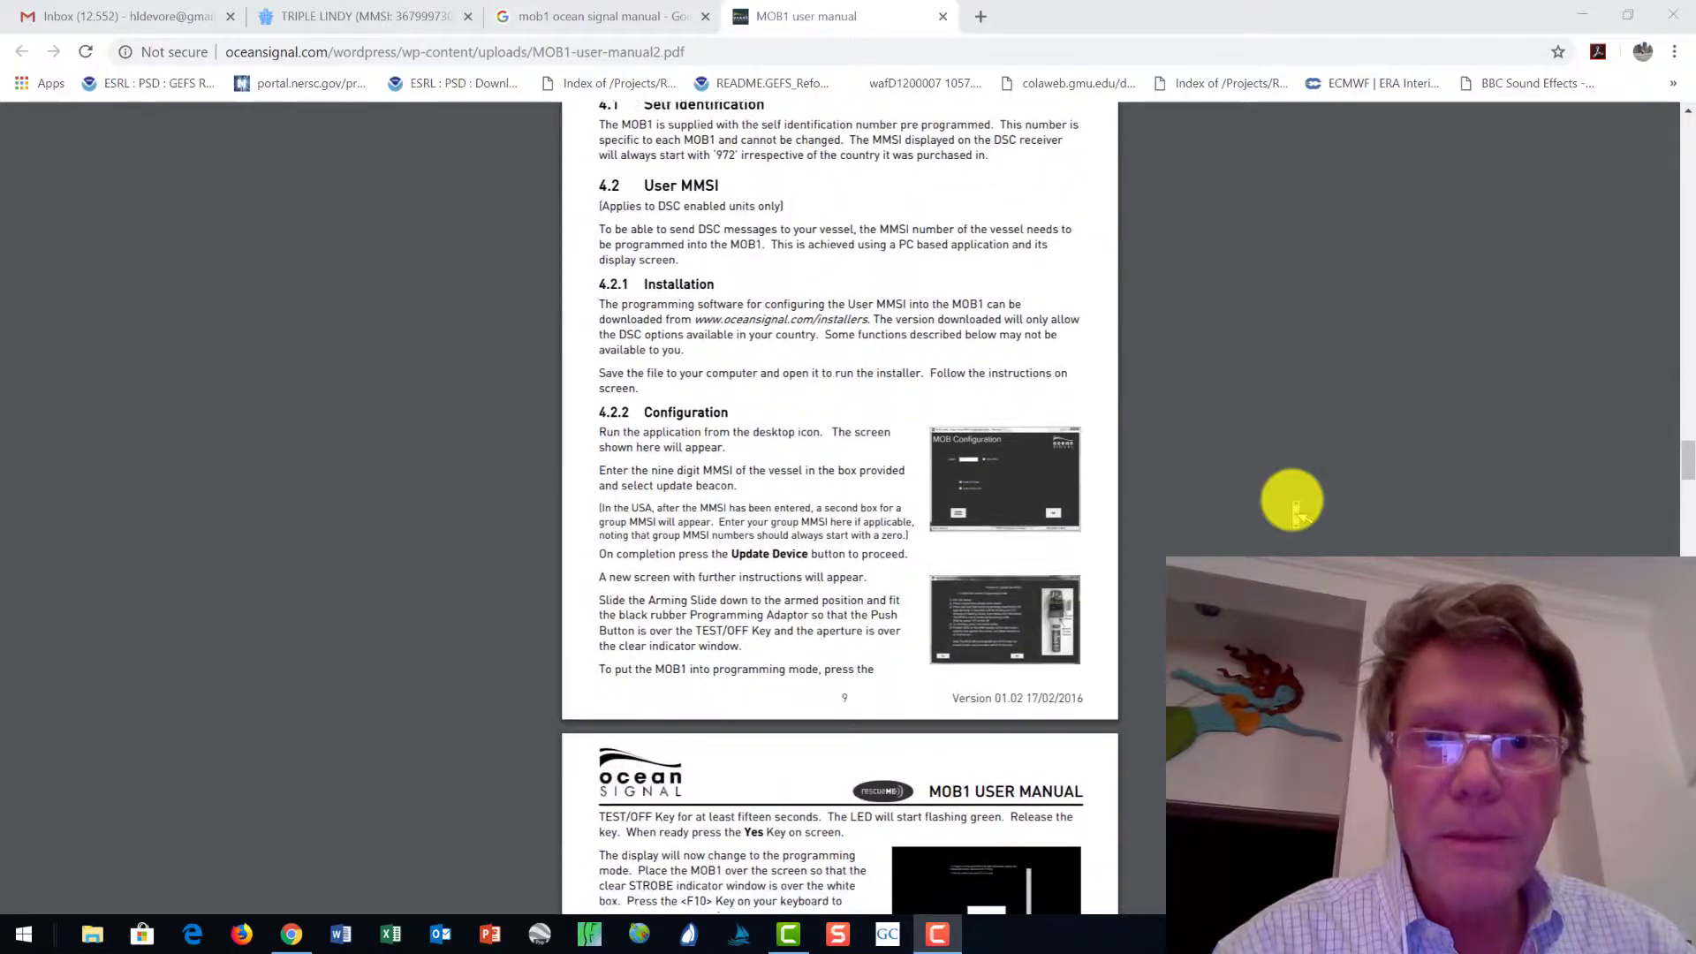
scroll(1294, 507, up, 2)
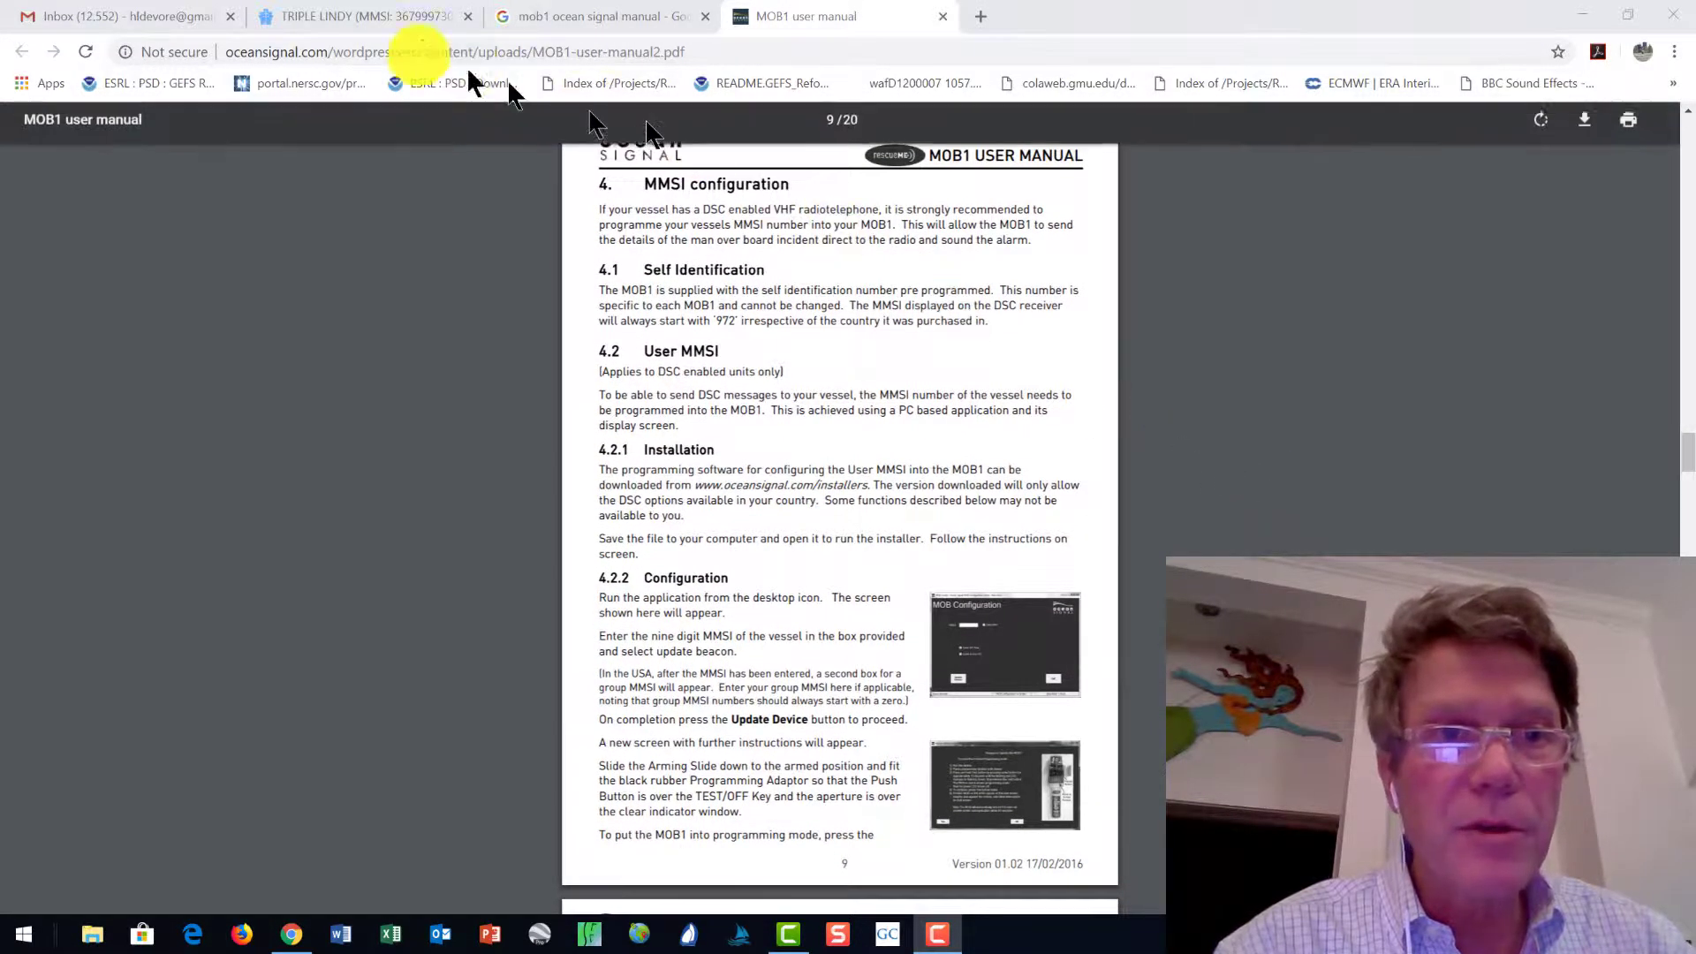
- Select the manual's web address, then return to the User MMSI setup steps on the page
click(402, 55)
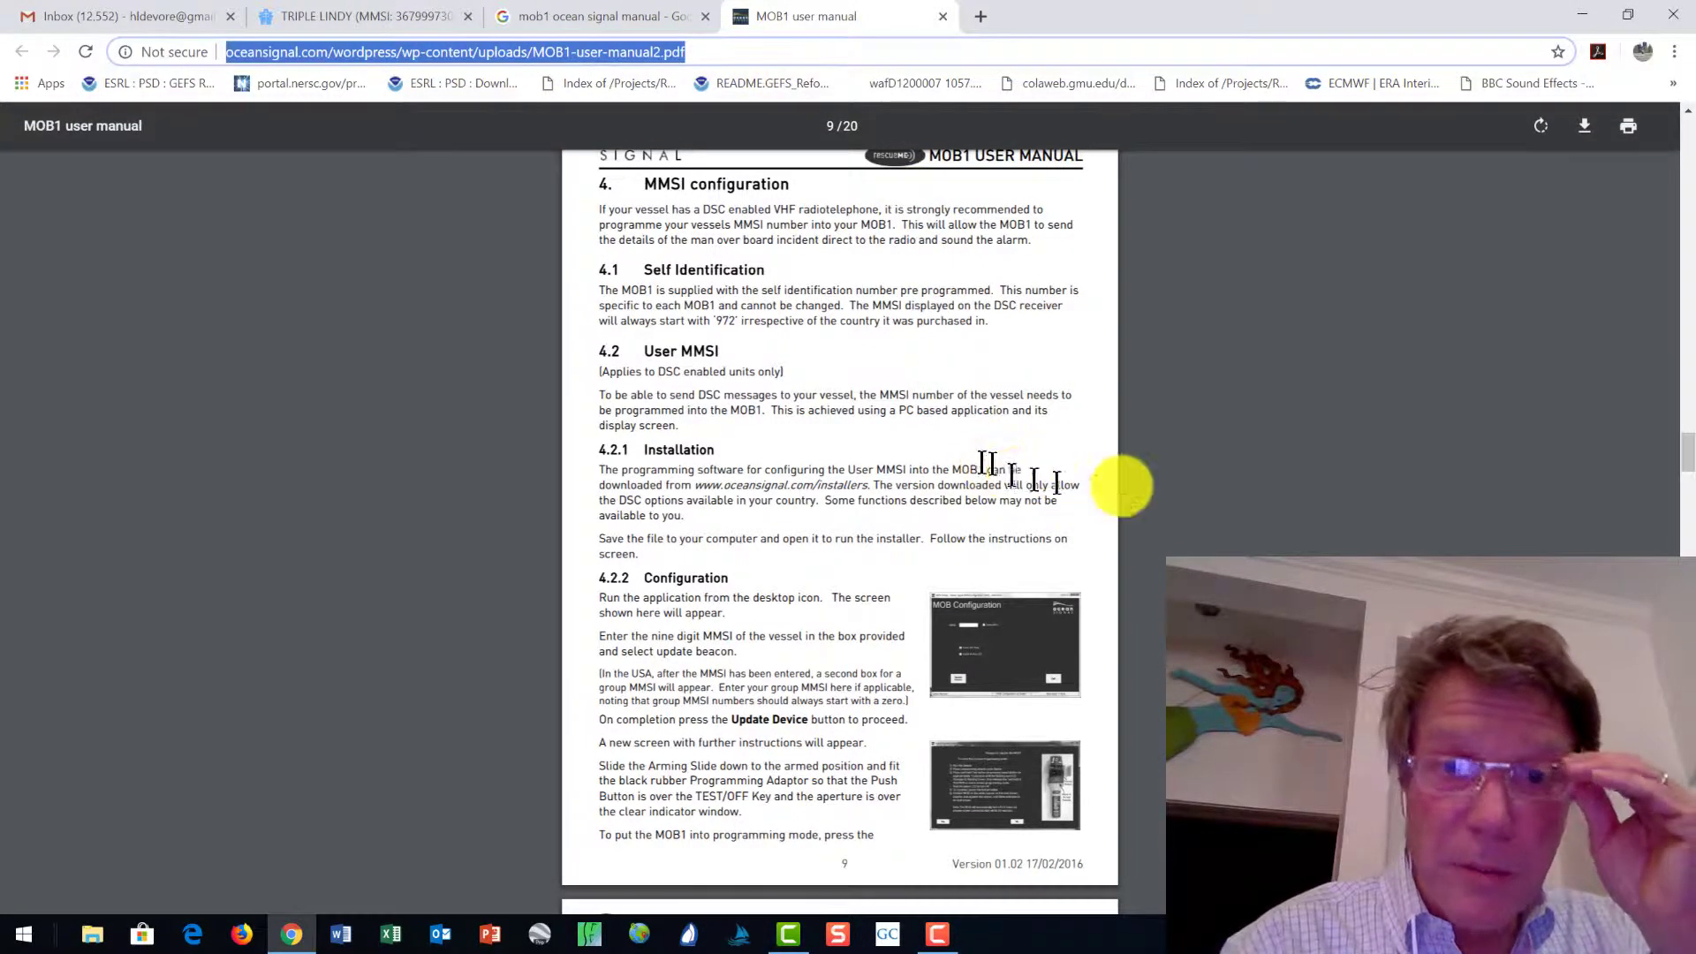
click(1197, 433)
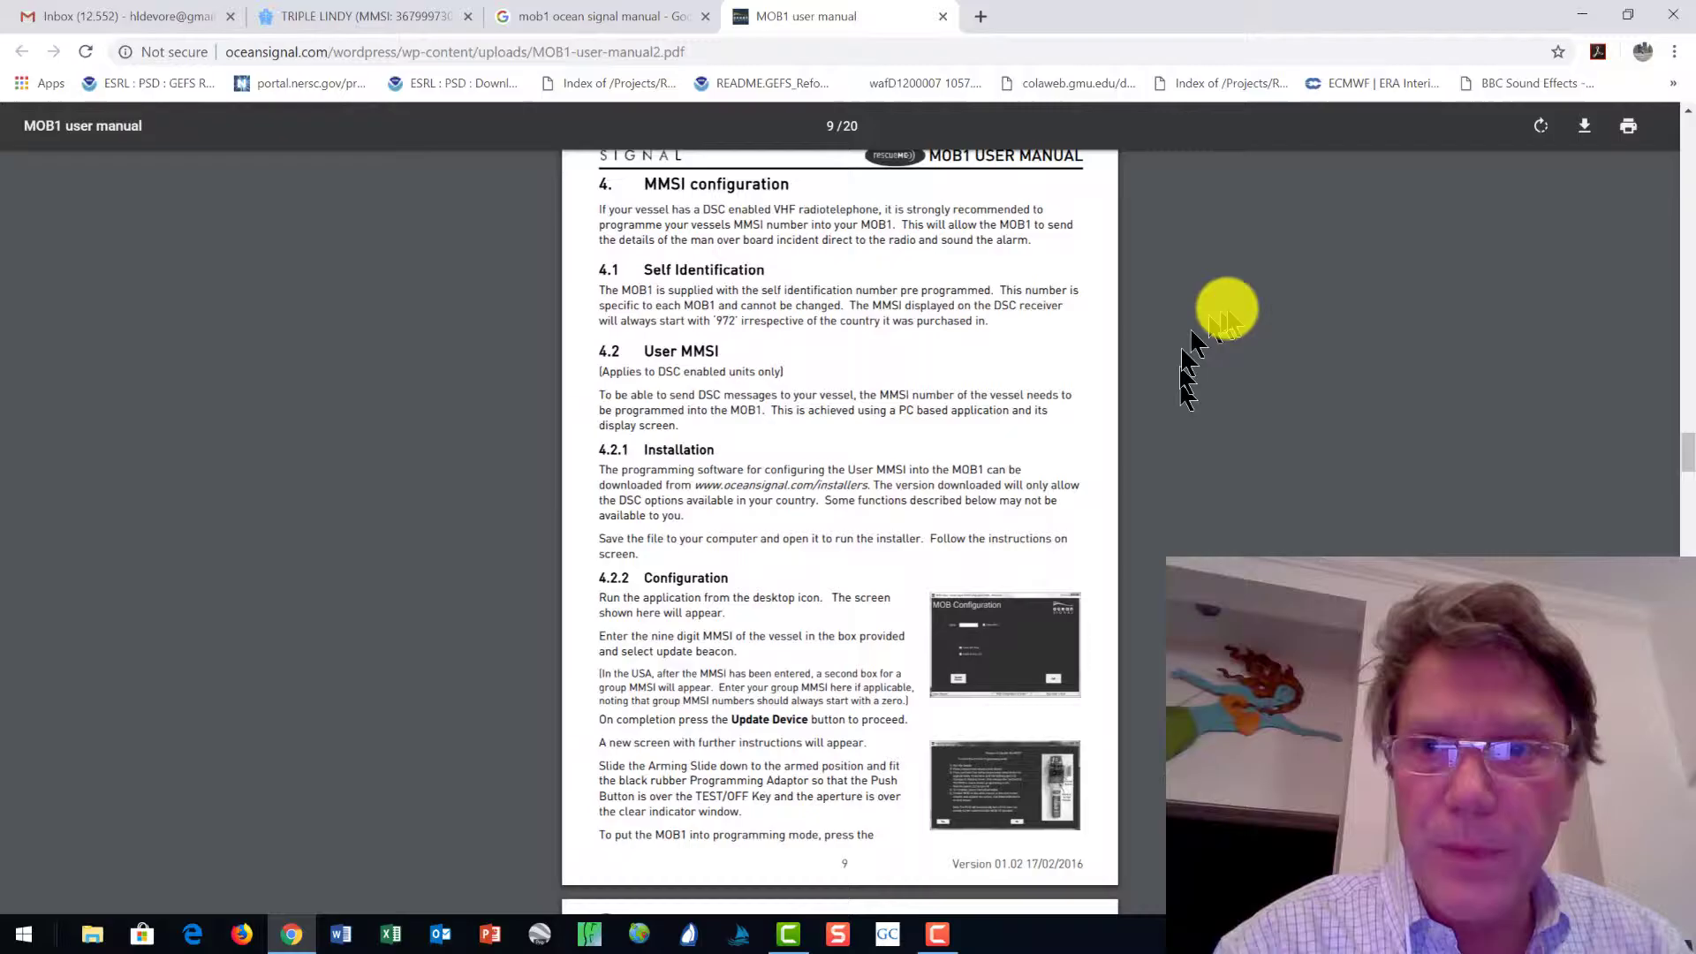
scroll(1211, 309, up, 1)
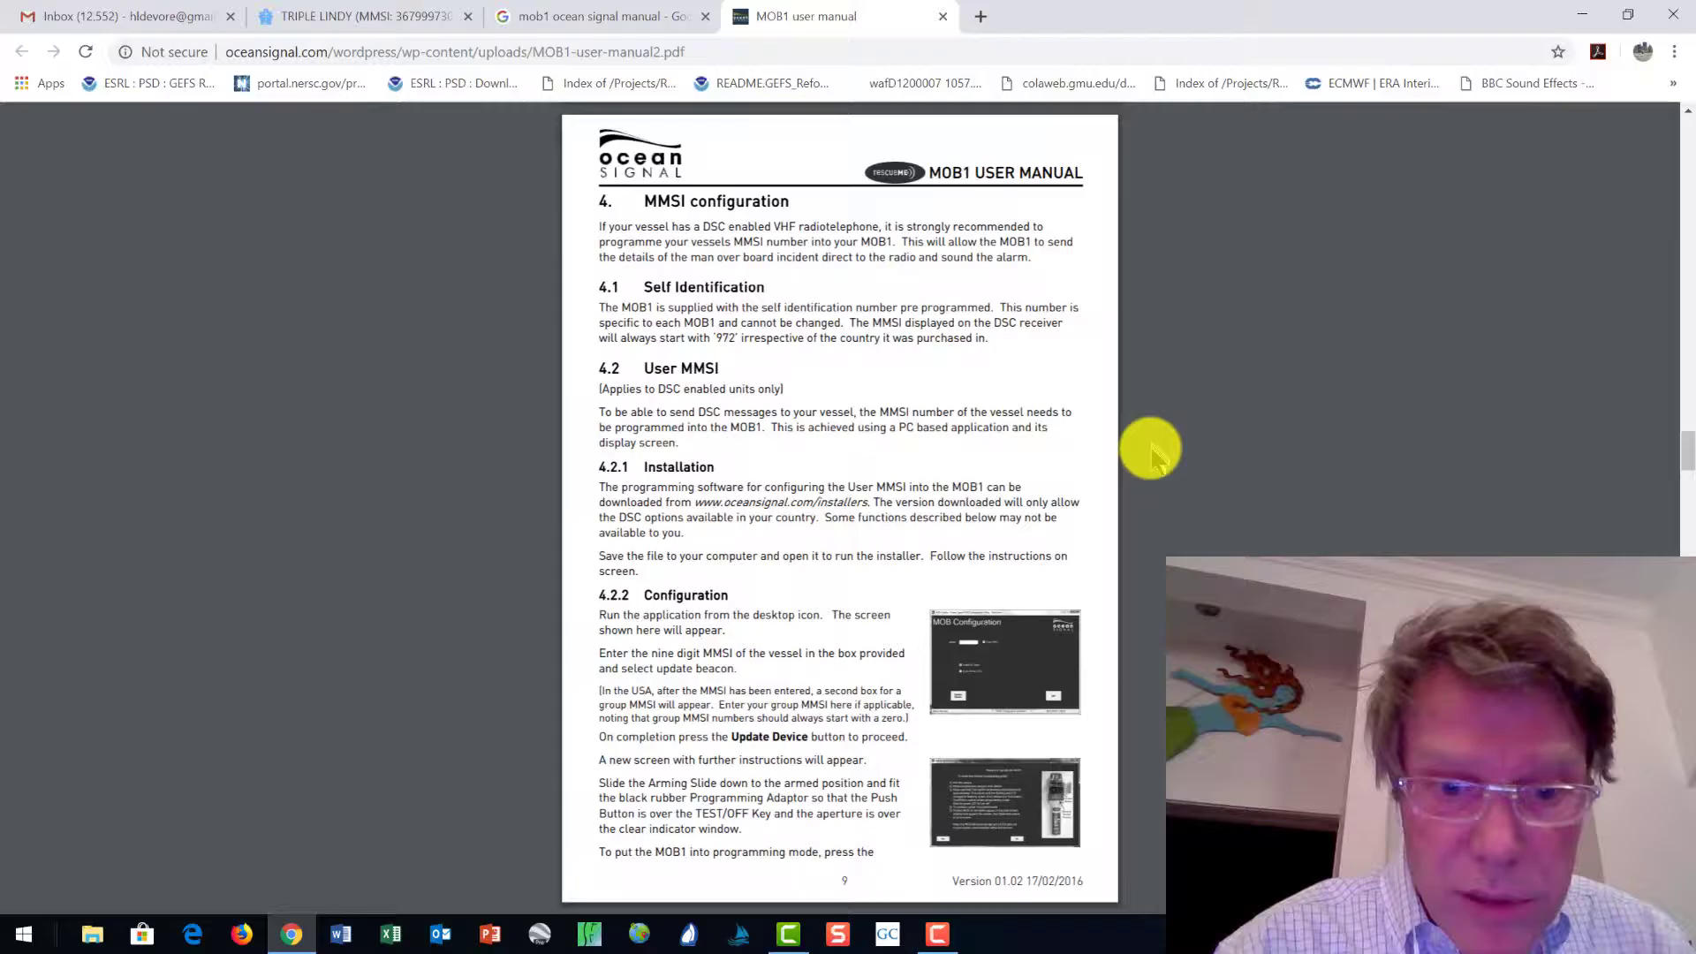
- Bring the 4.2.1 Installation and 4.2.2 Configuration instructions into view, then start a new tab
scroll(1150, 470, down, 1)
scroll(1150, 470, up, 5)
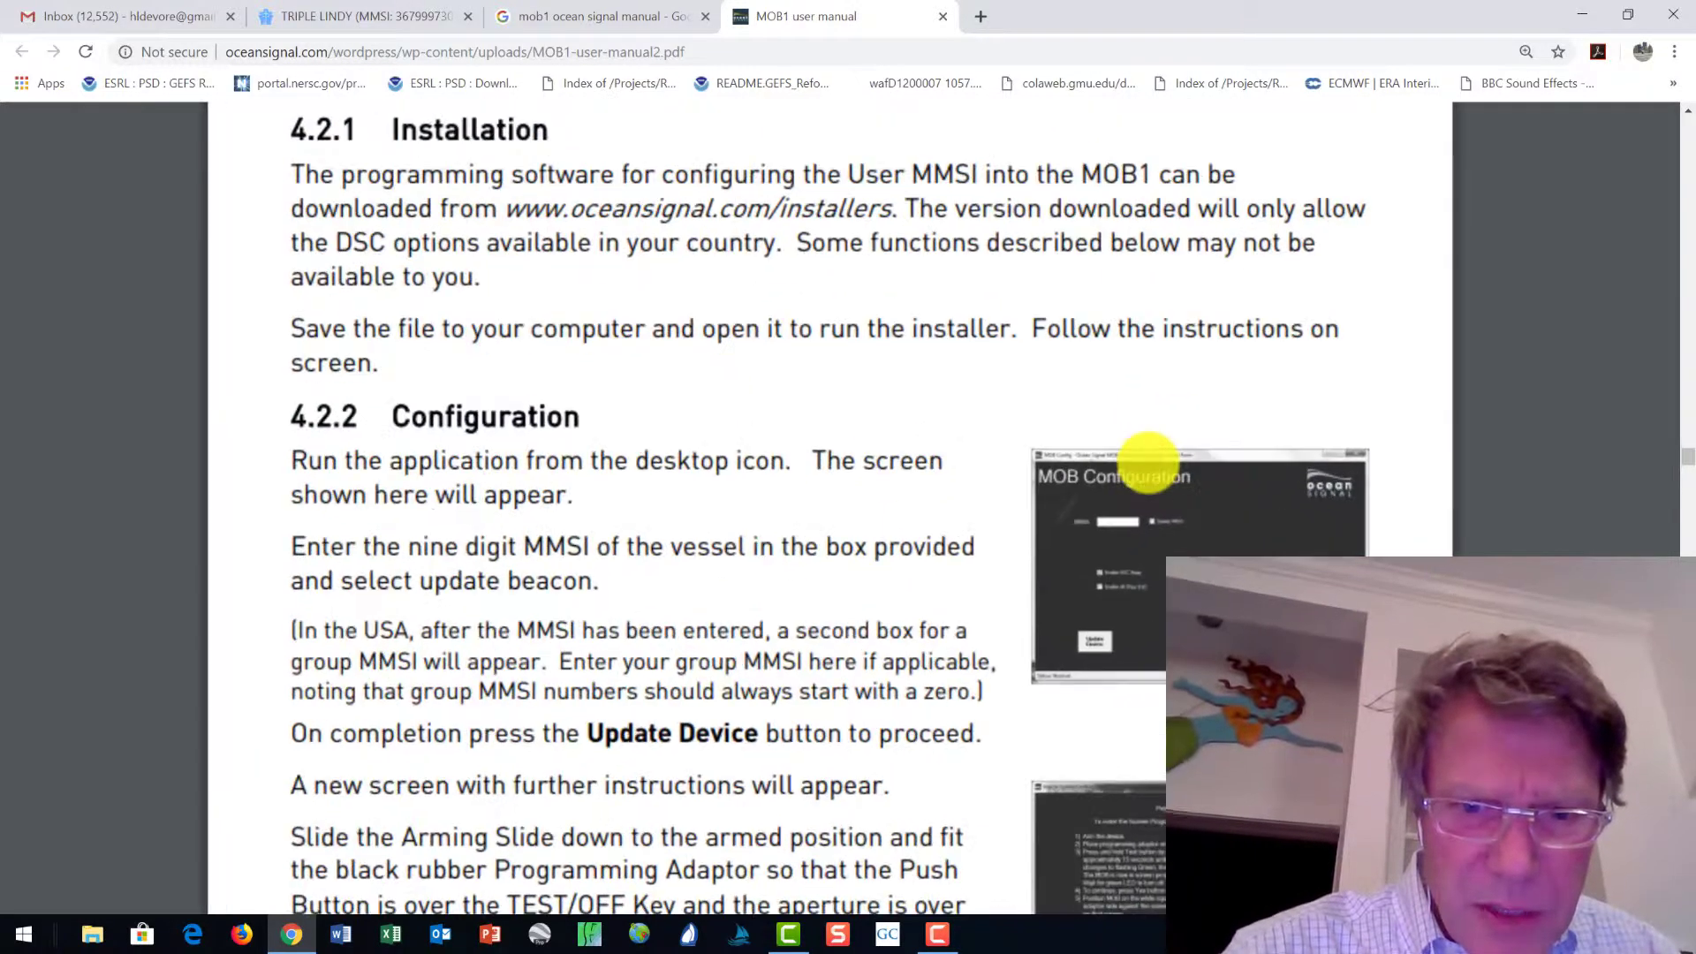
scroll(1148, 462, down, 1)
scroll(1148, 461, down, 2)
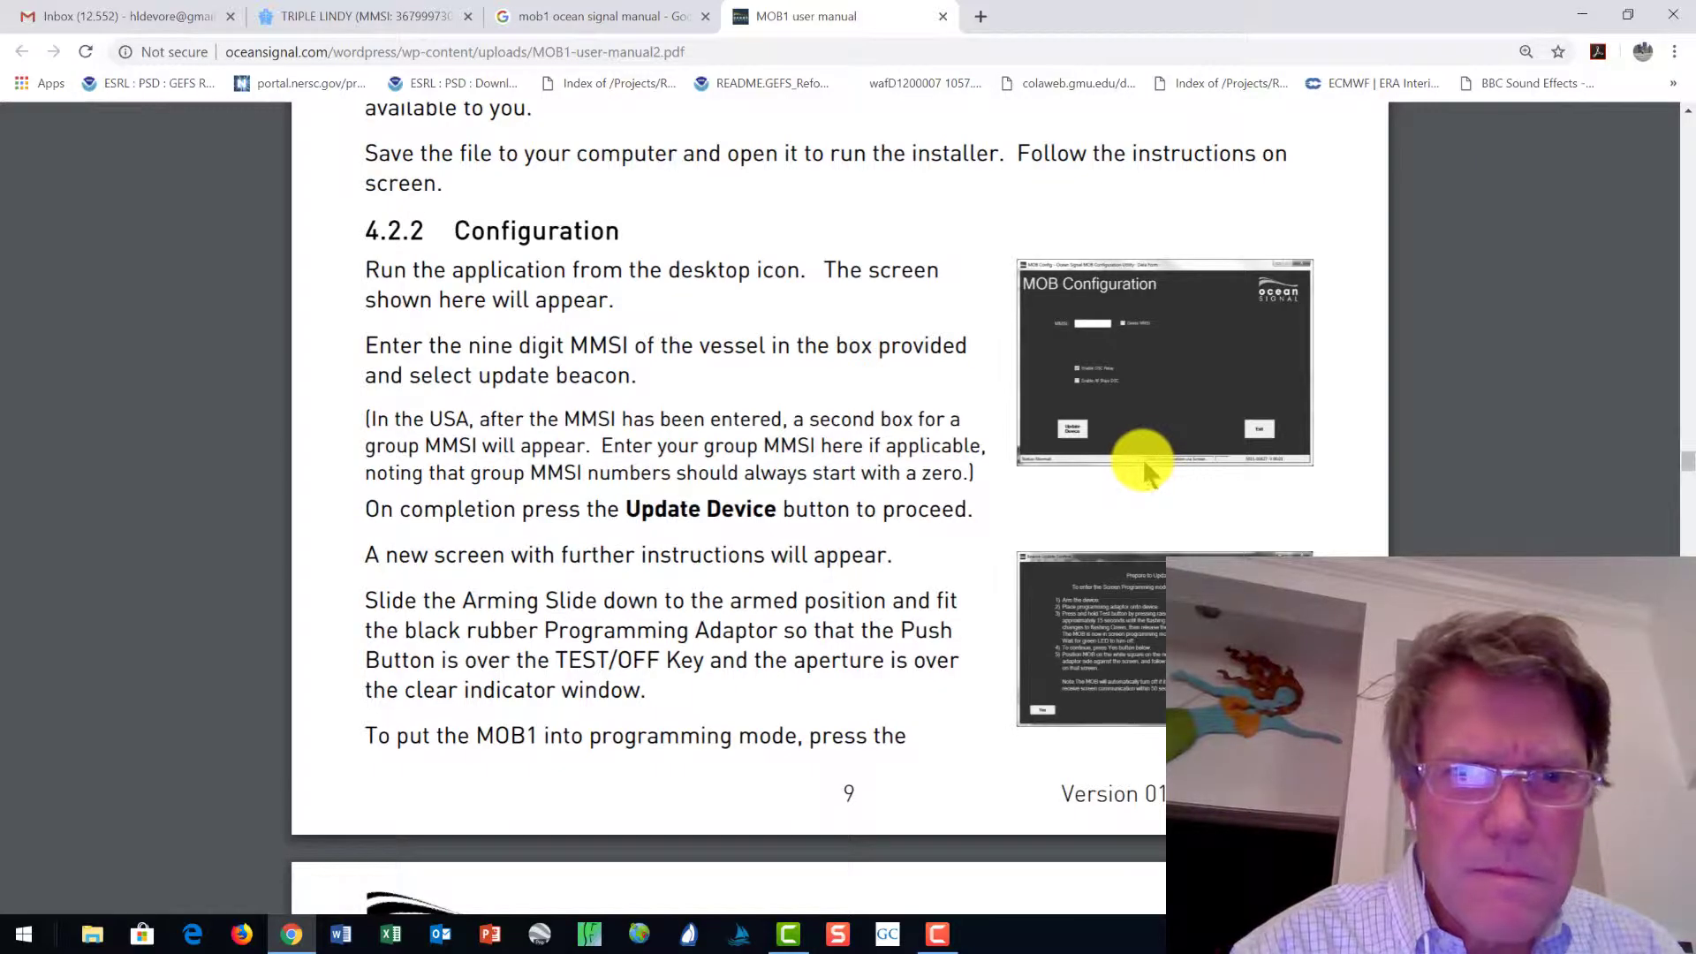
scroll(969, 448, up, 2)
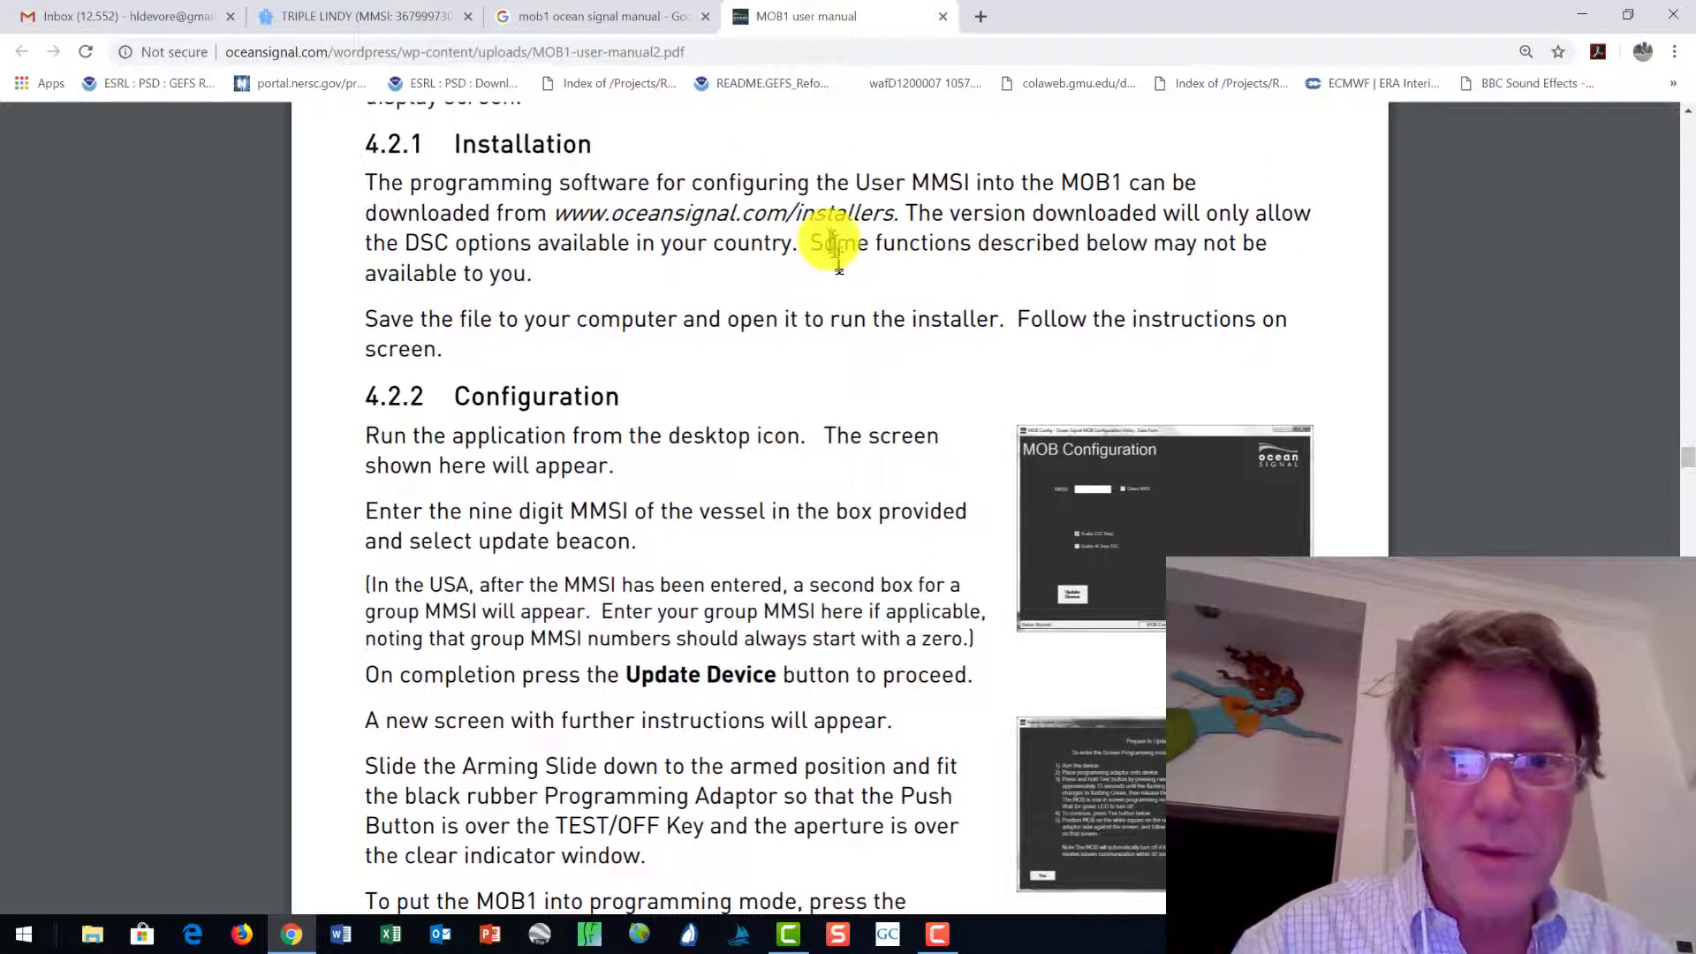
click(978, 18)
- Try the mistyped address oceansignals.com/installers, check the manual tab, and return to the failed page
text(oceansigna)
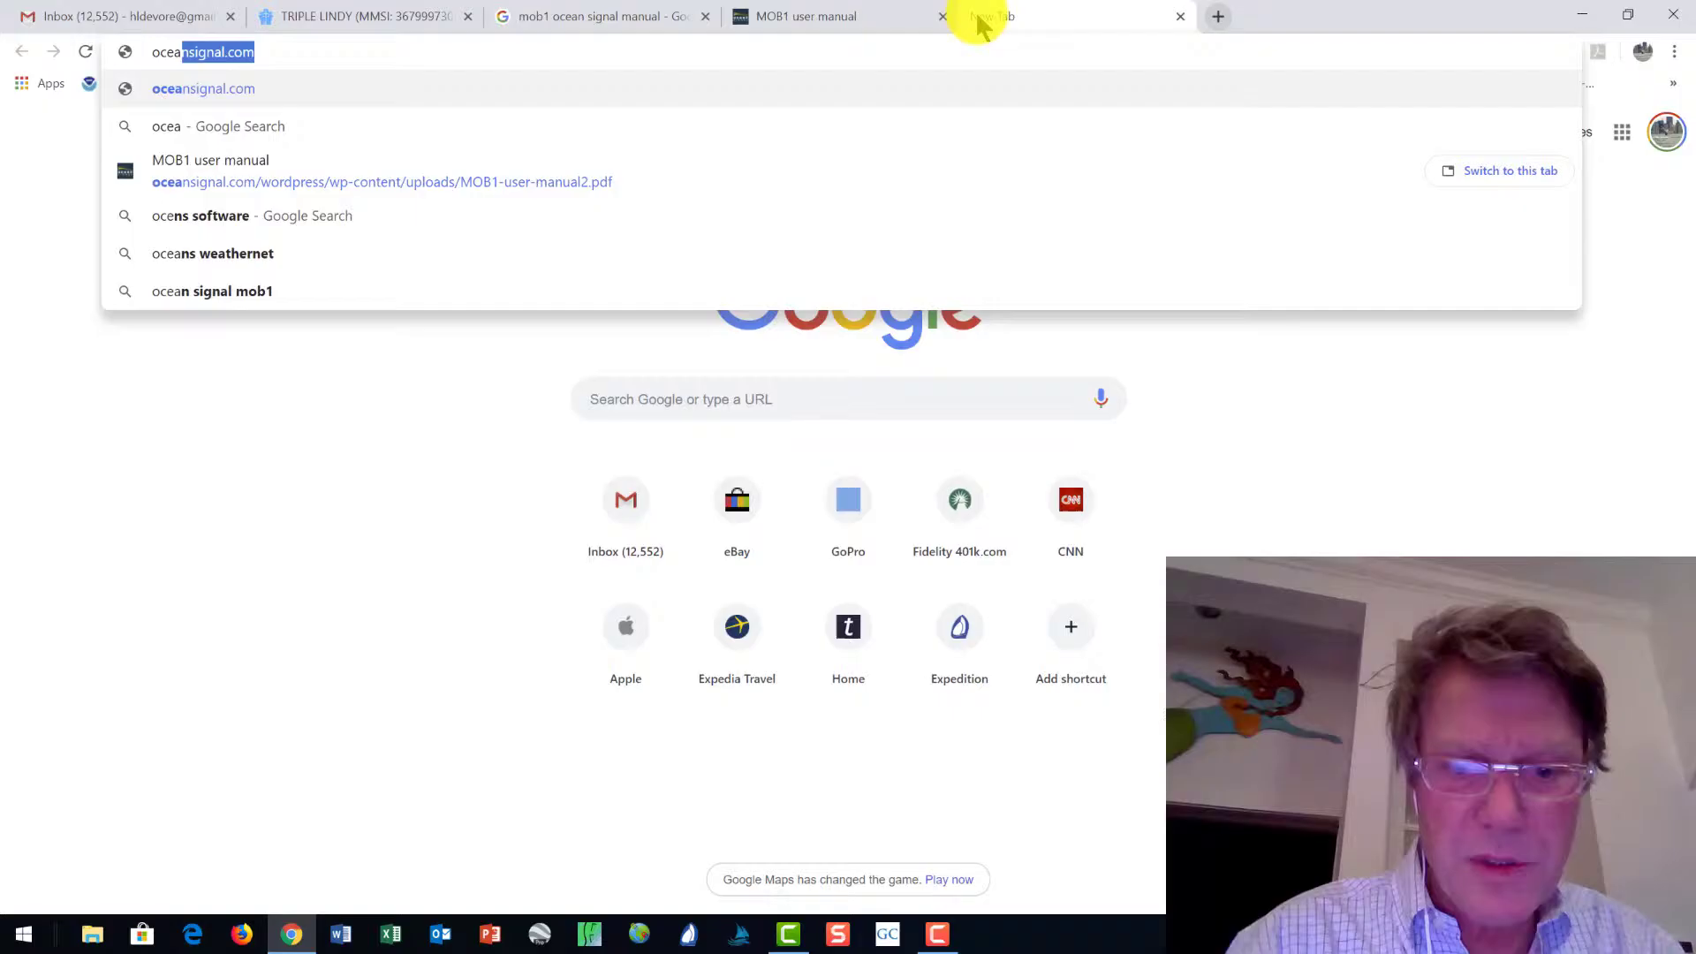
text(ls)
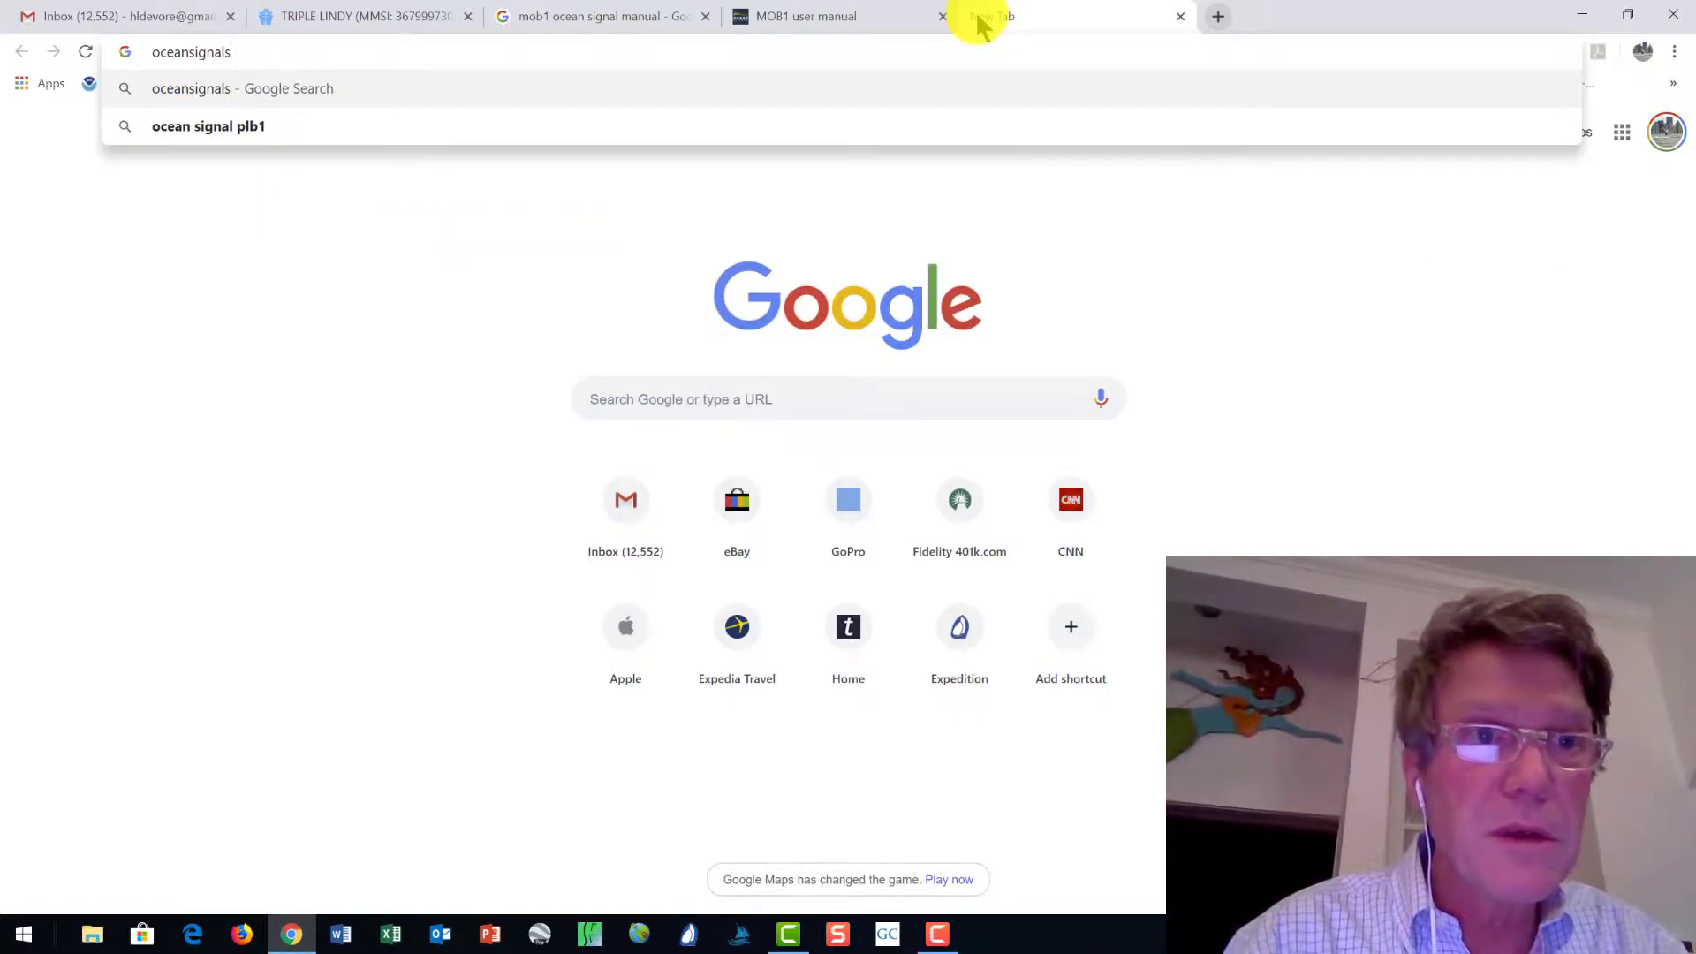
text(.com/installers)
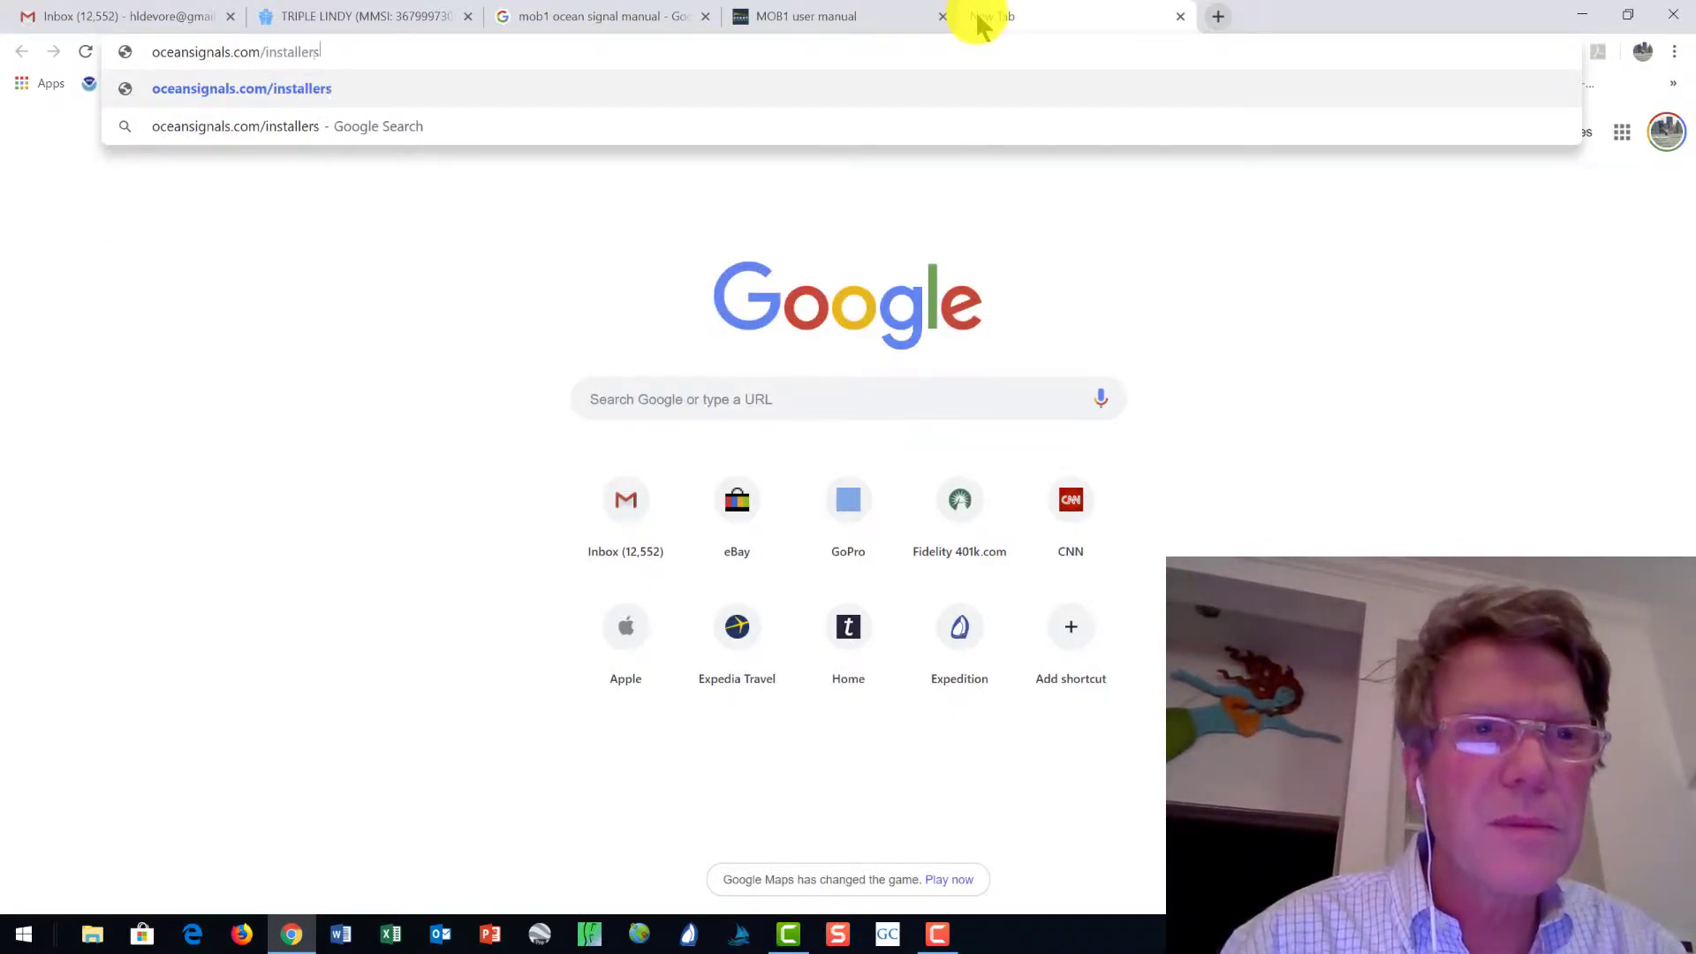
key(Return)
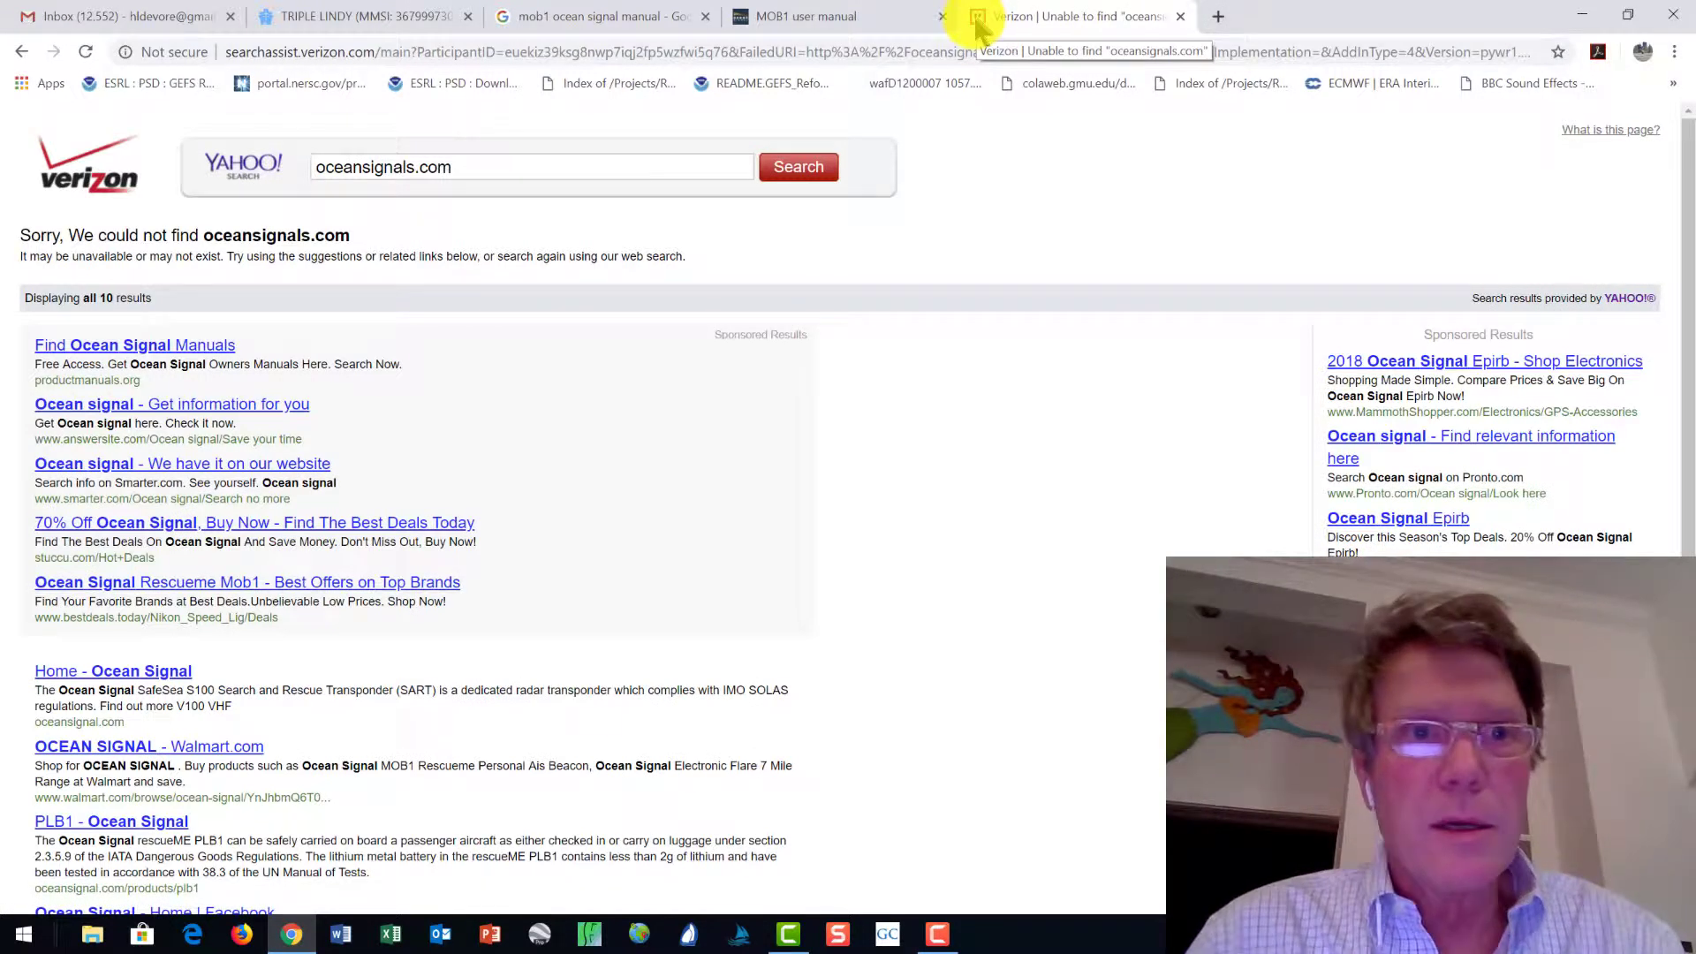
click(834, 22)
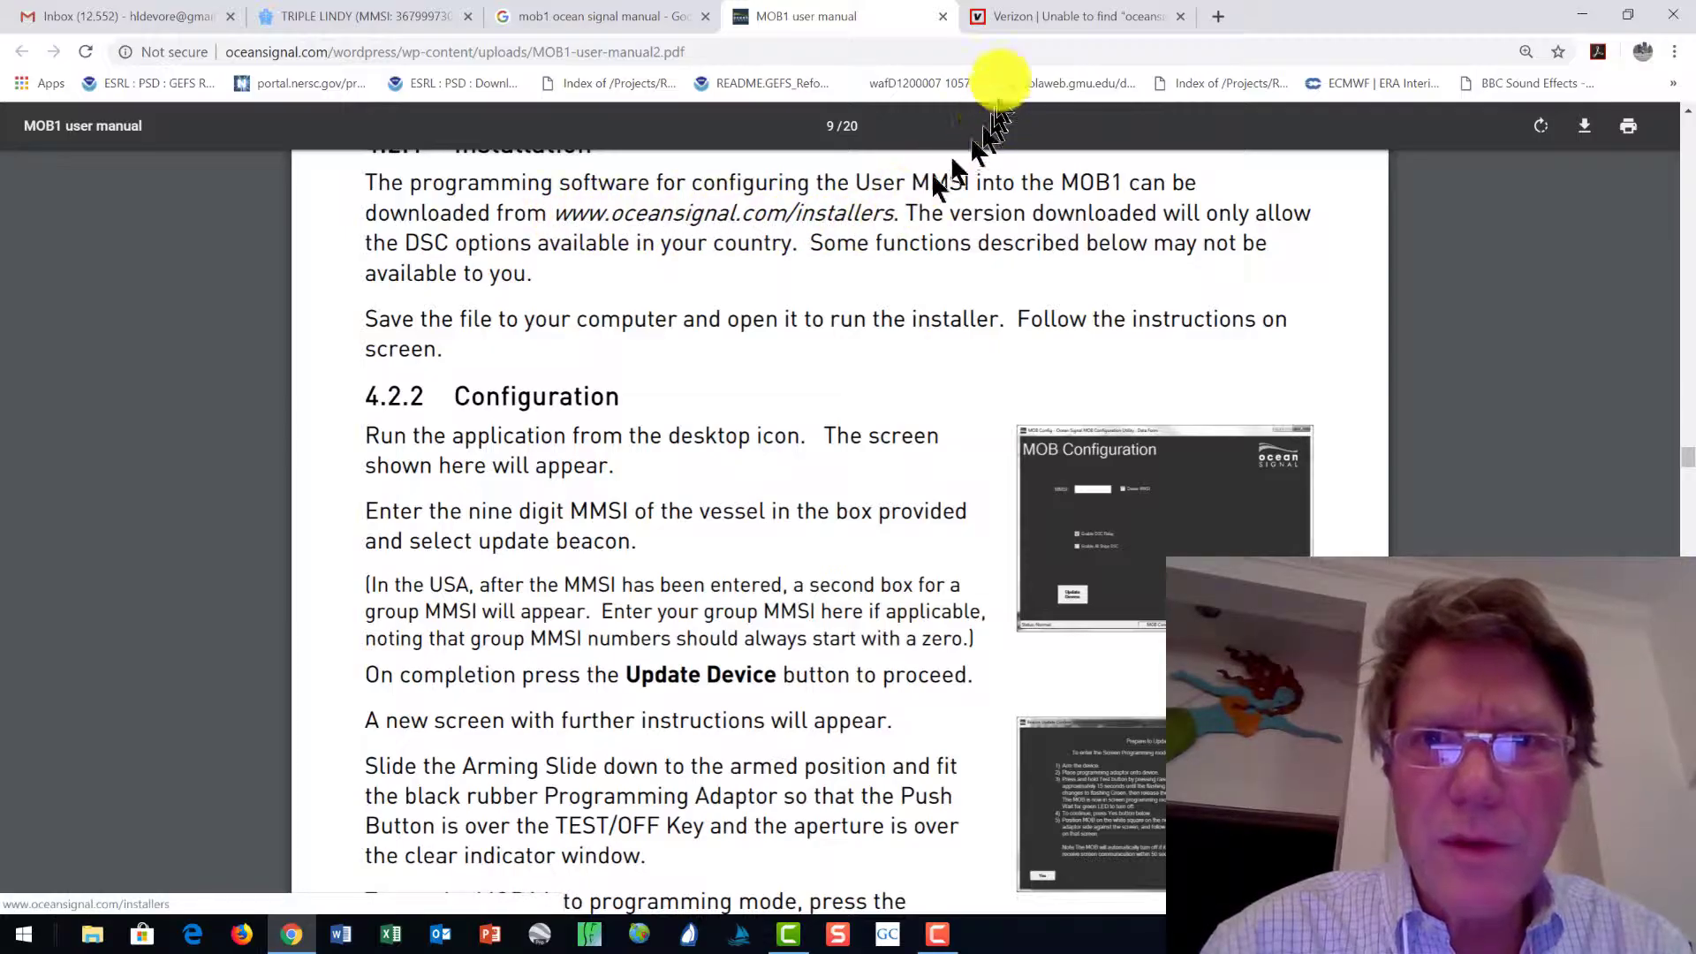
click(1012, 18)
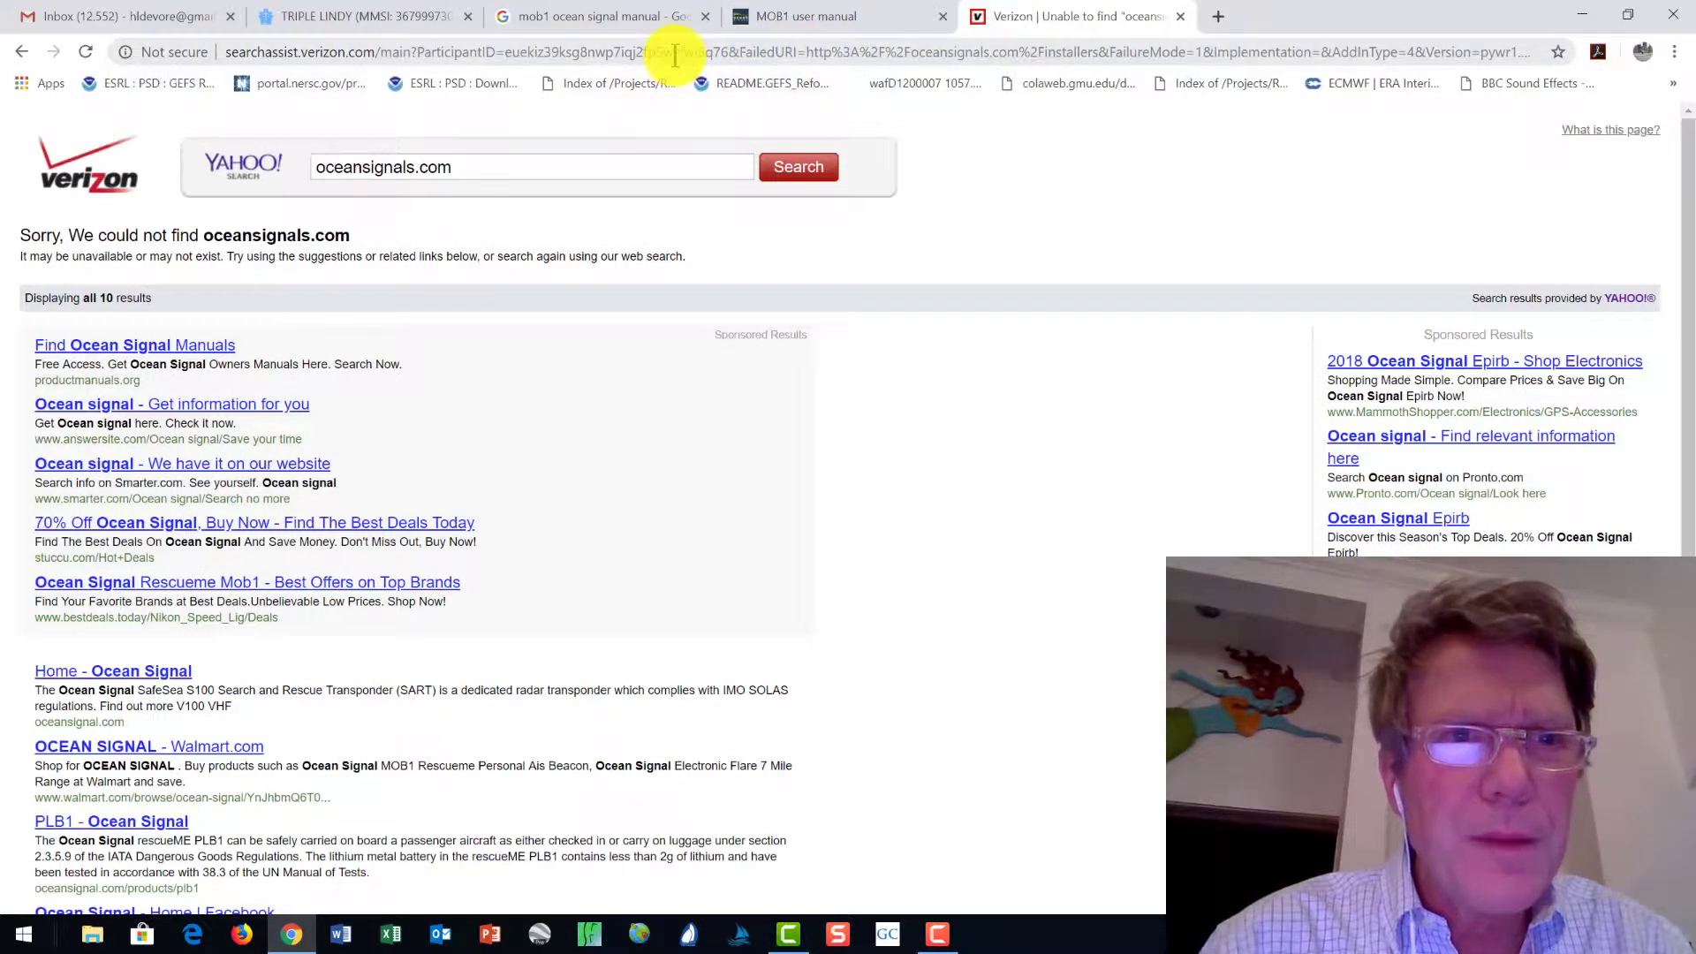
- Load oceansignal.com/installers to reach the Ocean Signal installers page
click(503, 55)
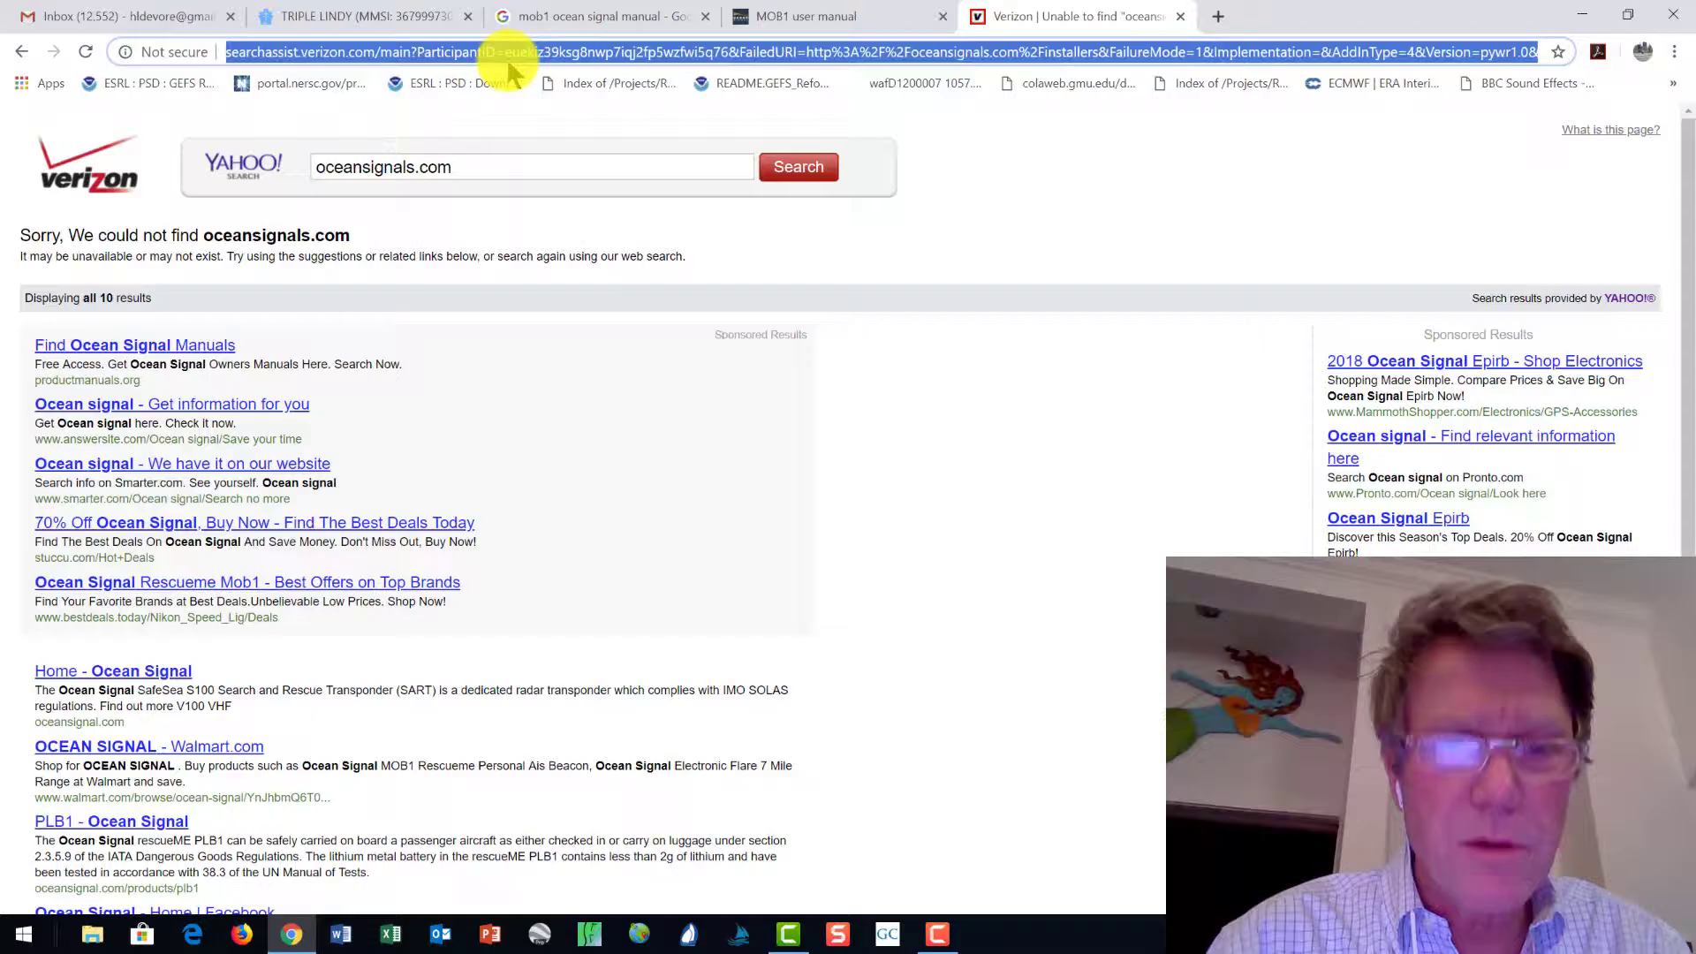
text(oceansign)
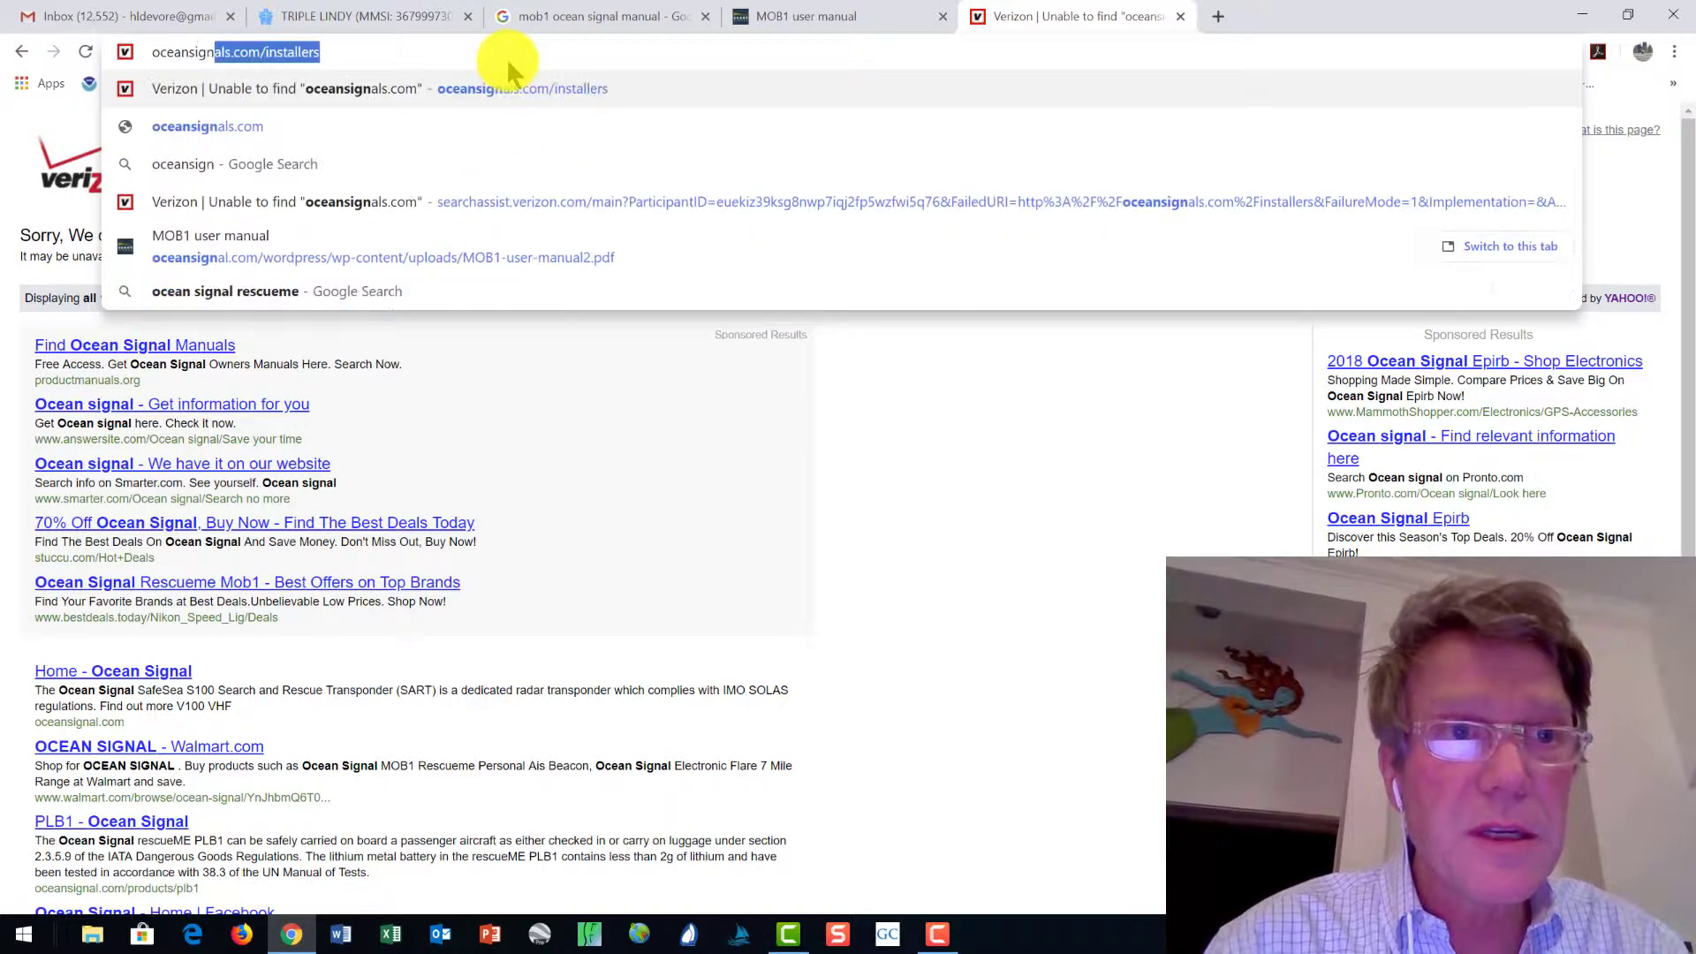
text(al)
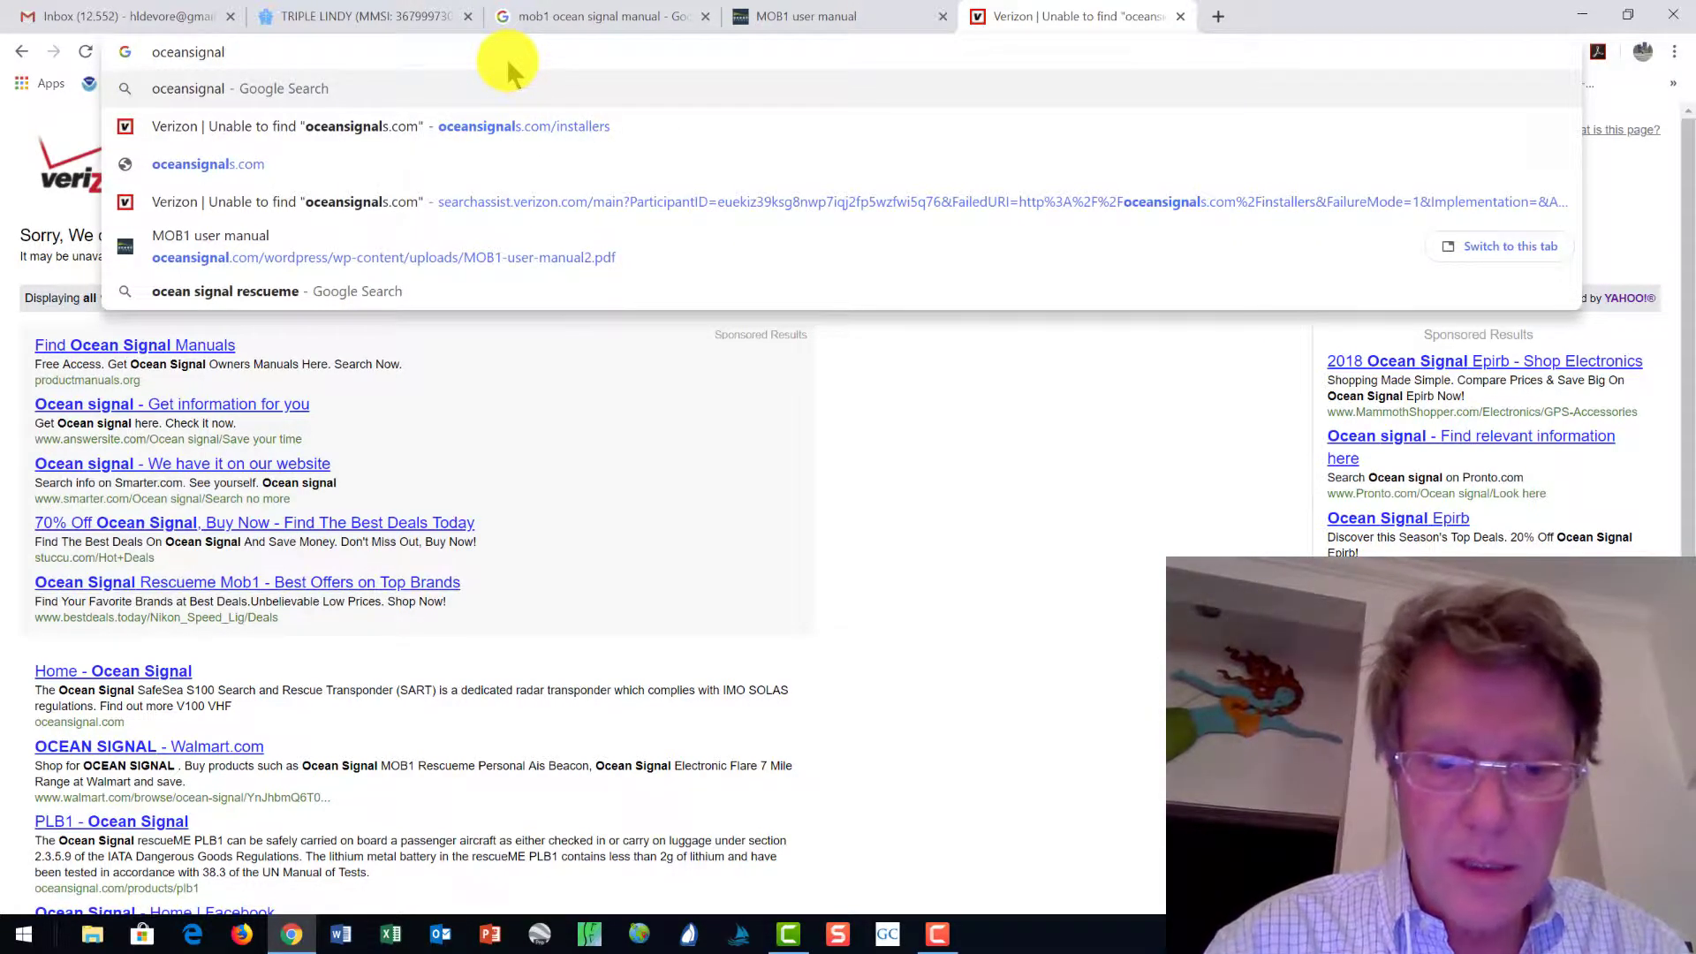
text(.com/installers)
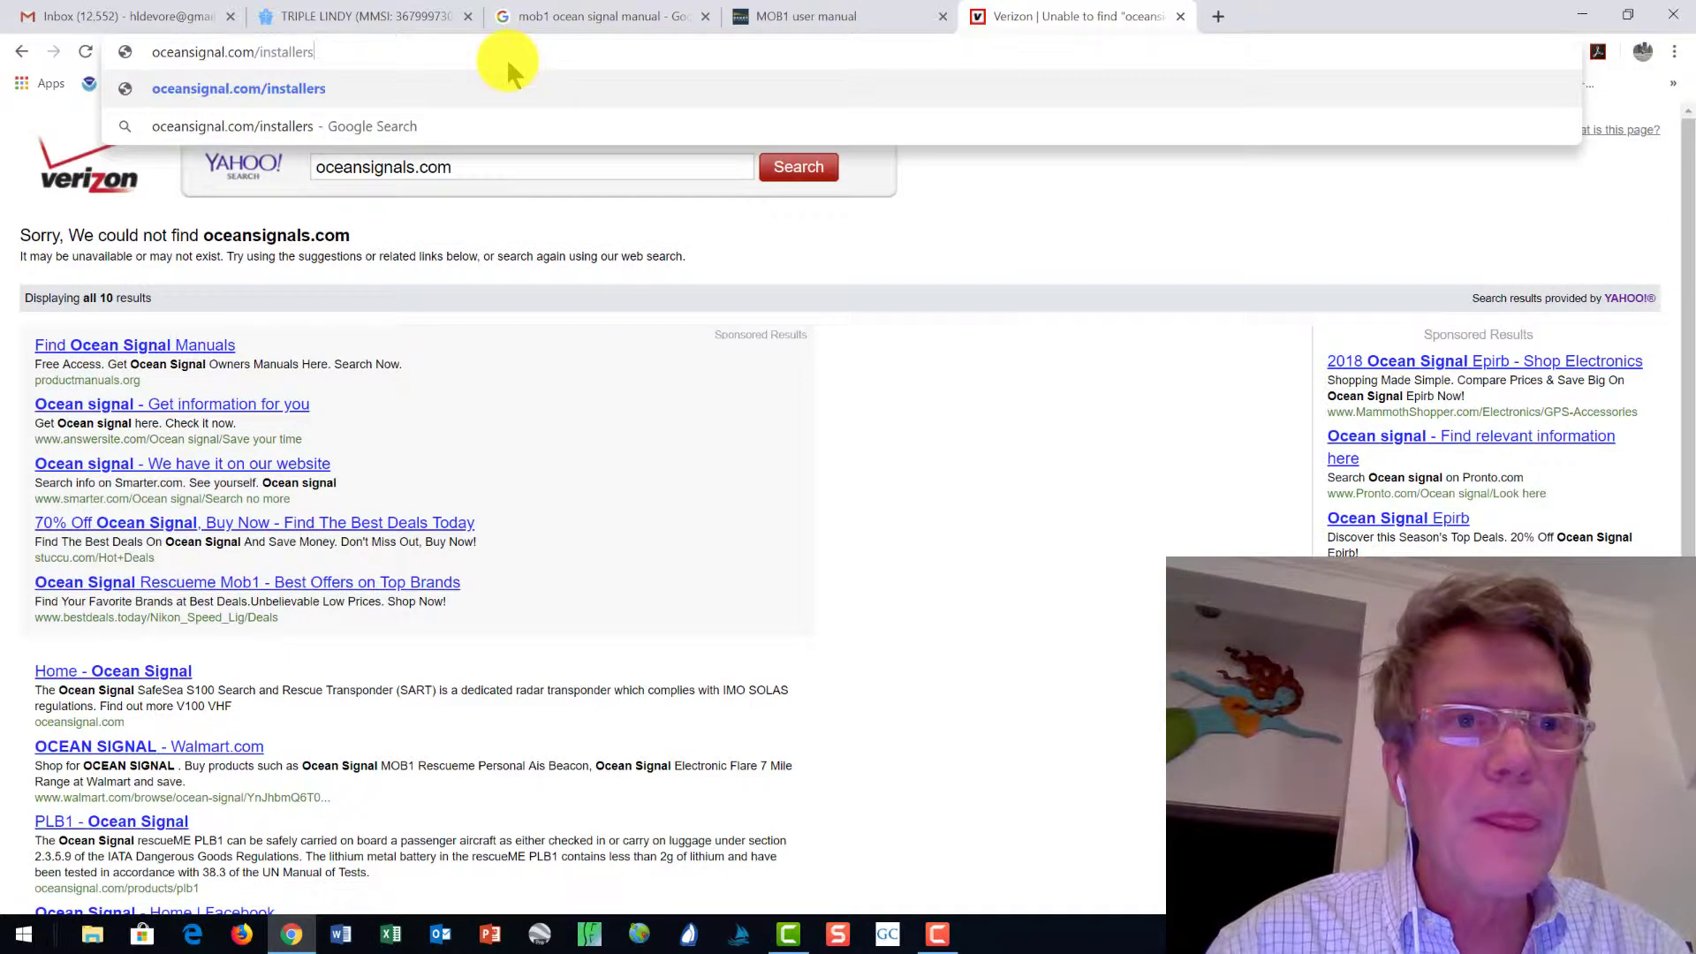
key(Return)
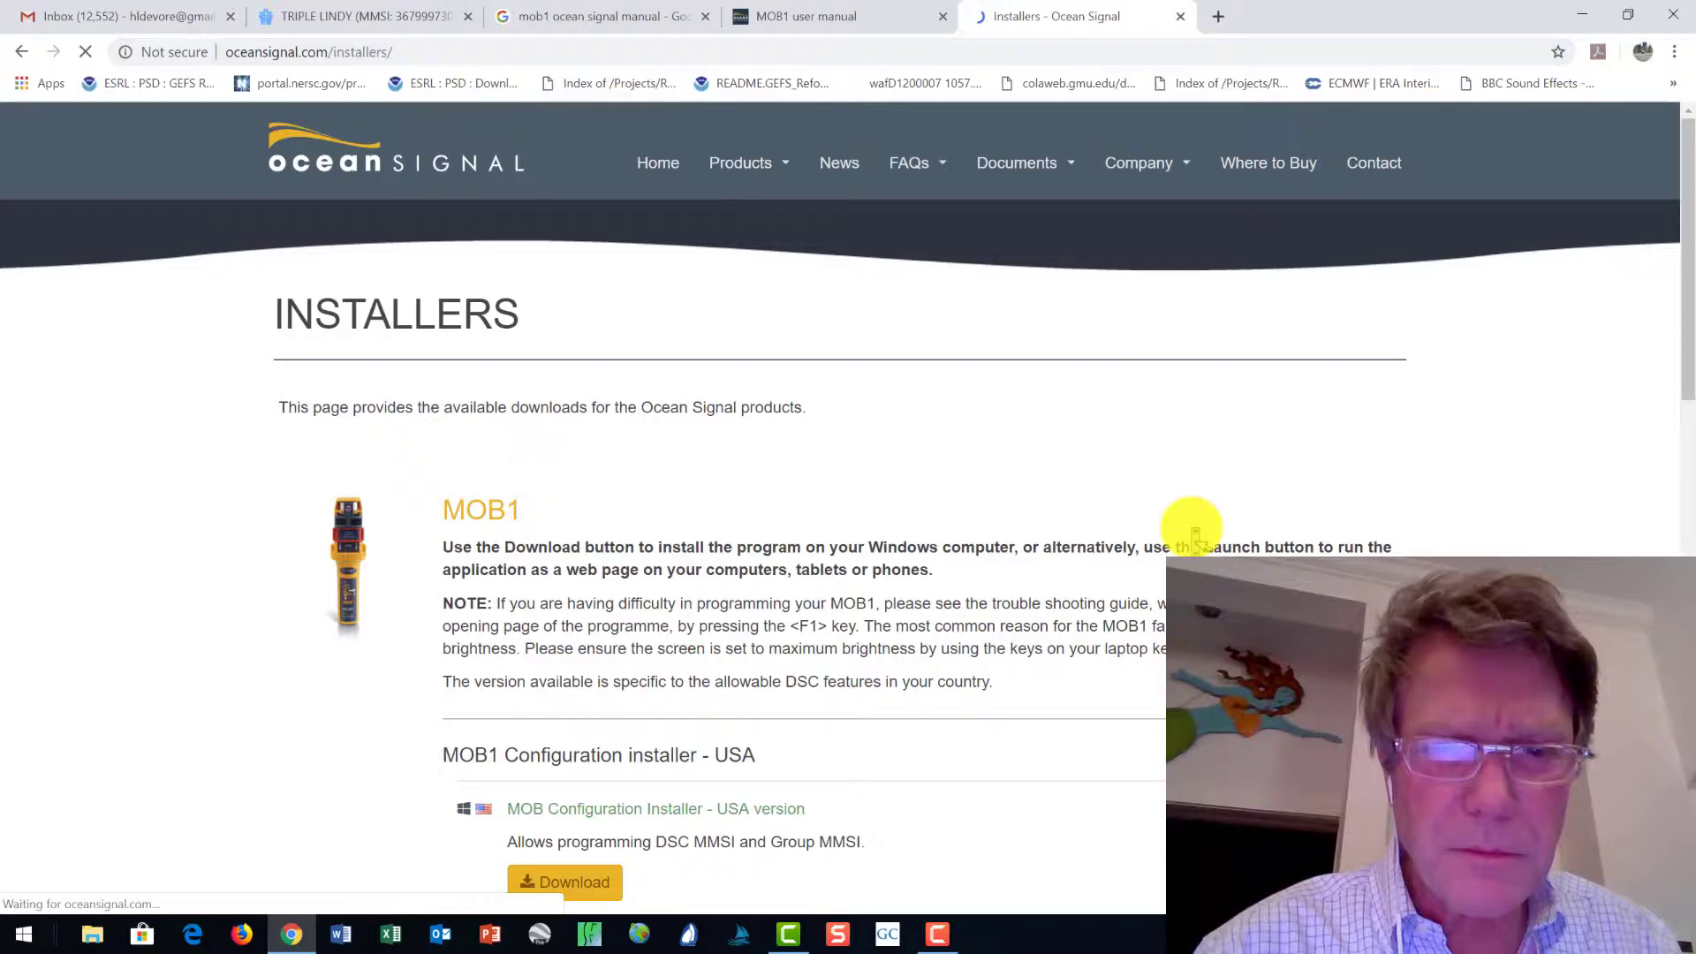
- Scroll to the MOB1 Configuration installer - USA downloads and raise screen brightness to maximum
scroll(1194, 530, down, 1)
scroll(1196, 526, down, 1)
scroll(1188, 508, up, 2)
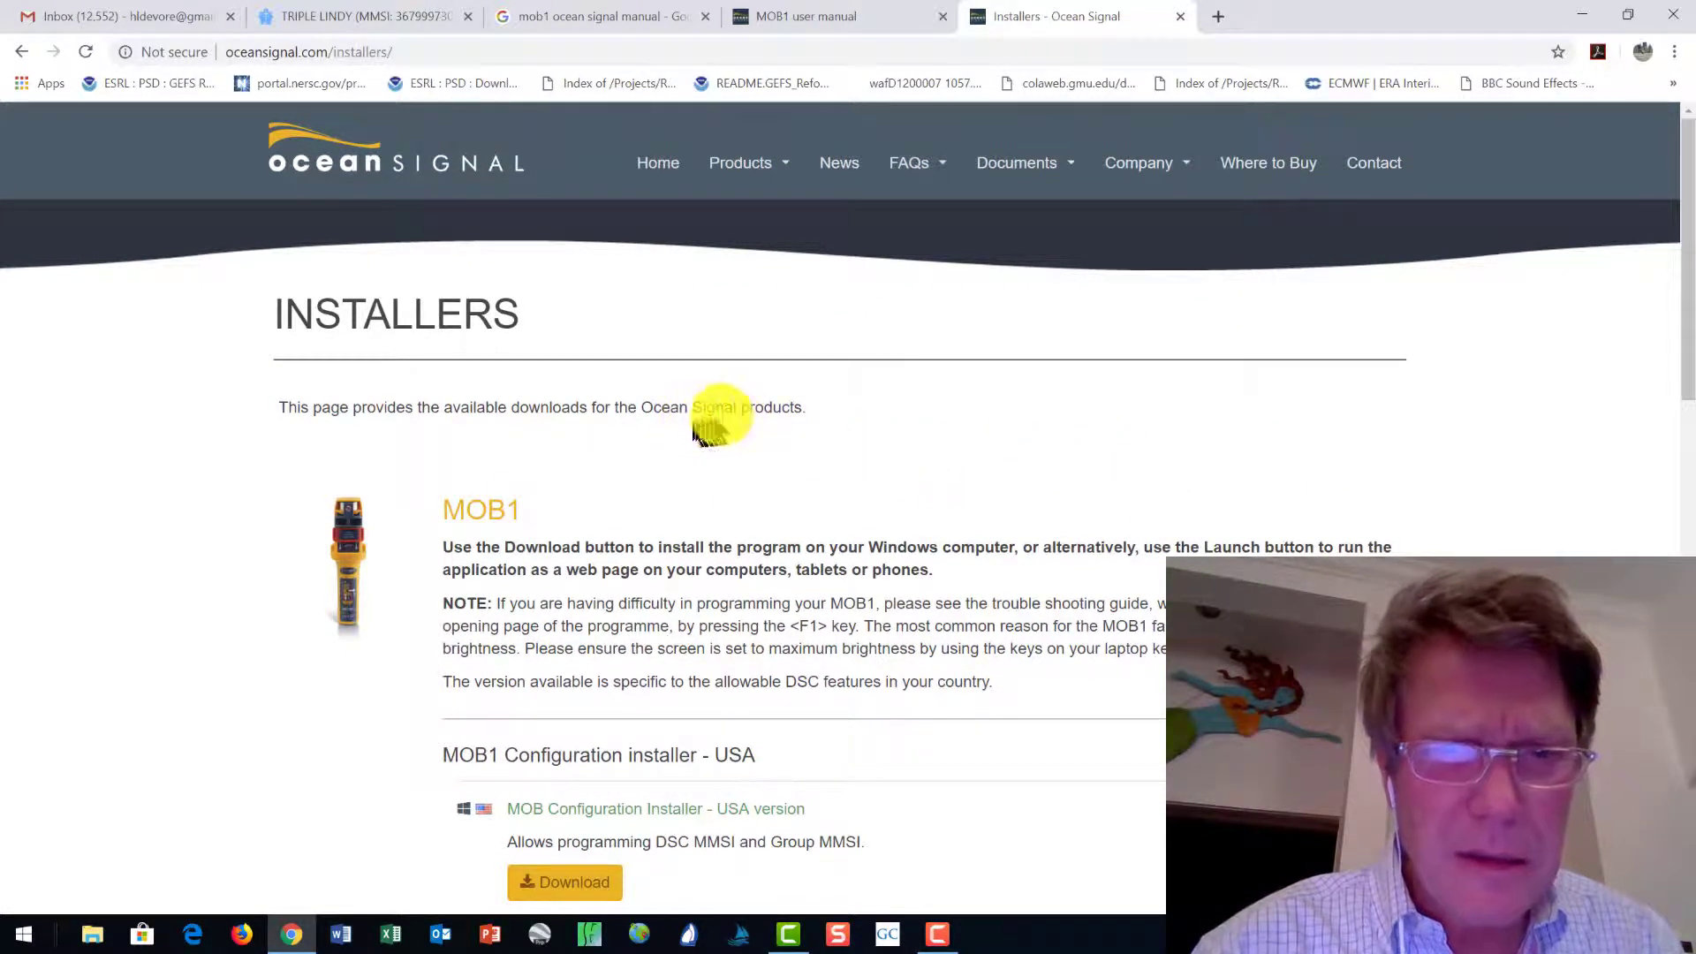
scroll(1064, 422, down, 1)
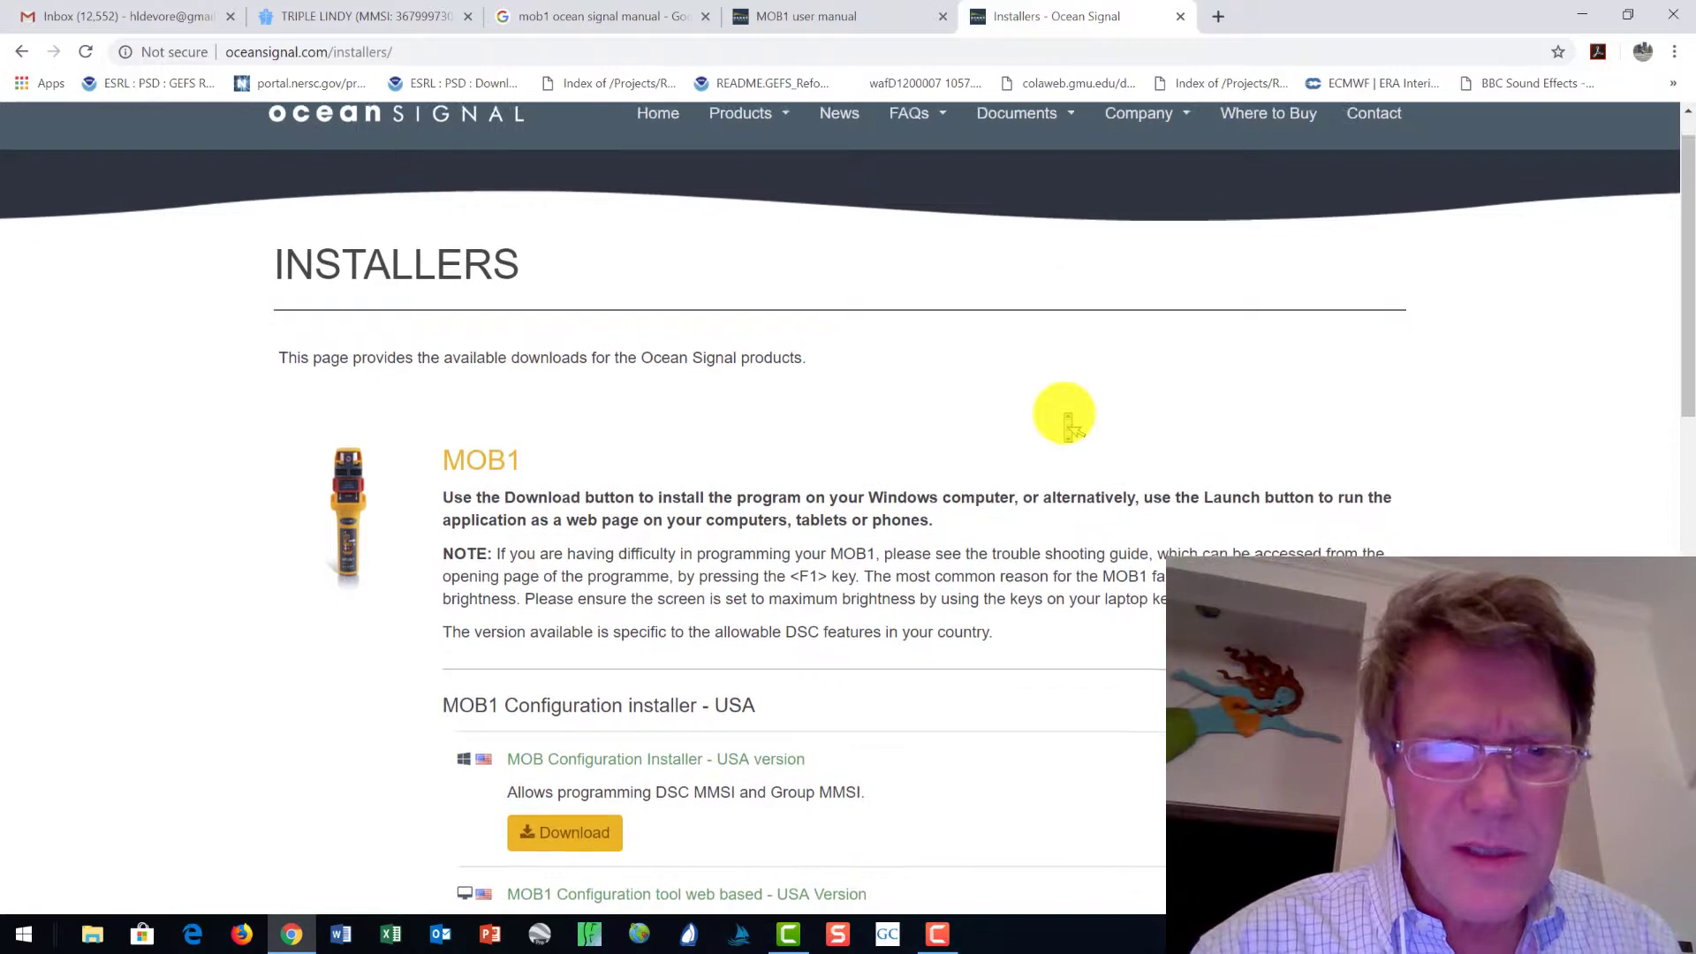
scroll(1069, 424, down, 3)
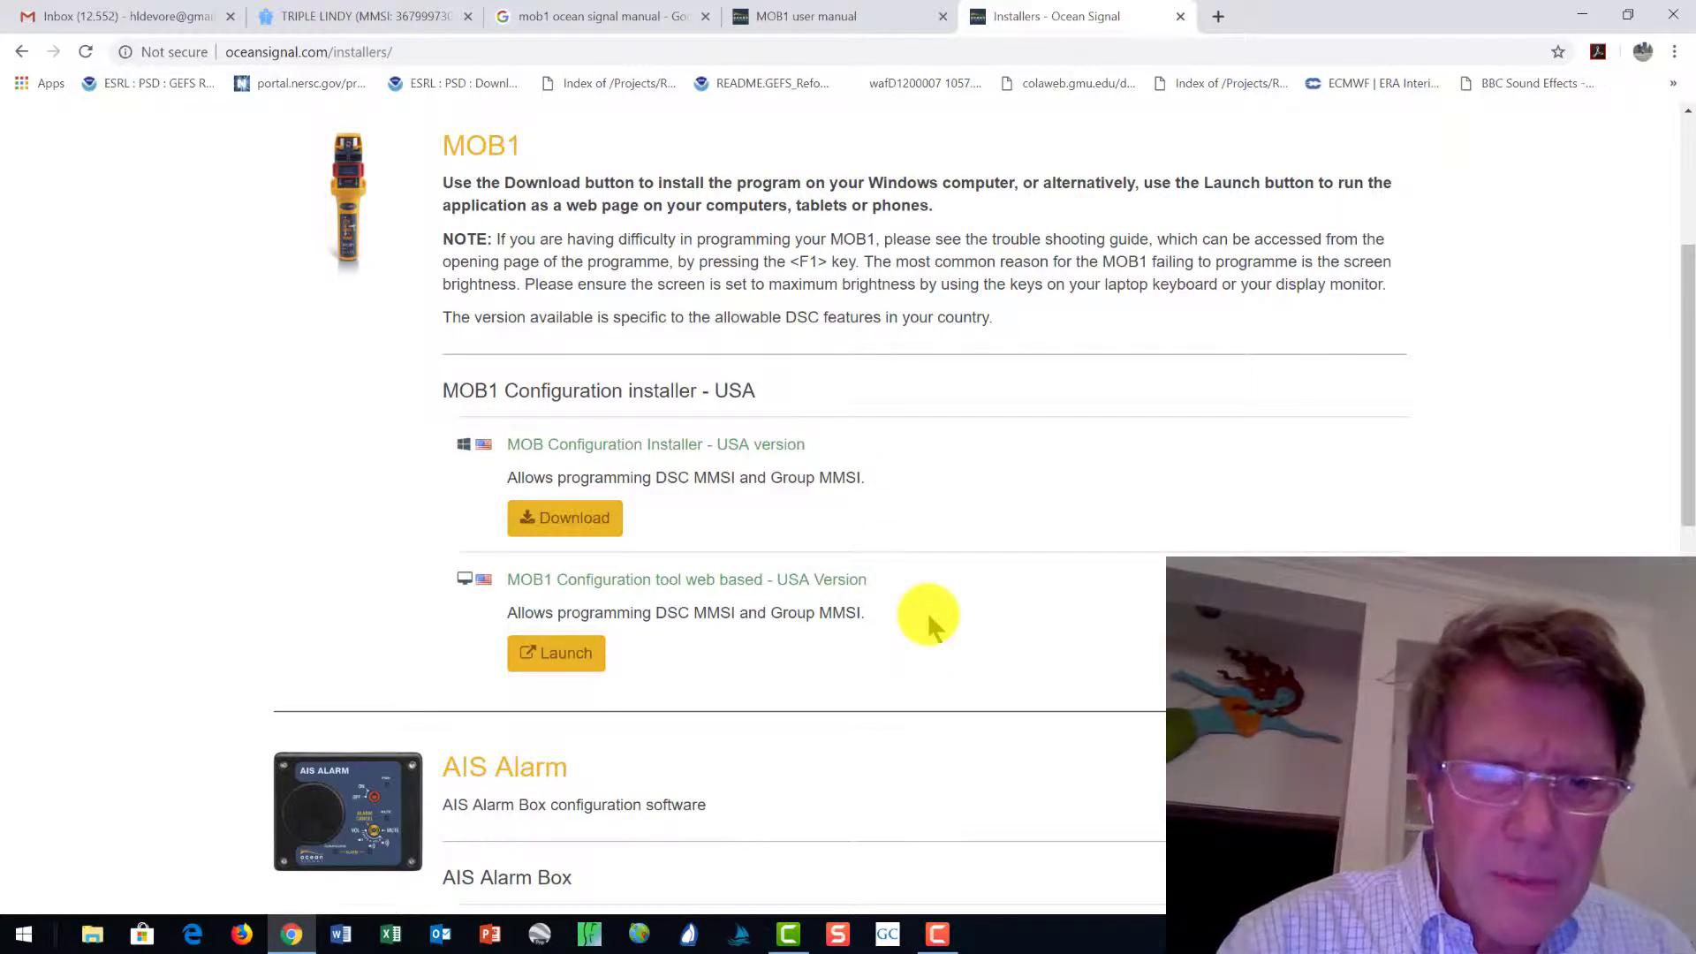
key(XF86MonBrightnessUp)
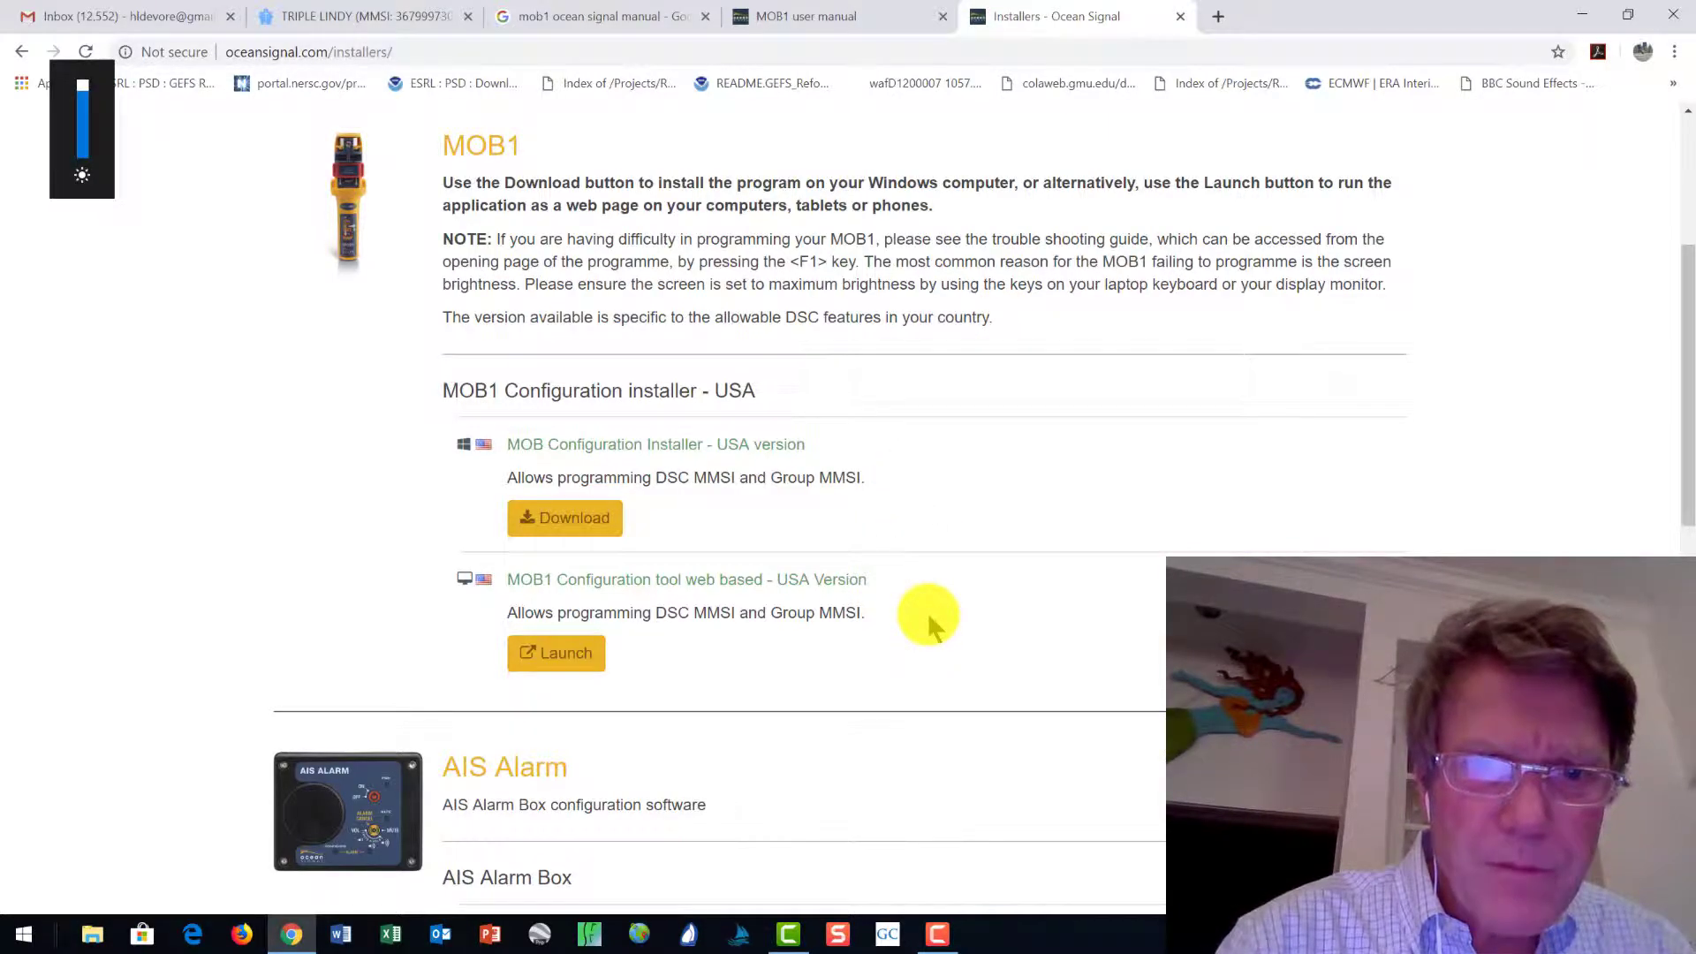
- Download the MOB Configuration Installer - USA version, keep it despite the warning, and run Installer-Zone1.msi
click(570, 519)
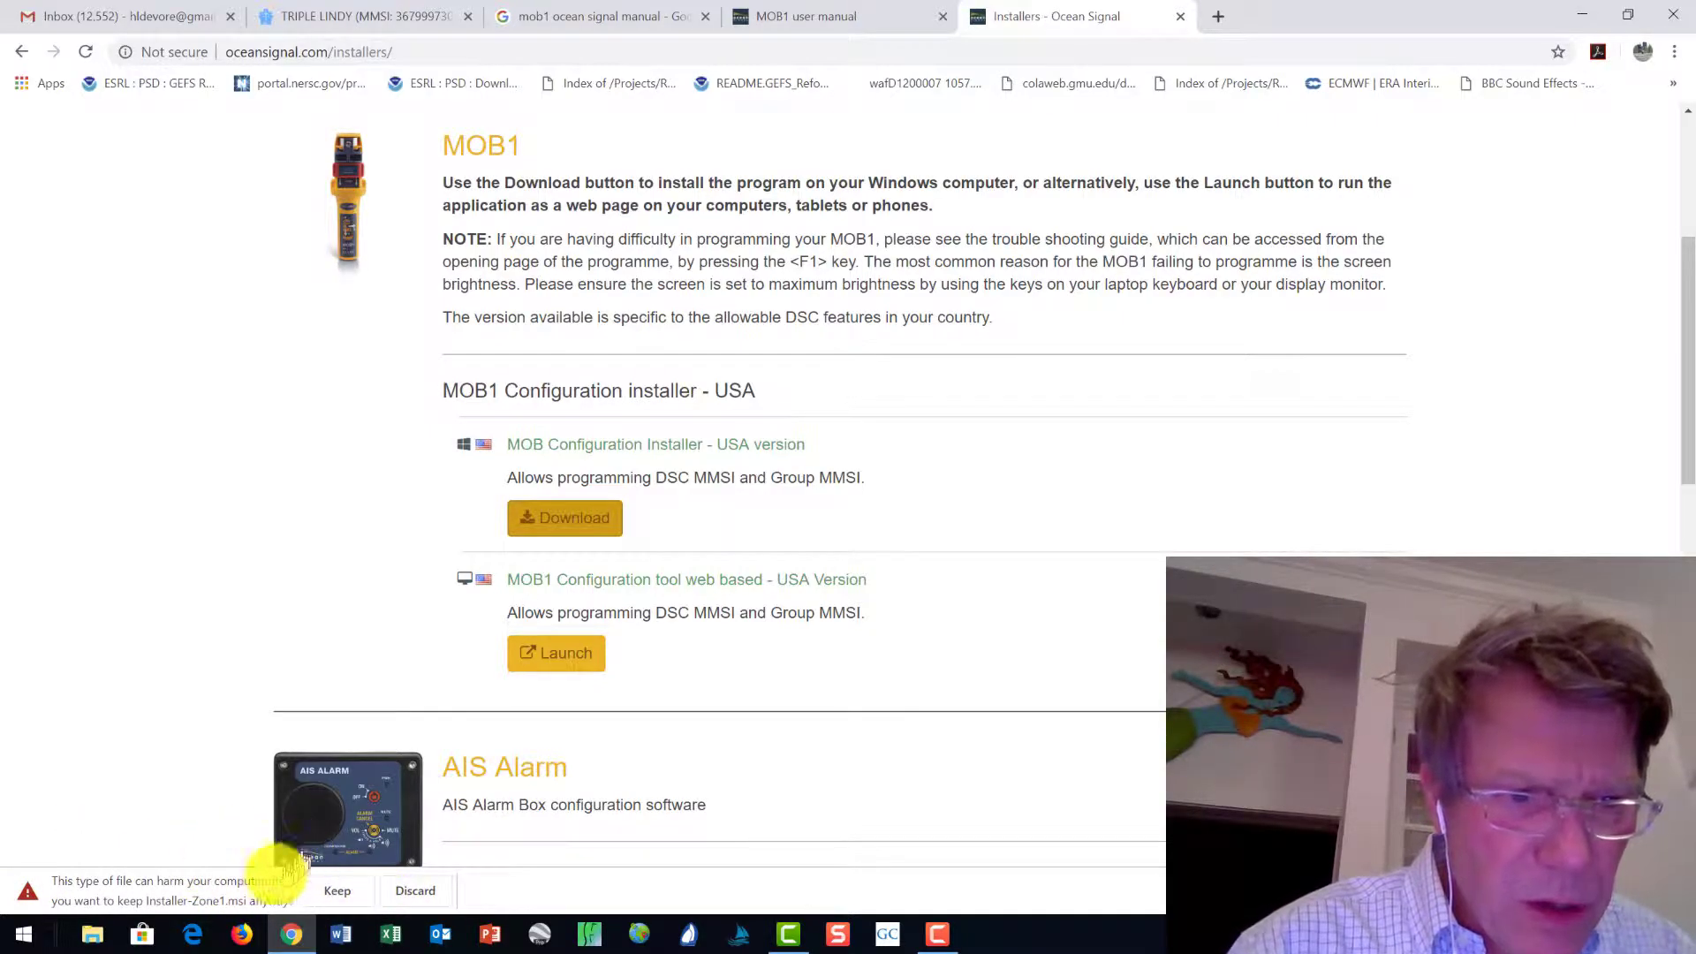
click(336, 890)
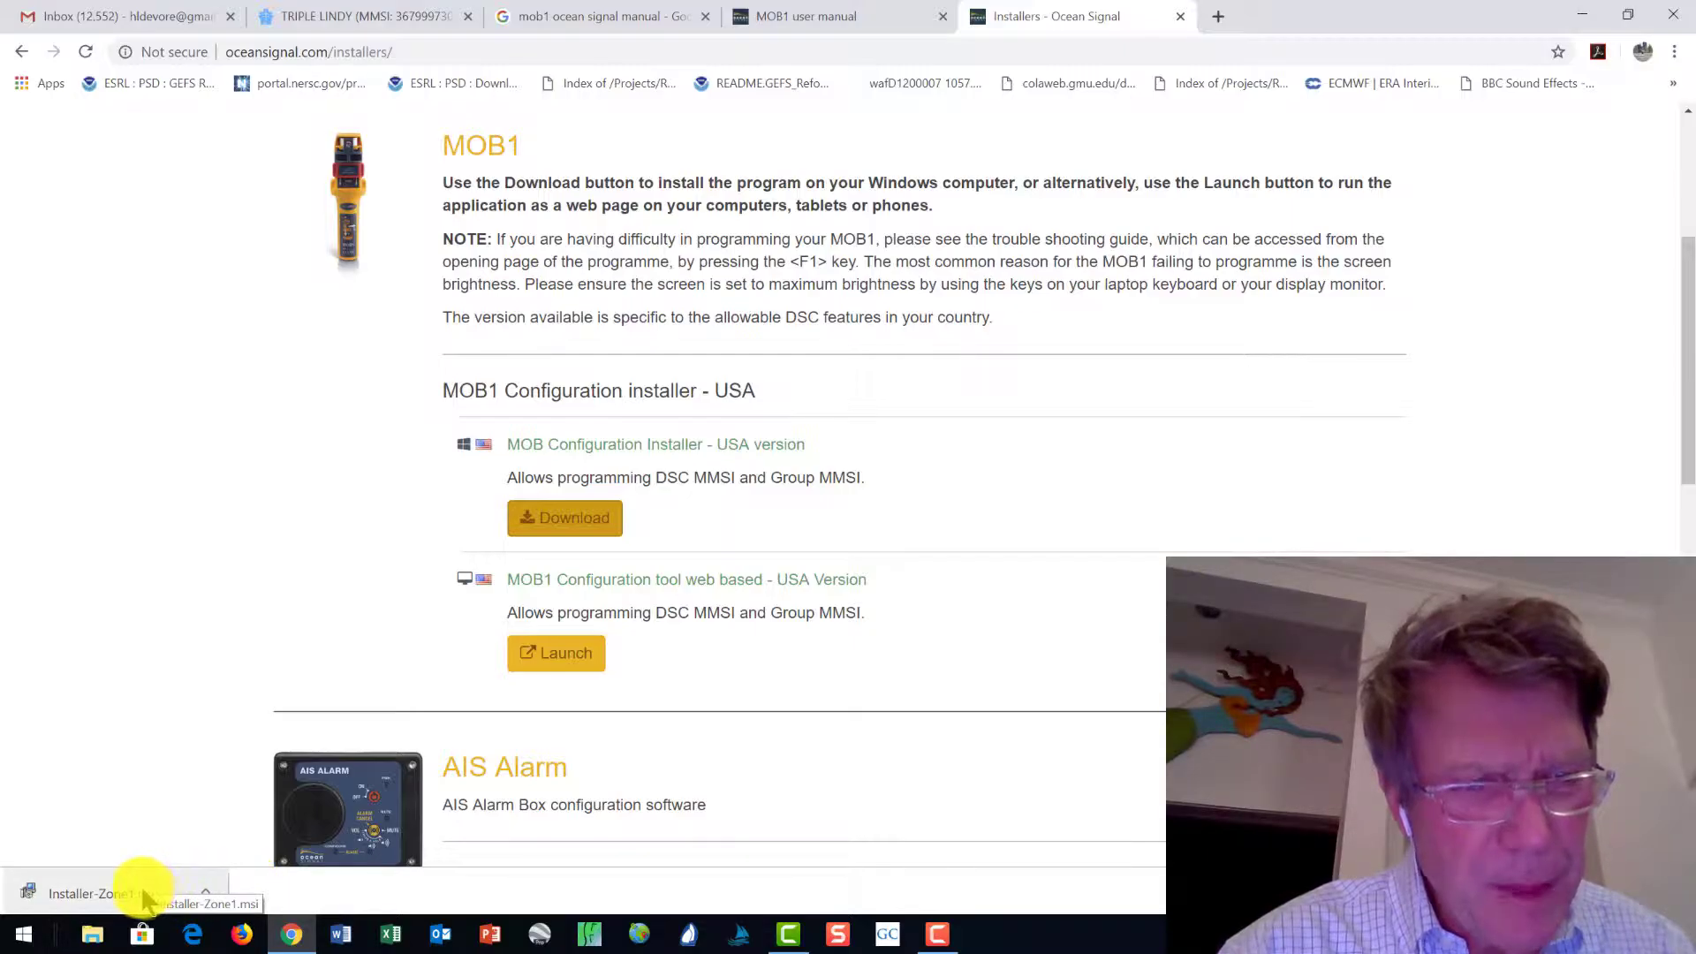
click(216, 899)
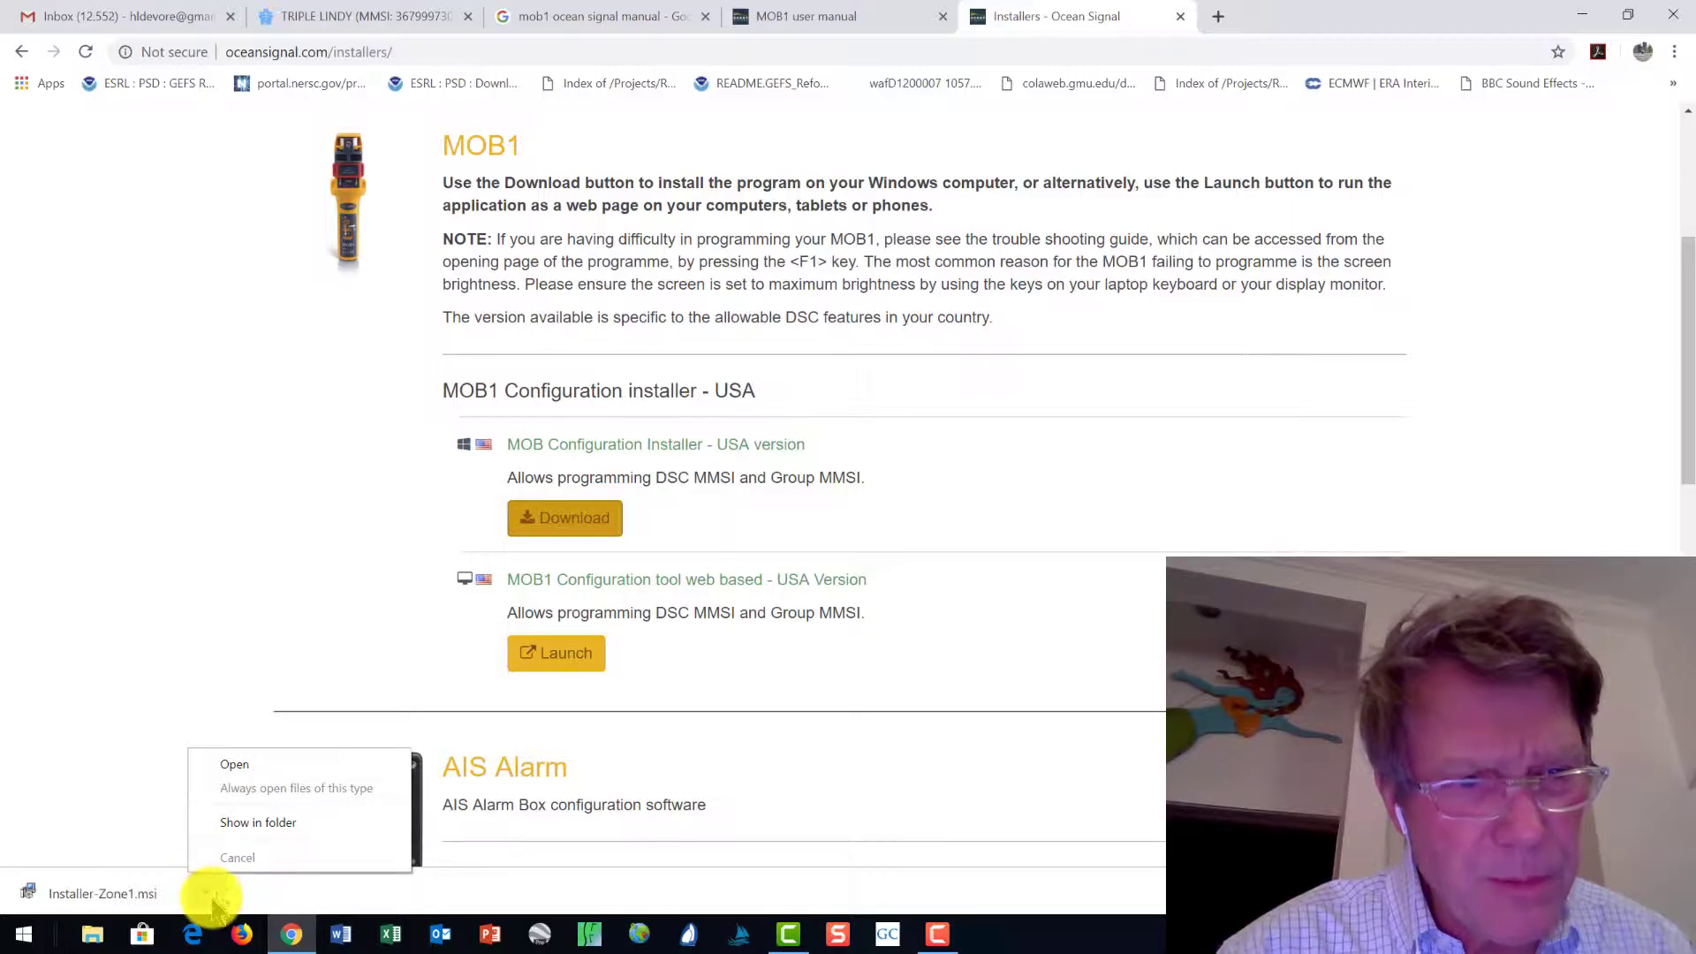
click(106, 900)
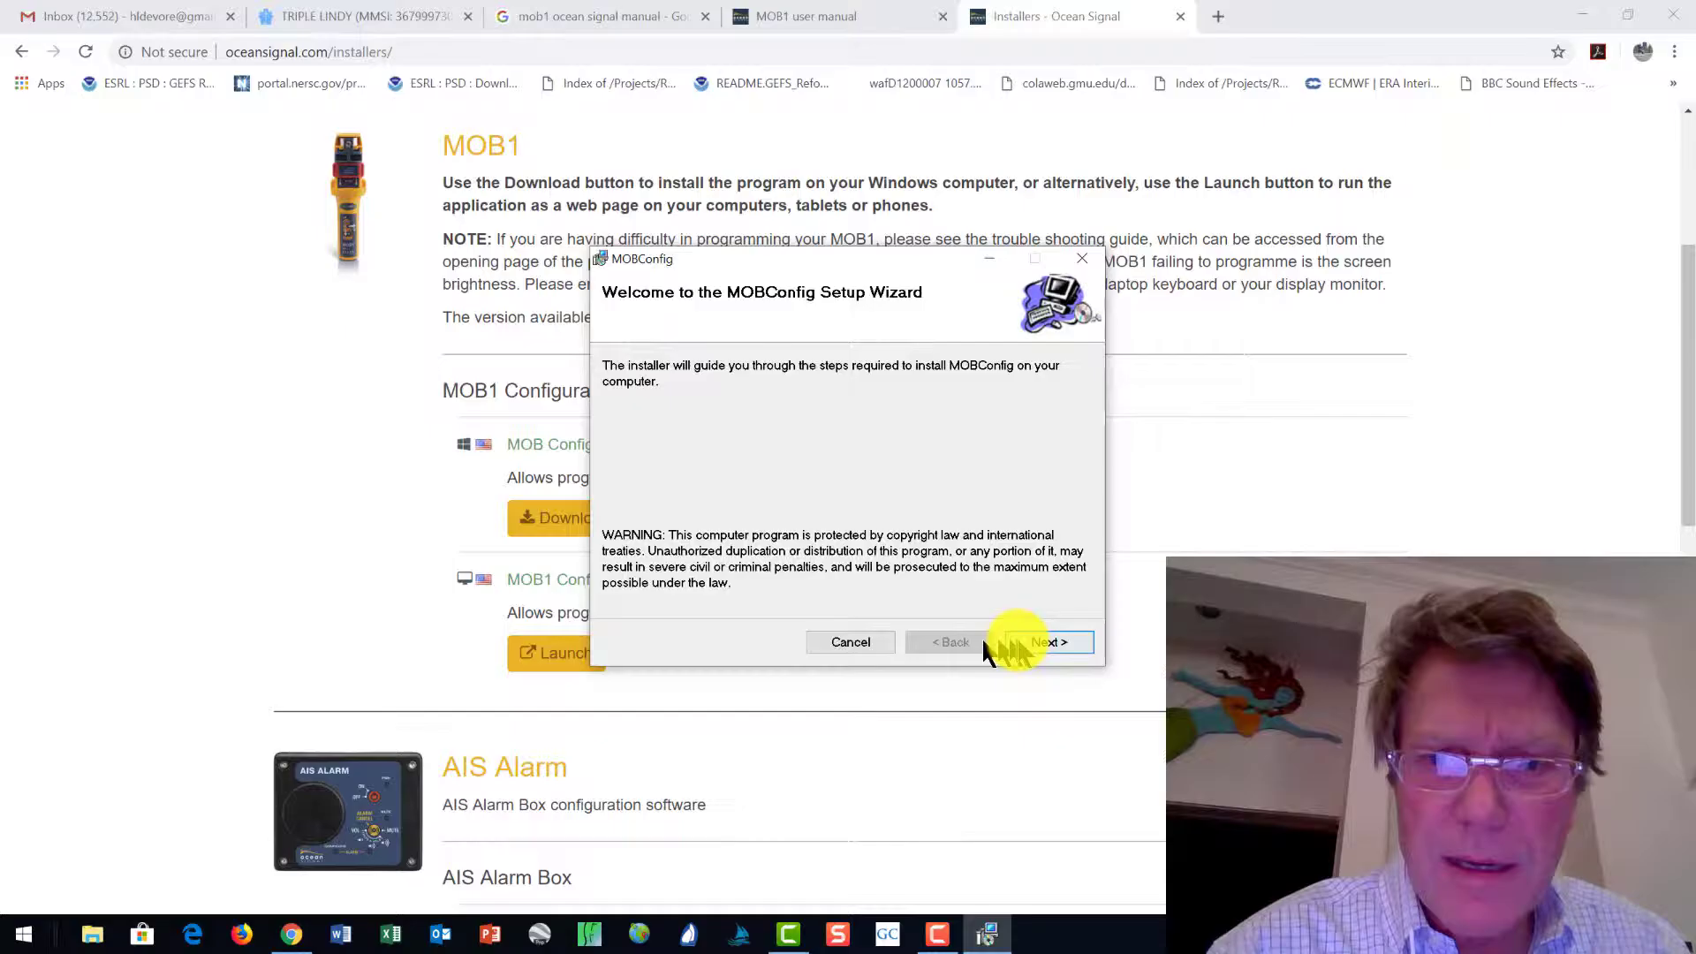
- Install MOBConfig for Everyone in the default folder and close the completed wizard
click(1028, 644)
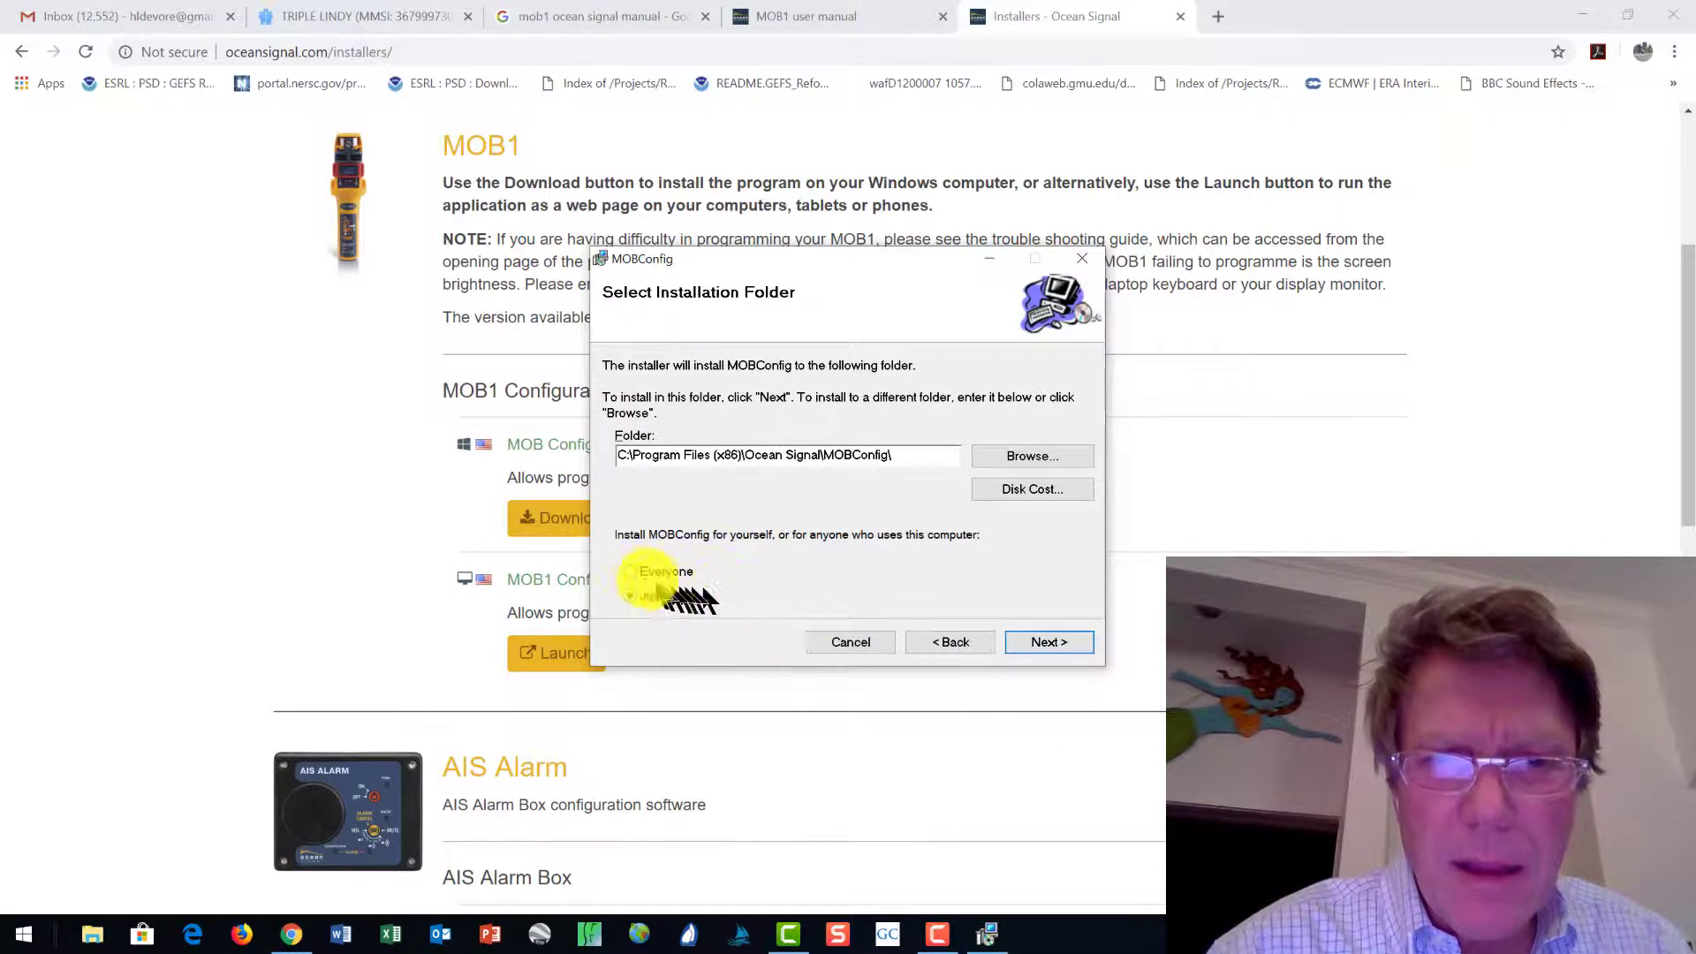
click(631, 571)
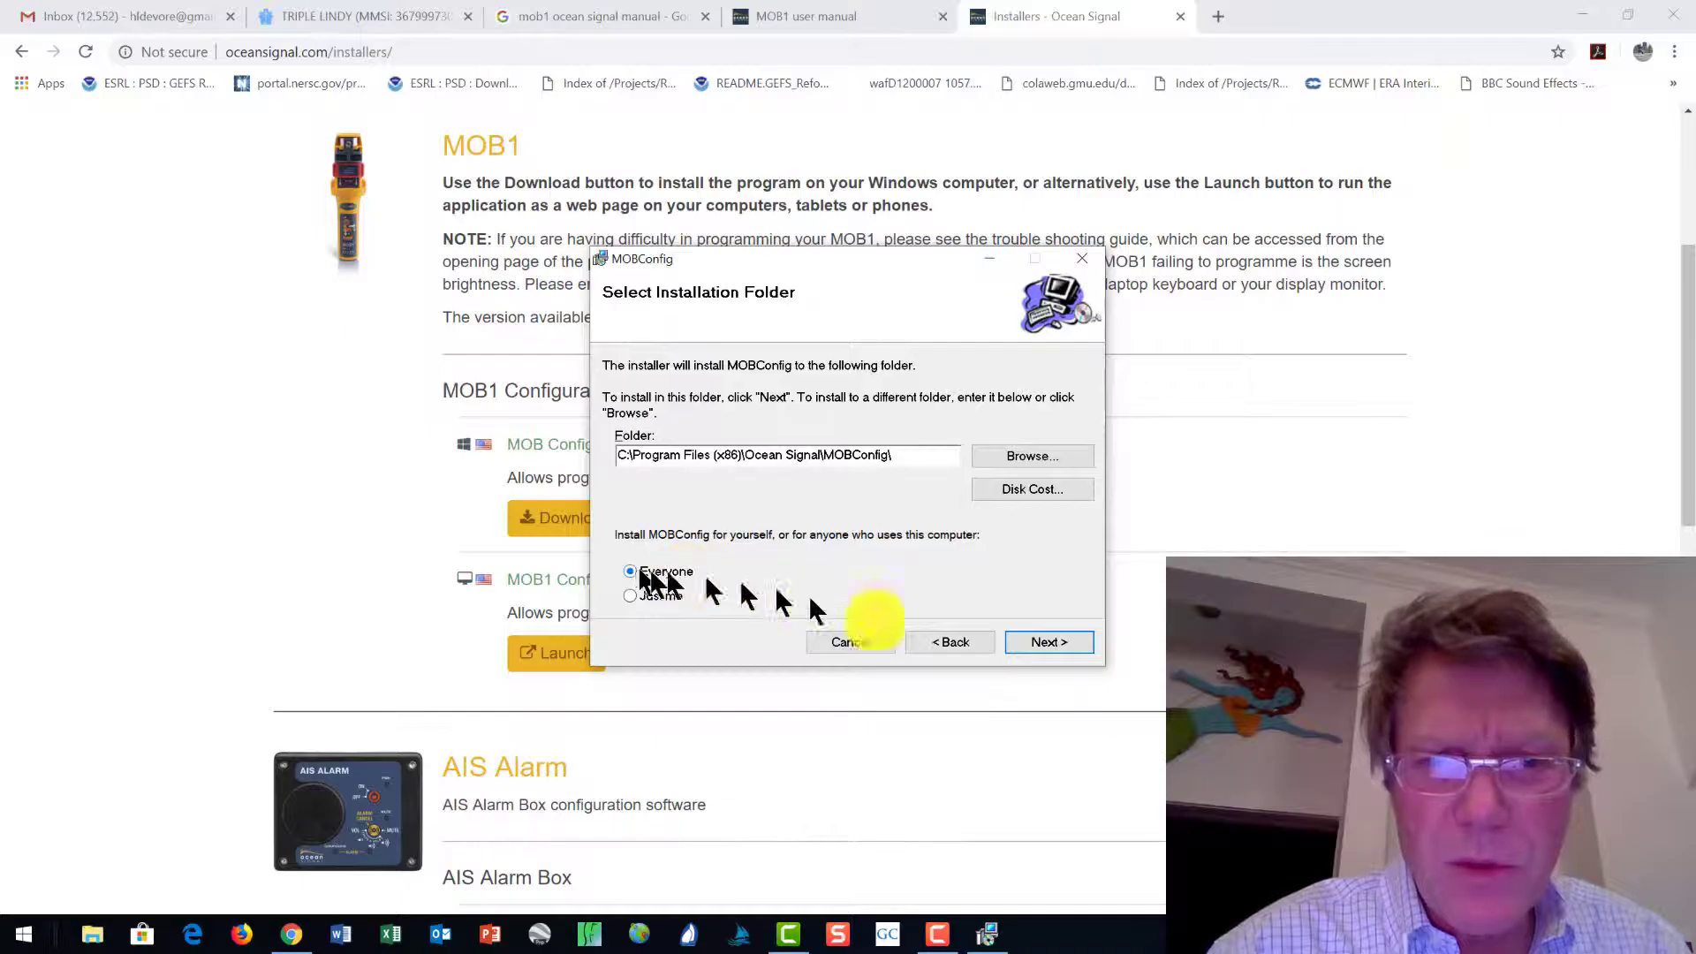
click(1048, 644)
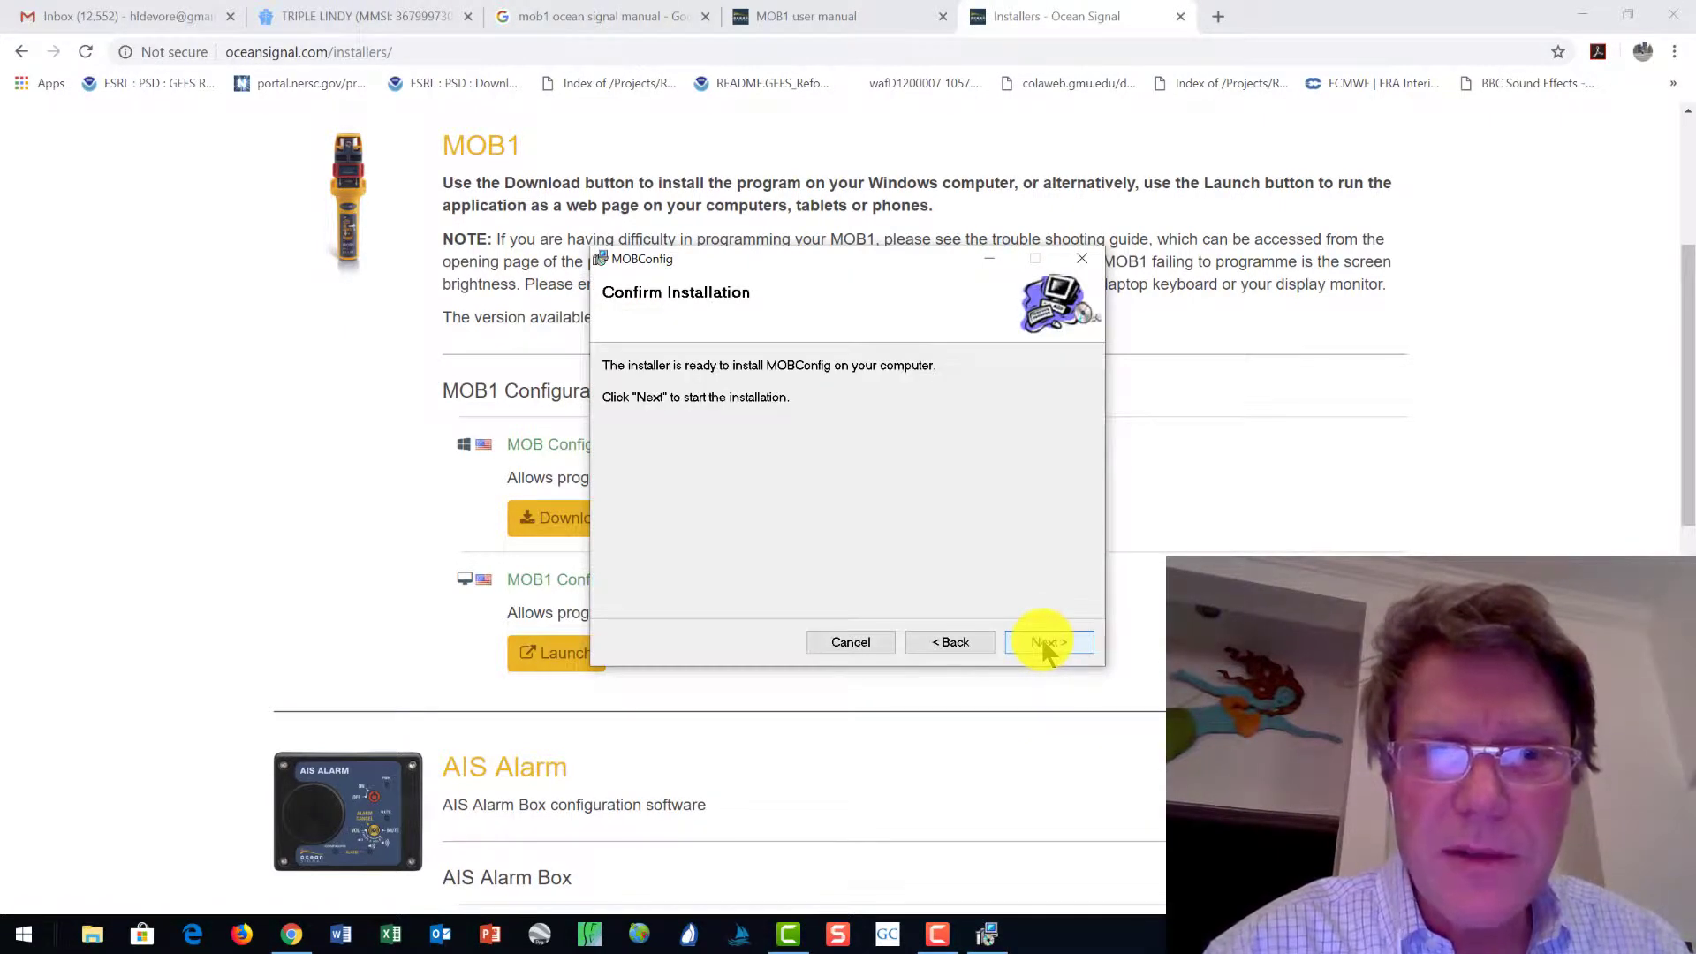
click(1047, 644)
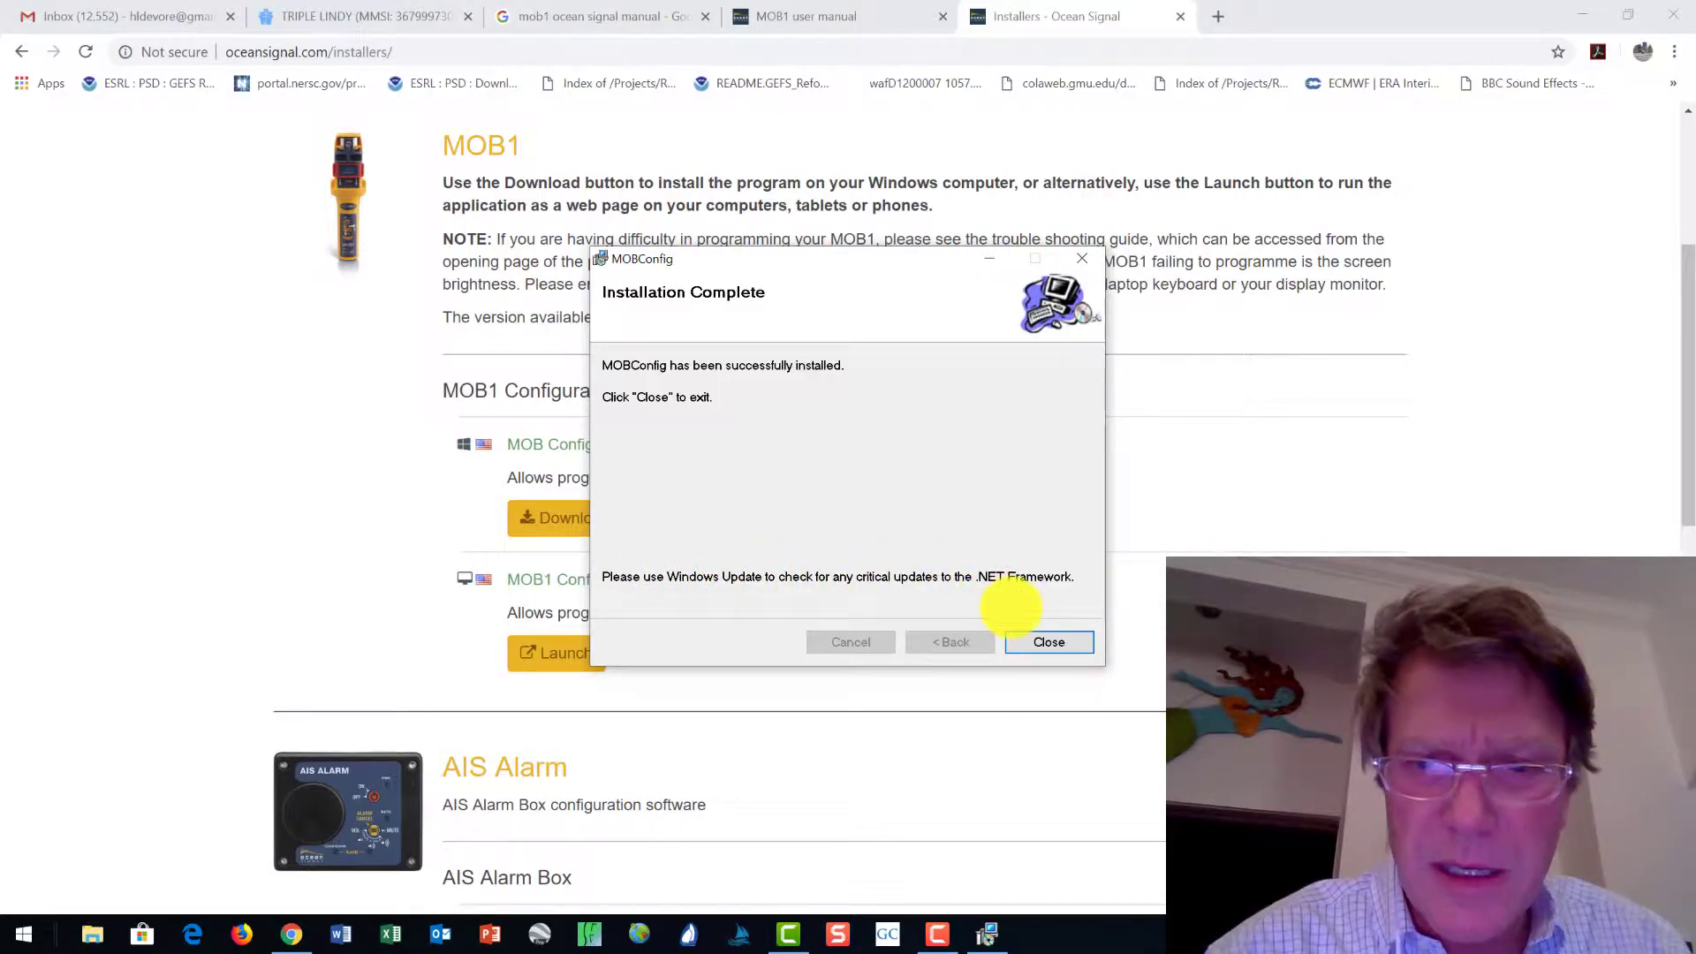
click(1048, 641)
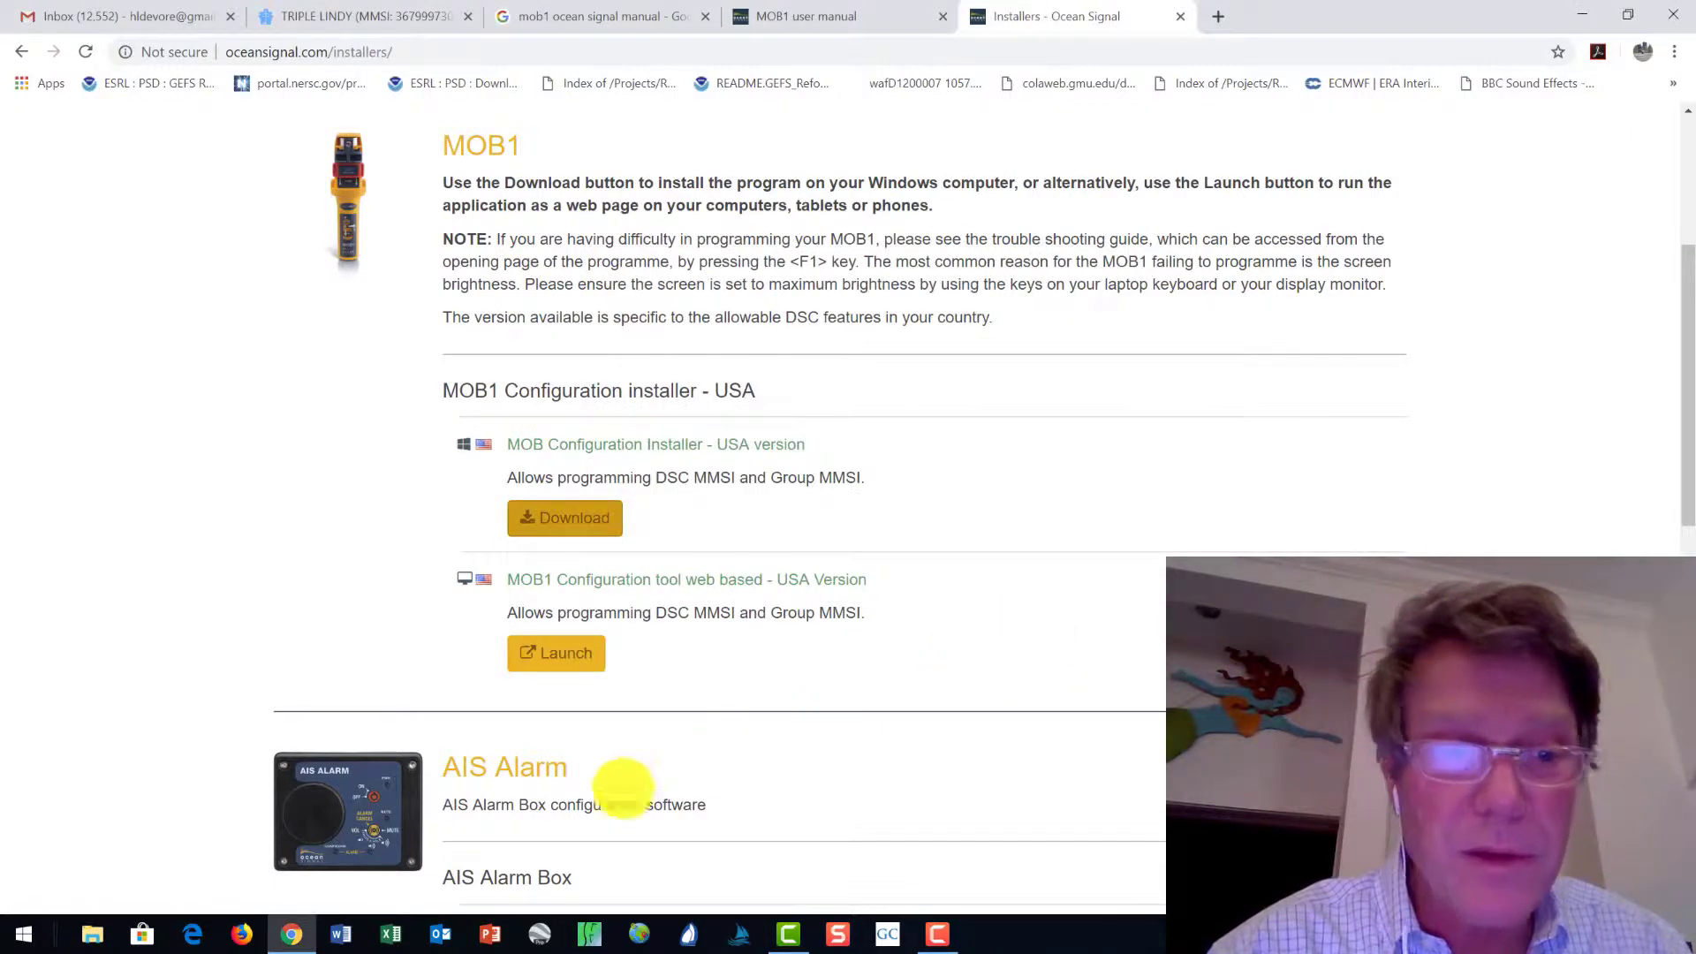
- Find Windows Update settings by searching 'update' and check for new updates
click(27, 933)
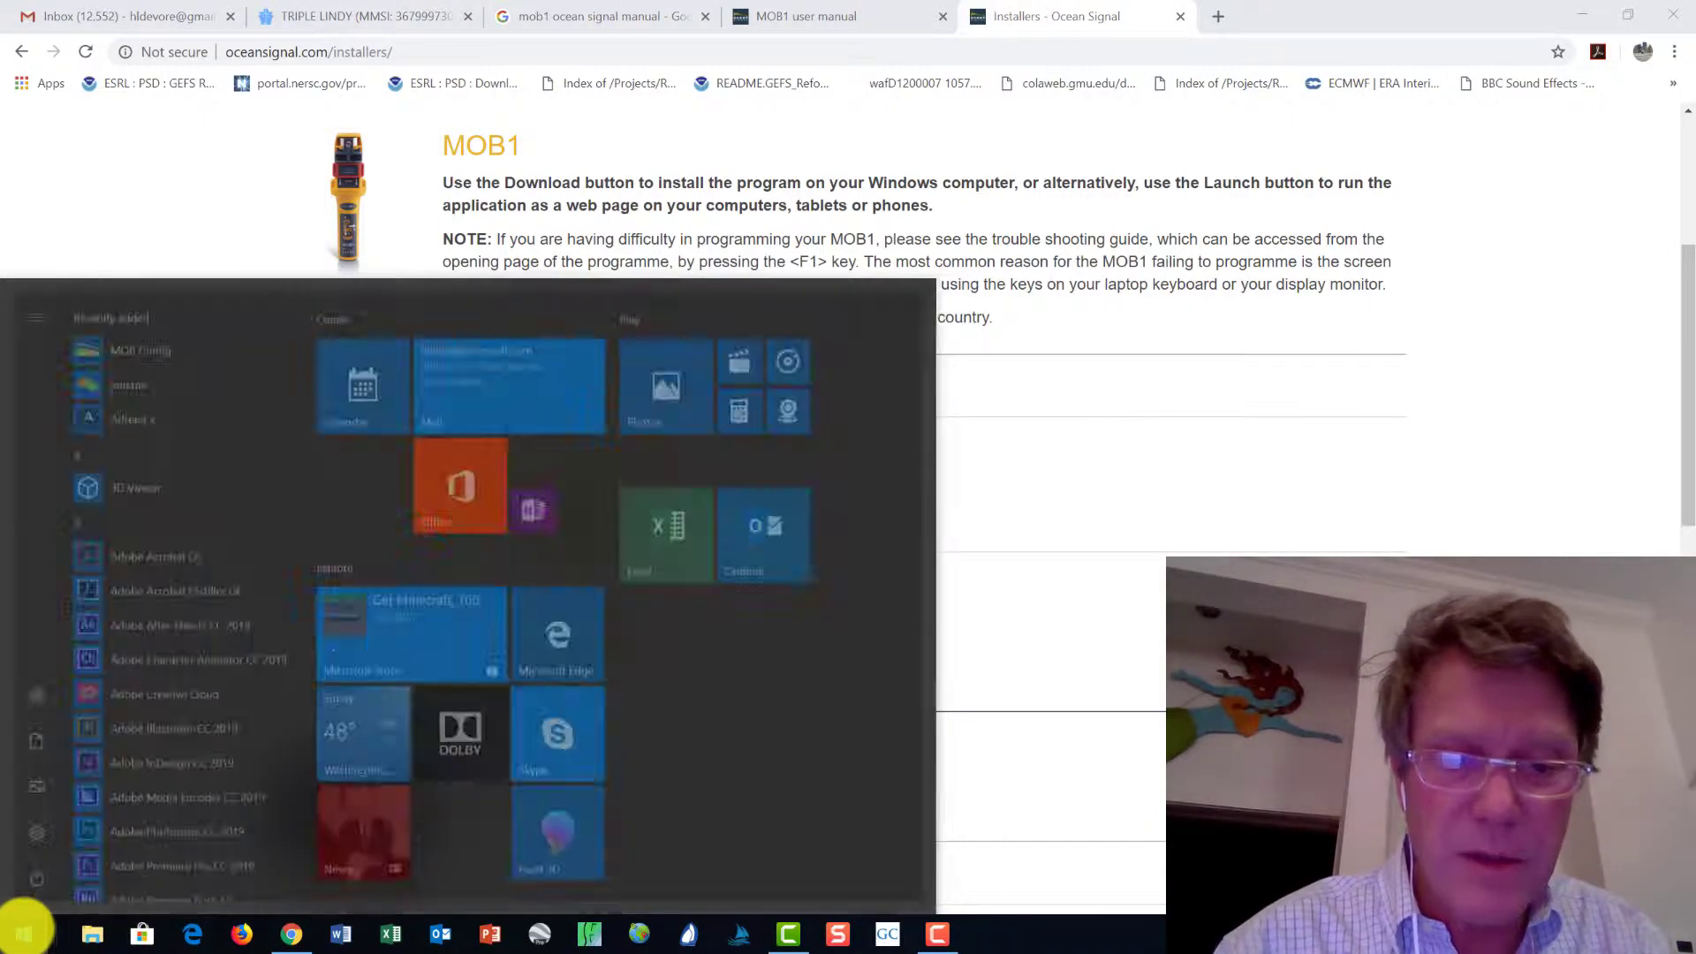
text(update)
click(177, 380)
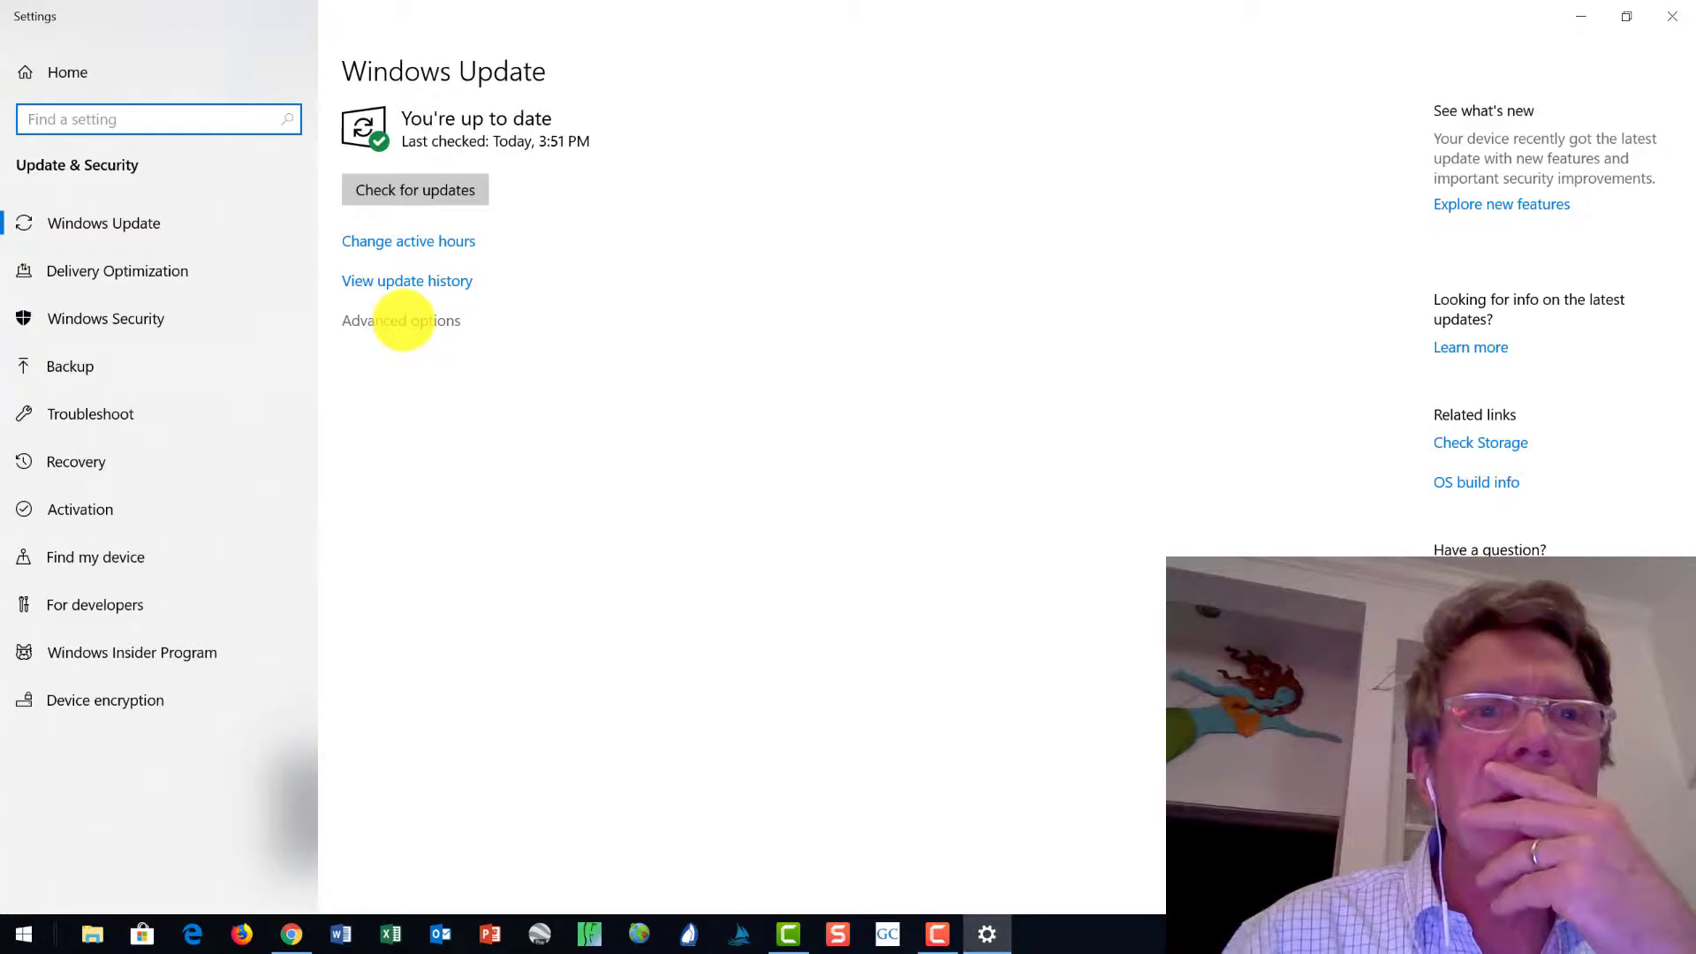
click(404, 192)
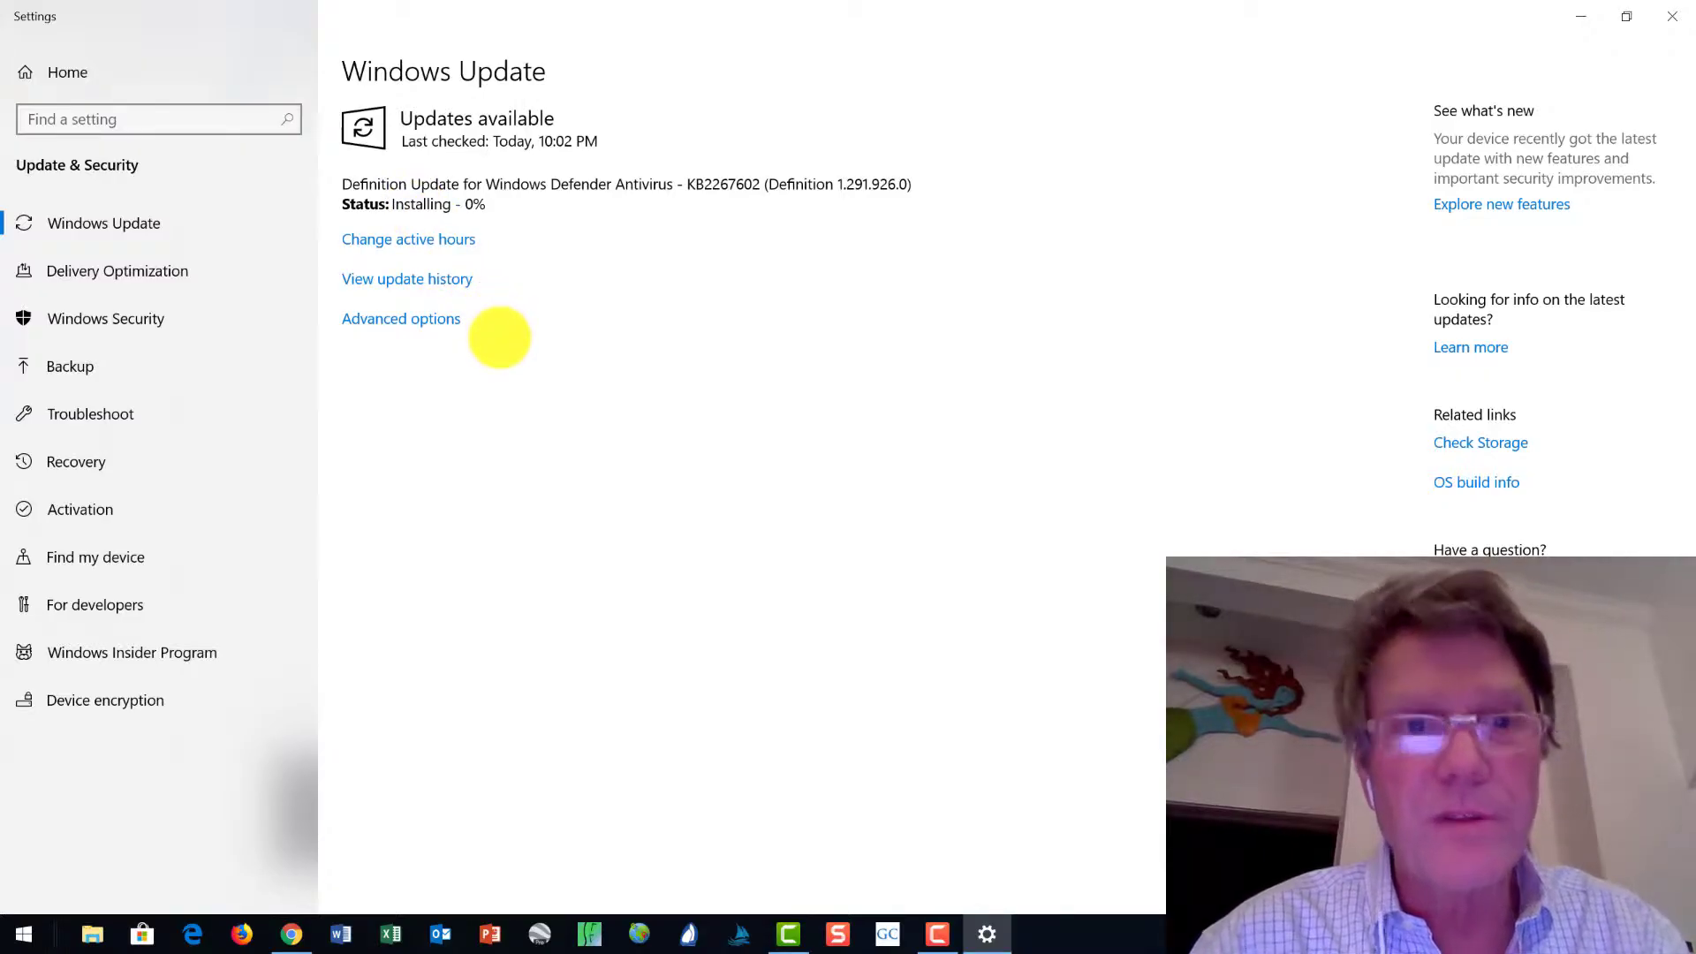
- Switch between Chrome and Settings, then minimize the Windows Update window
key(alt+Tab)
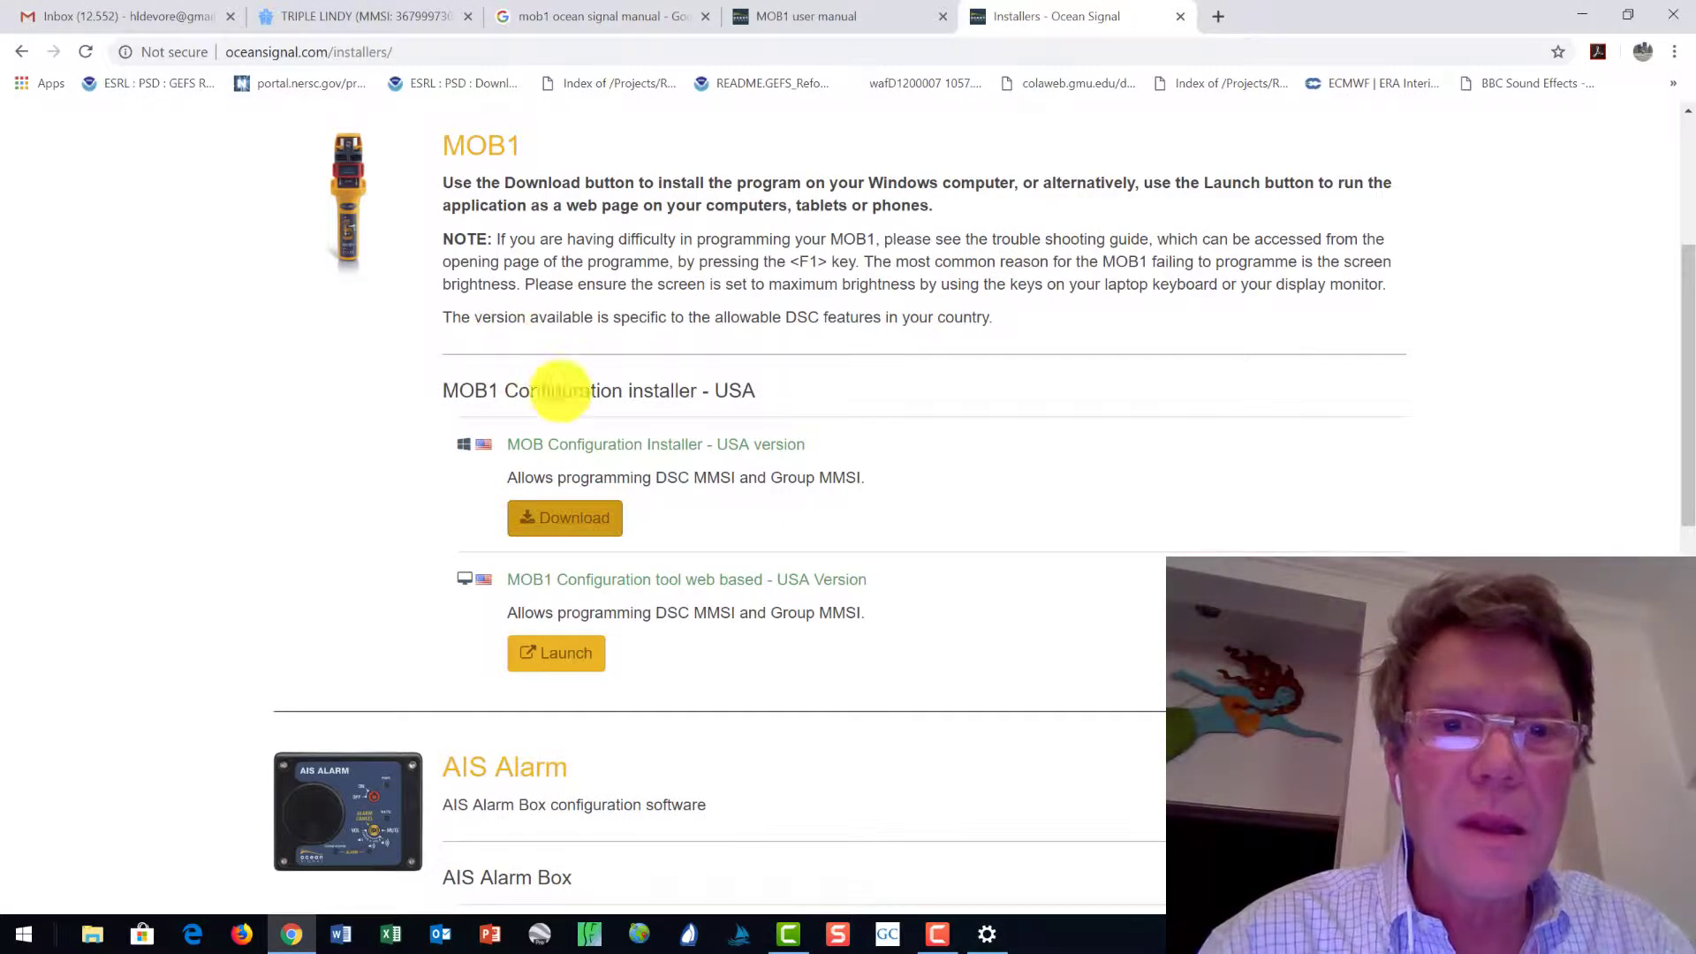
key(alt+Tab)
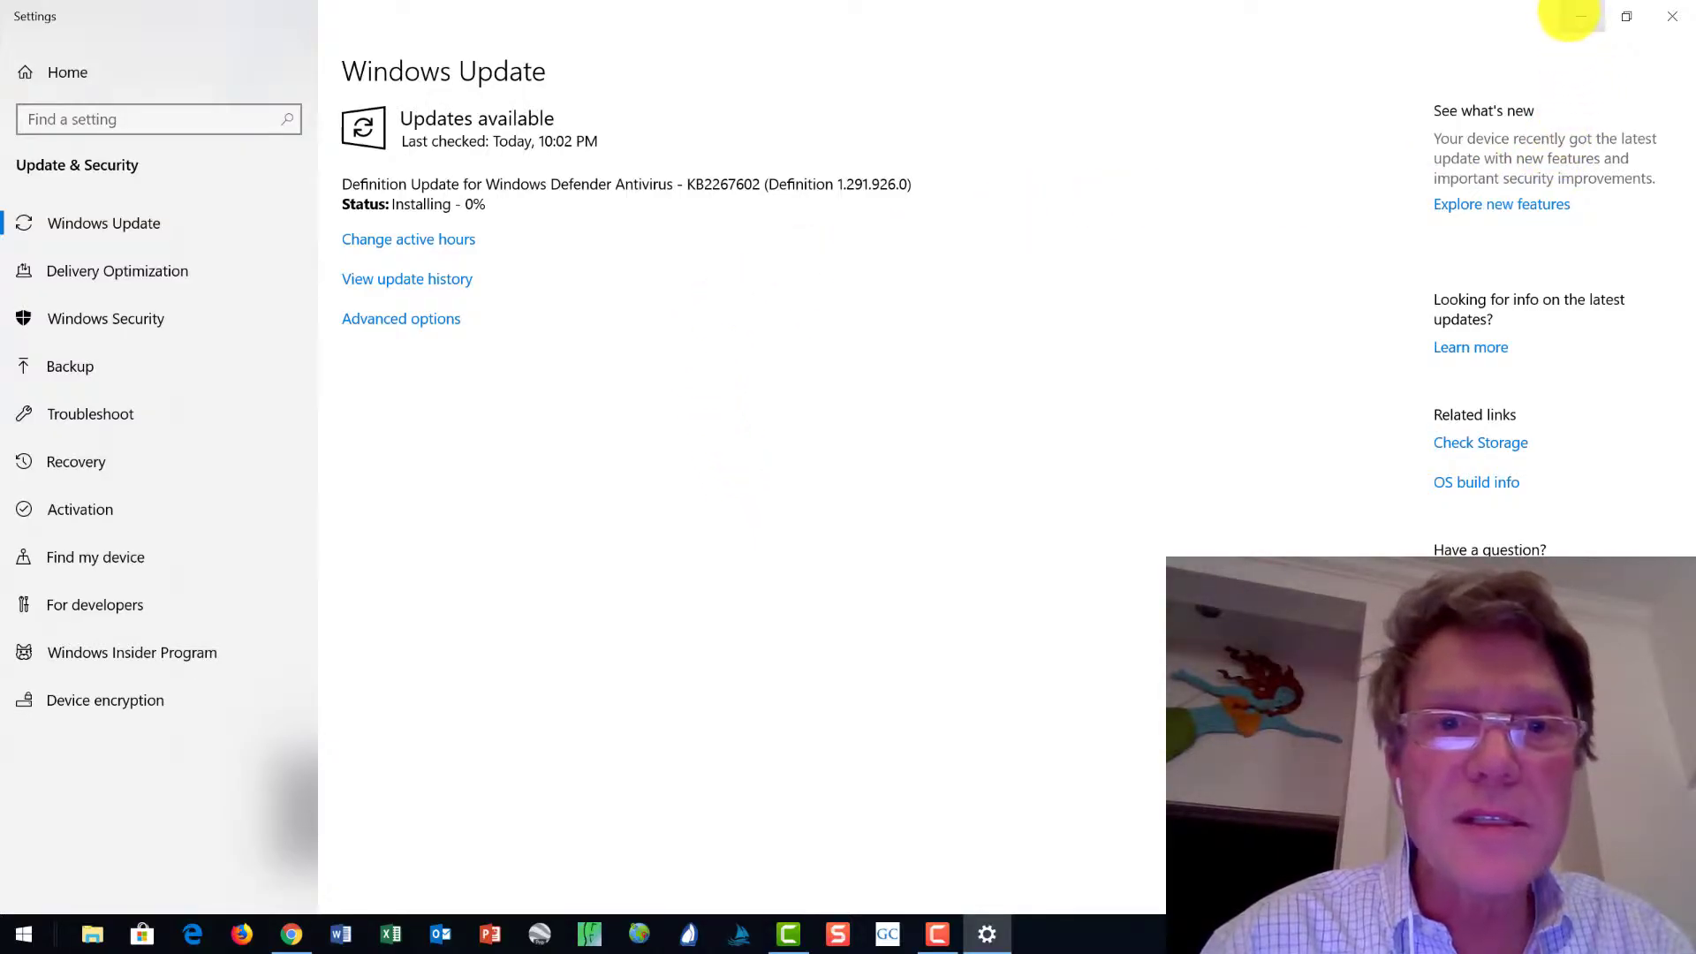
click(1578, 16)
- Minimize the Settings window so the MOB1 user manual tab shows
click(817, 19)
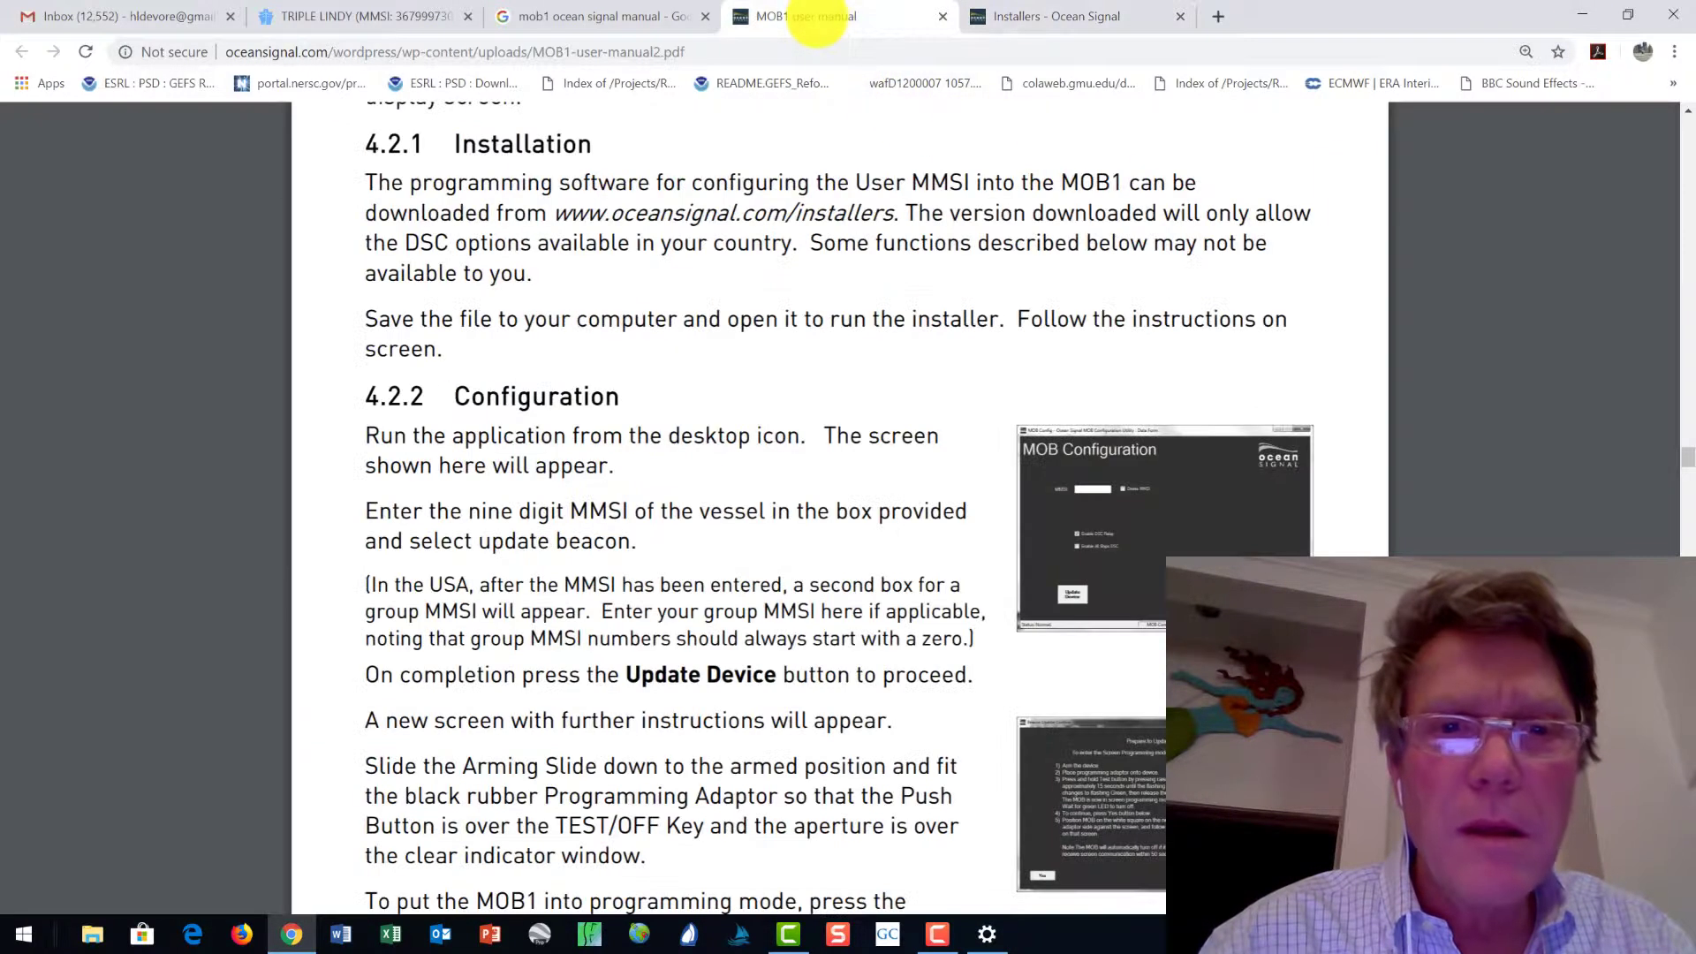
key(alt+Tab)
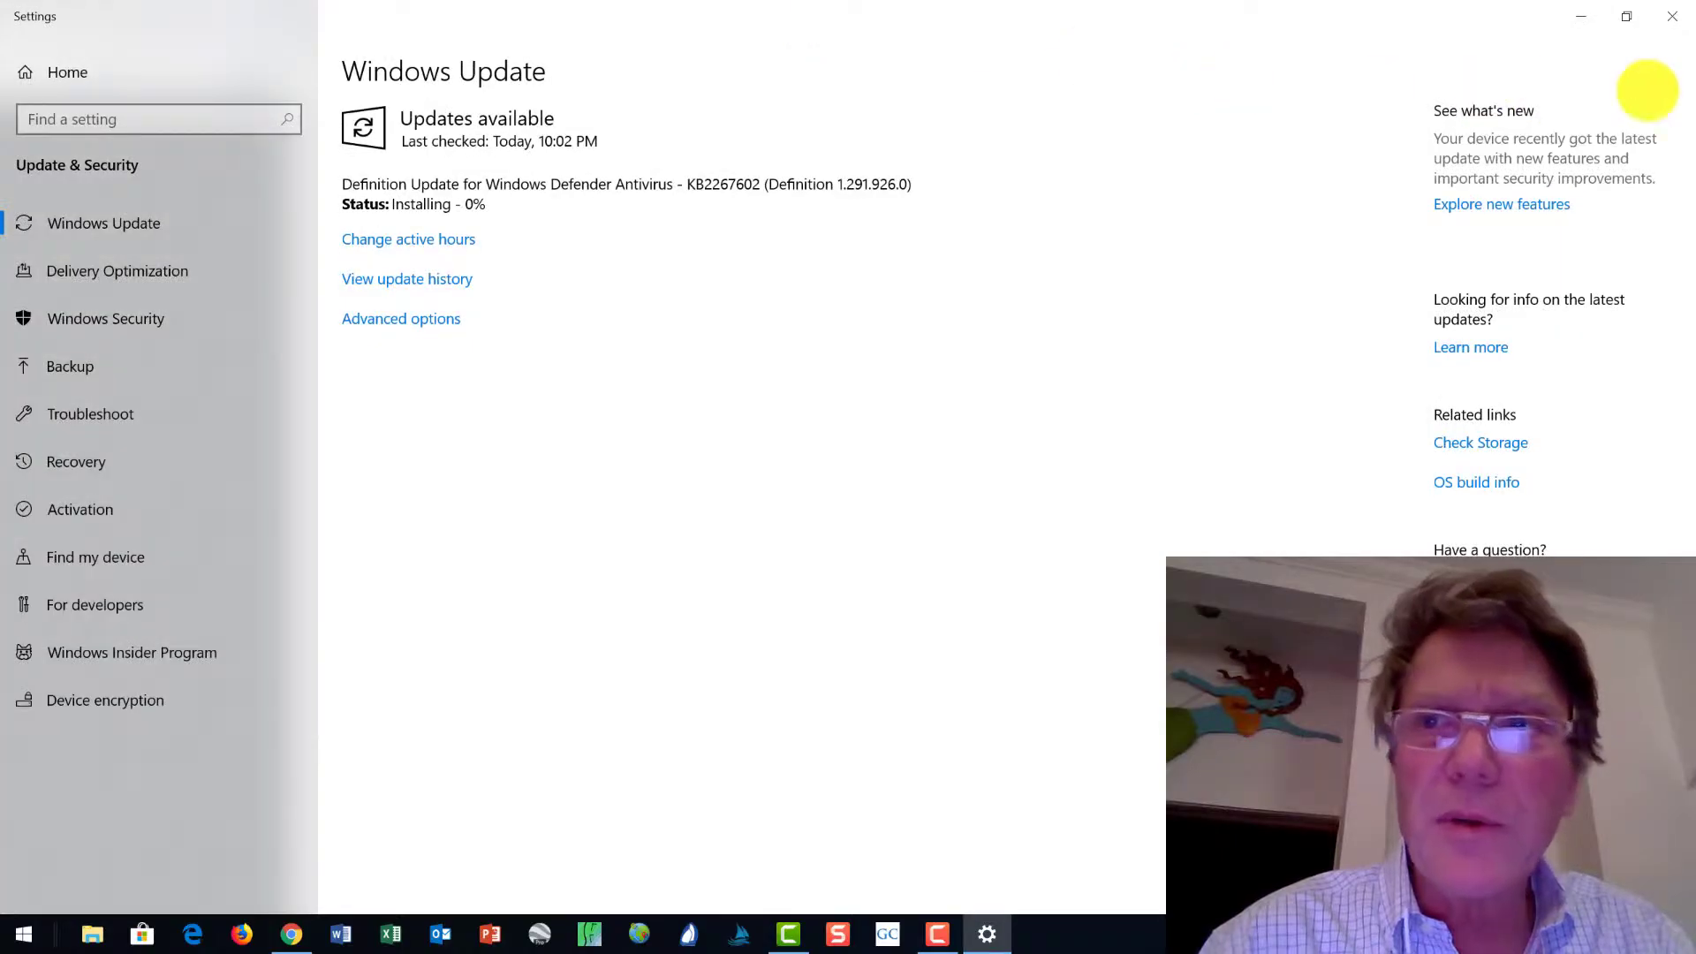
click(1581, 16)
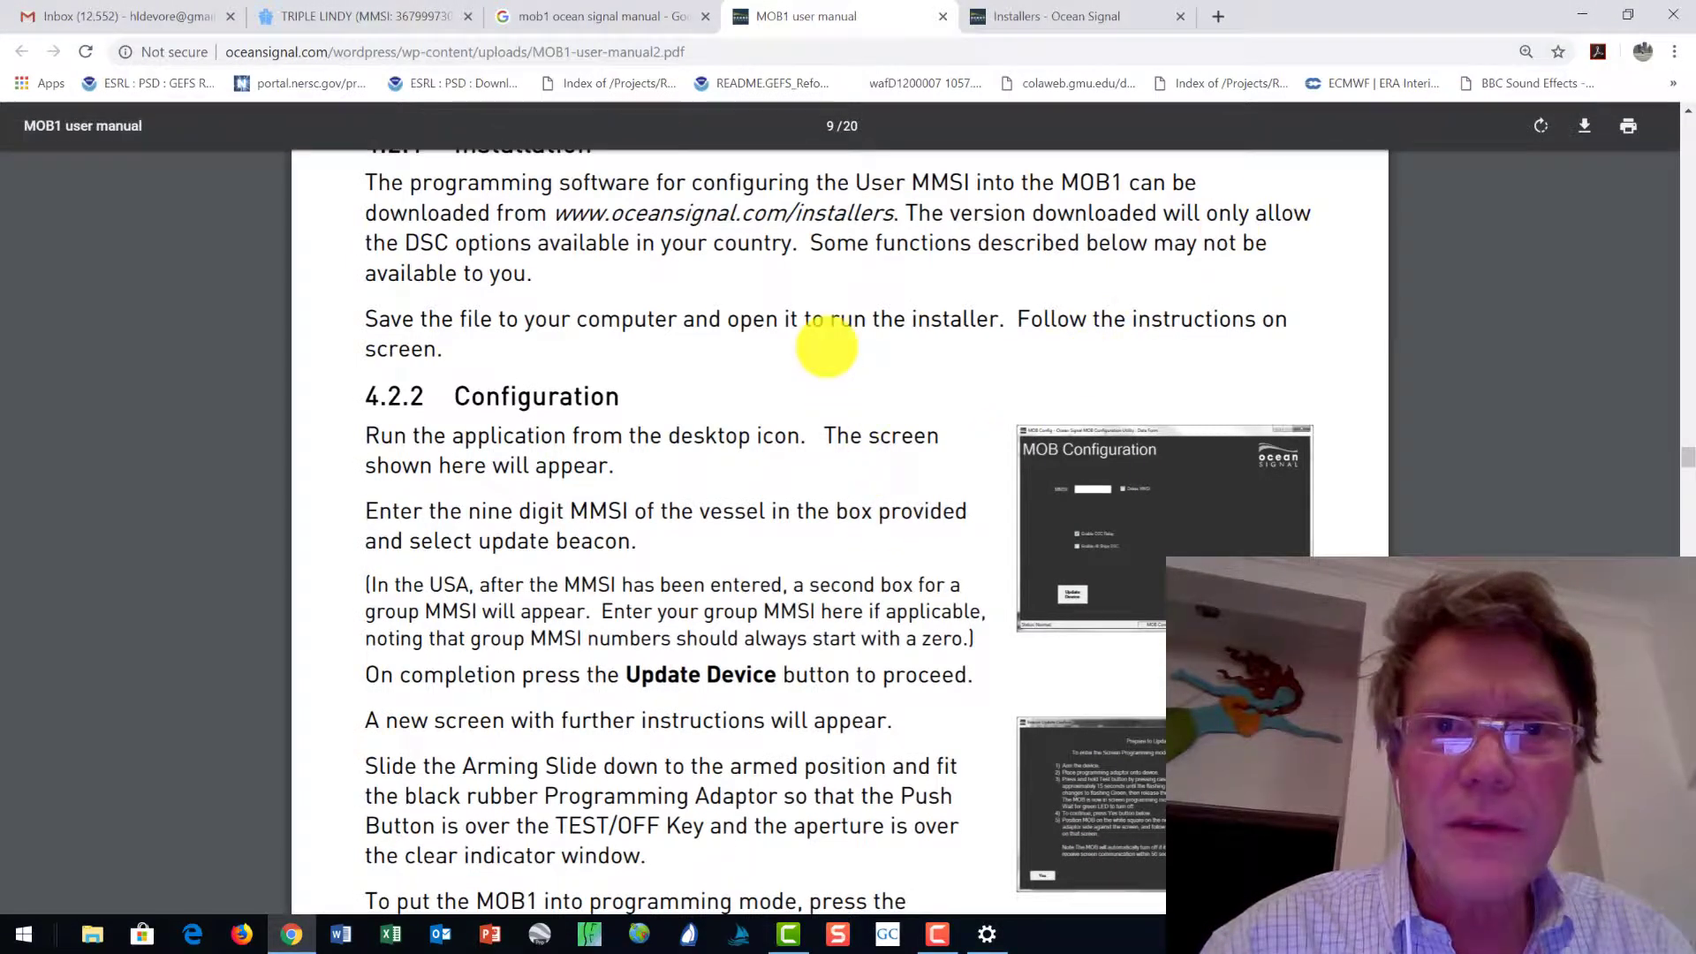
- Check the installers and search-results tabs, then scroll the manual to 4.2.2 Configuration
click(1014, 16)
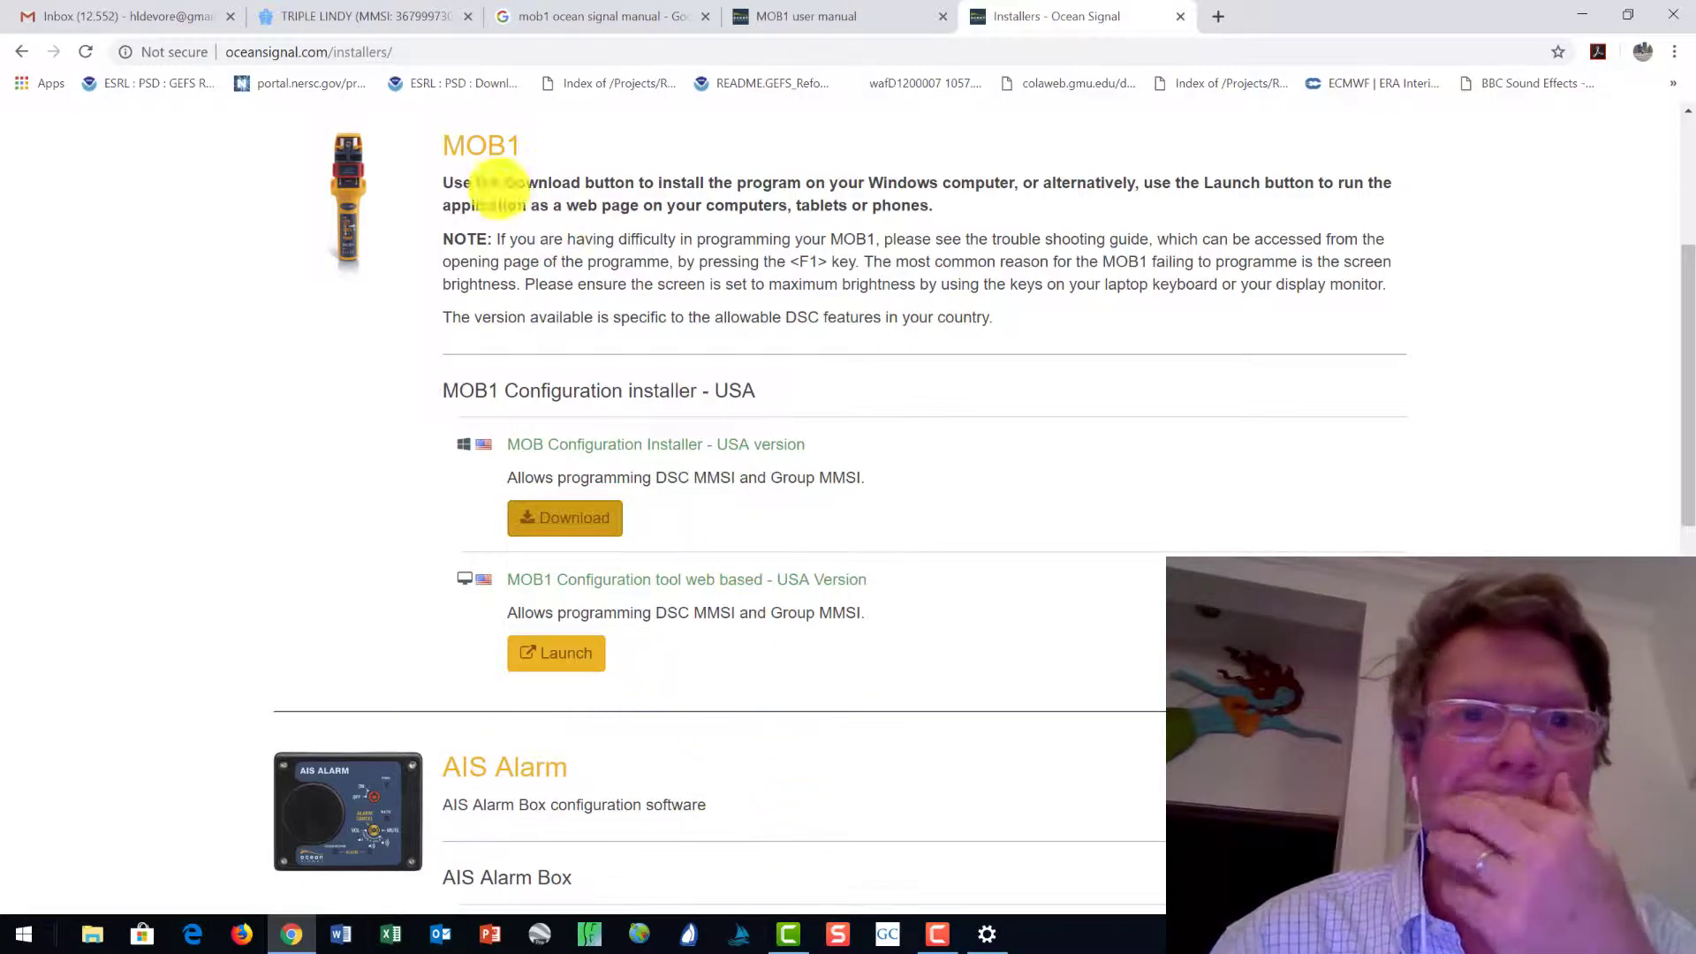
click(618, 17)
click(764, 18)
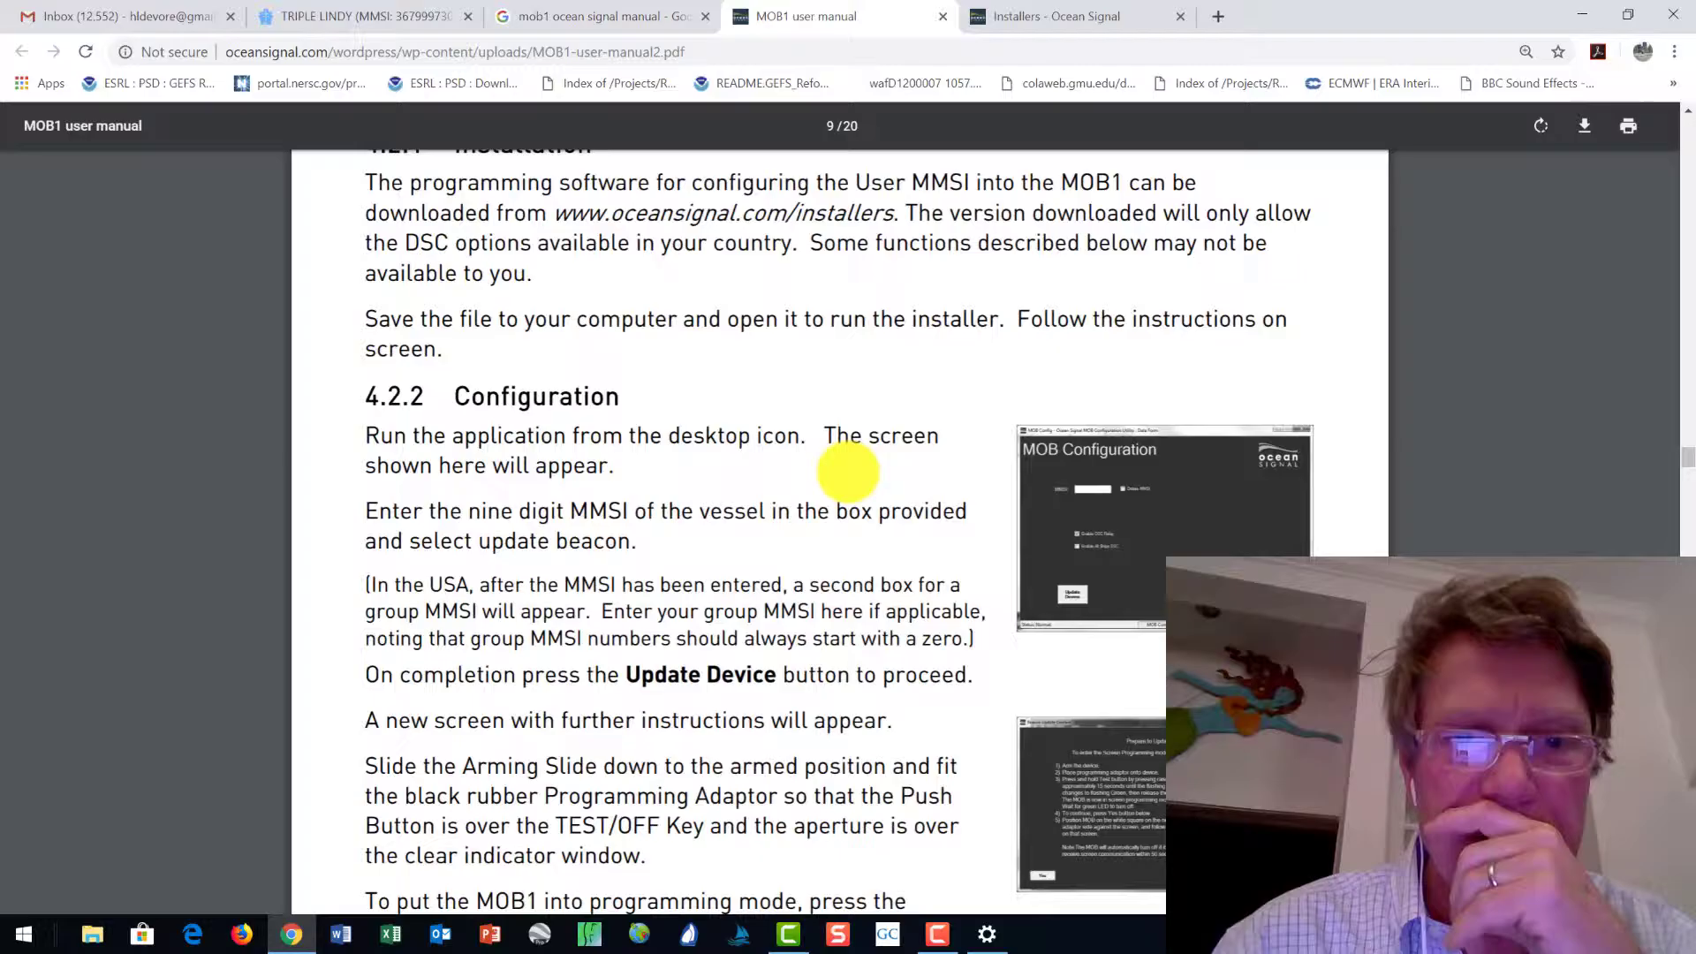
scroll(836, 459, down, 1)
scroll(837, 489, down, 1)
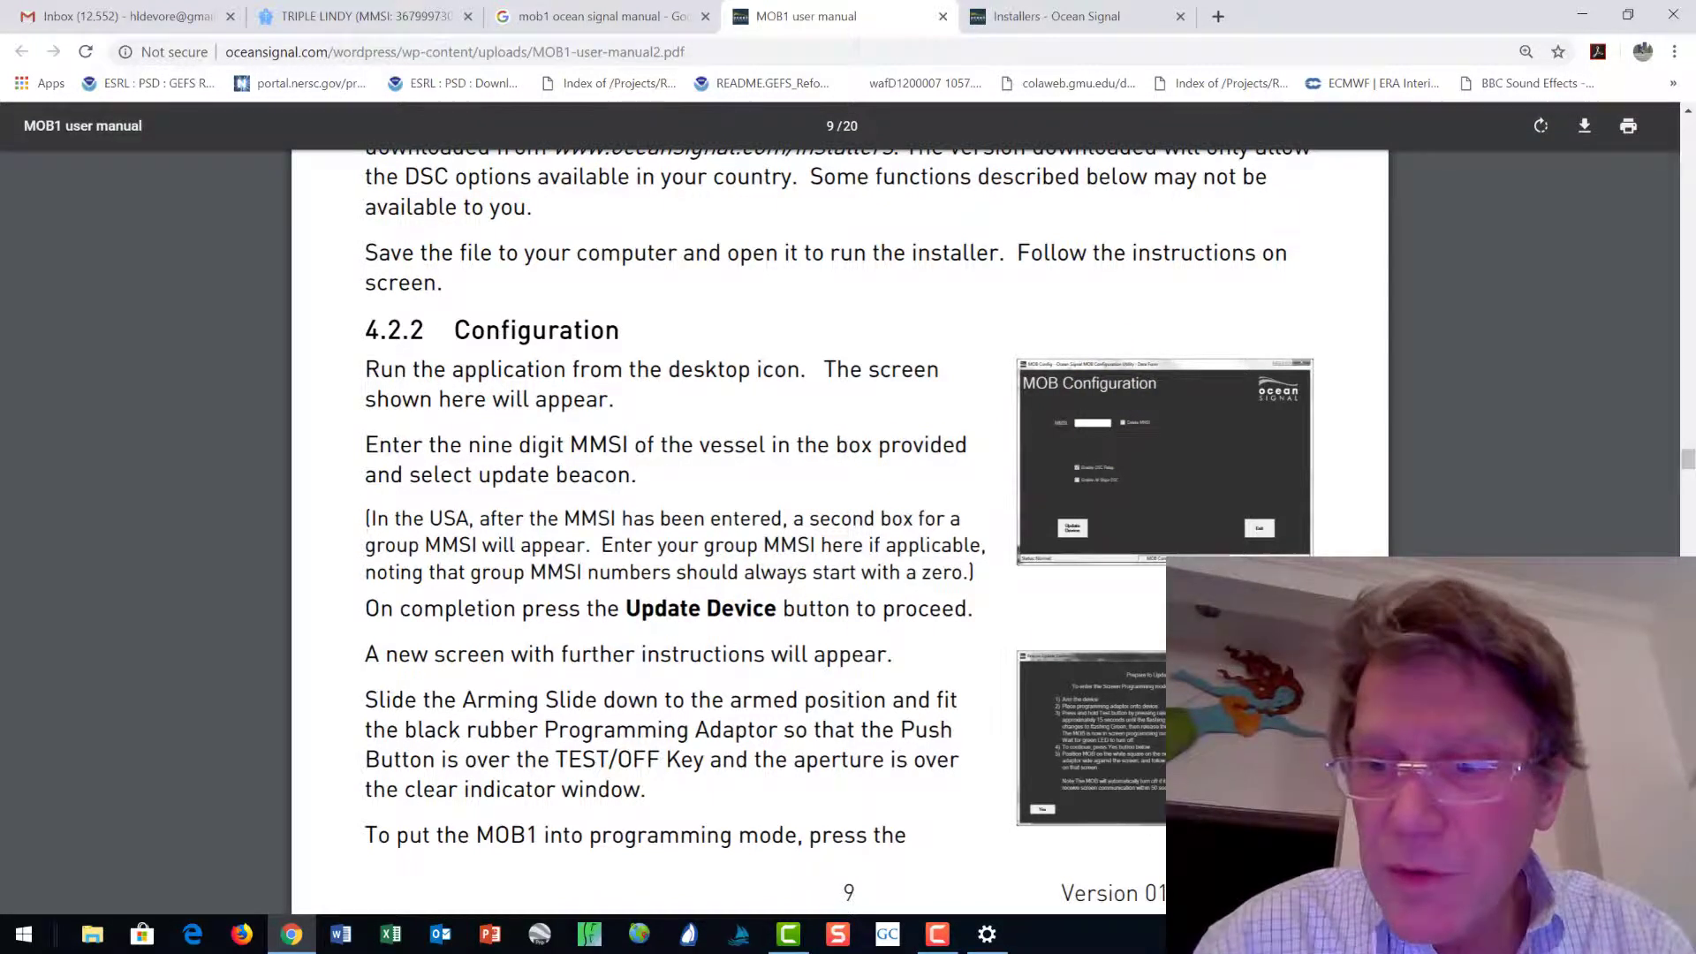
- Show the desktop, return to the manual window, and open the Start menu search
key(super+d)
key(alt+Tab)
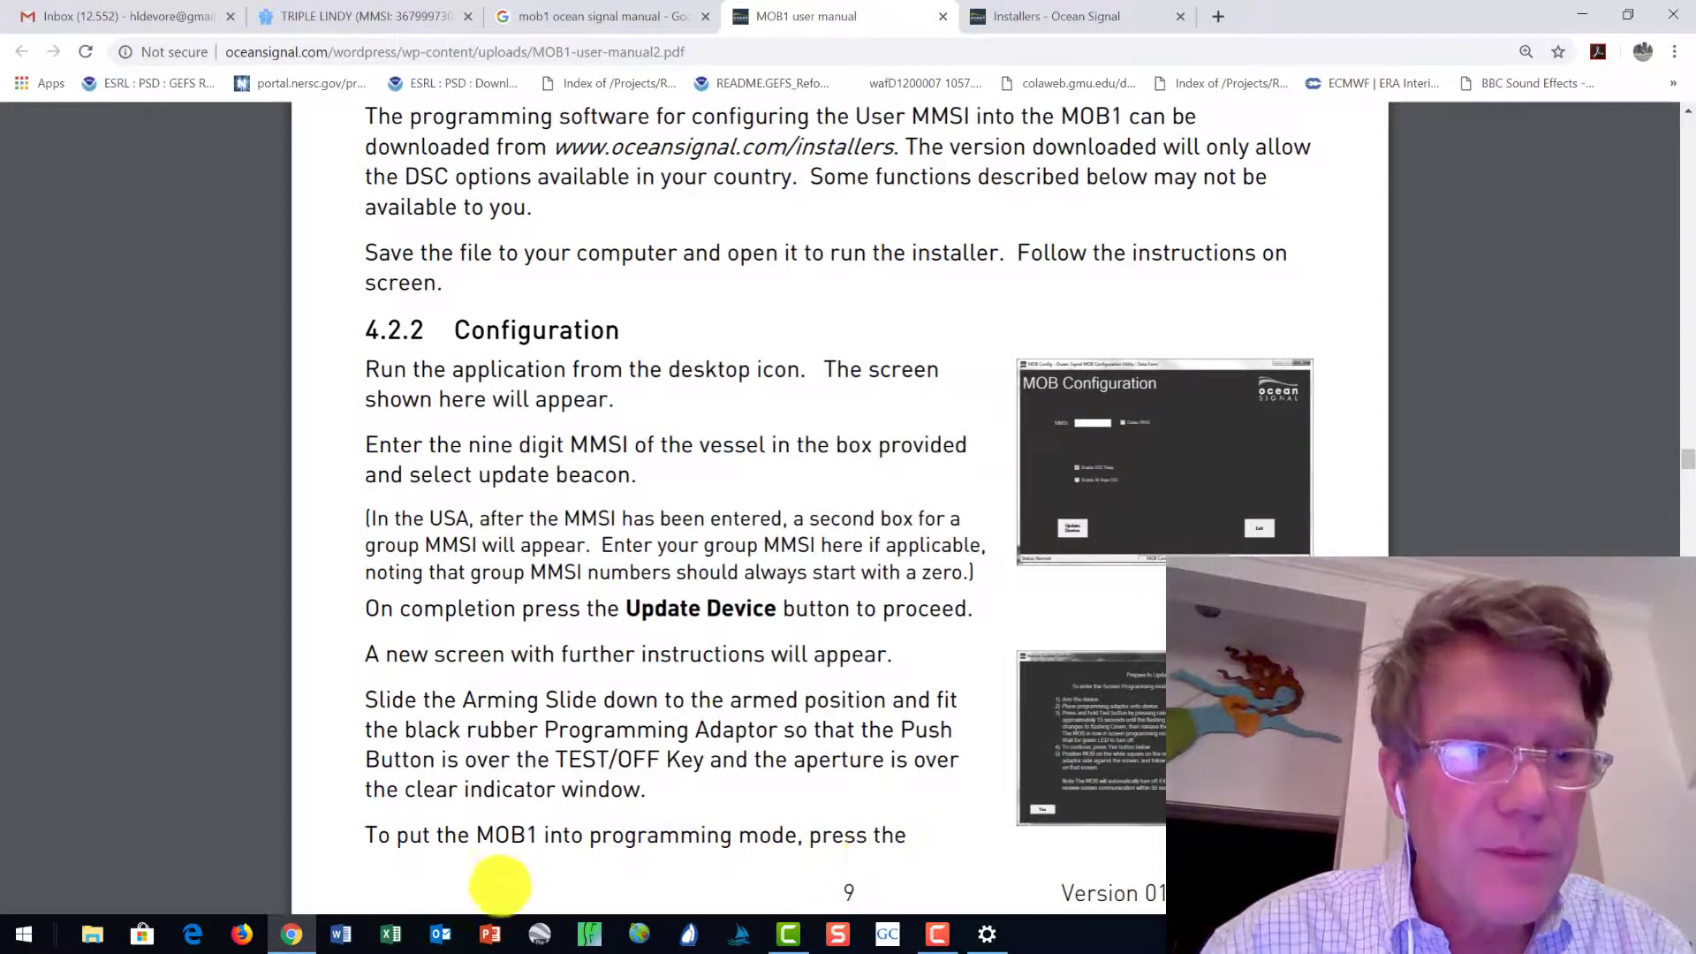
click(31, 933)
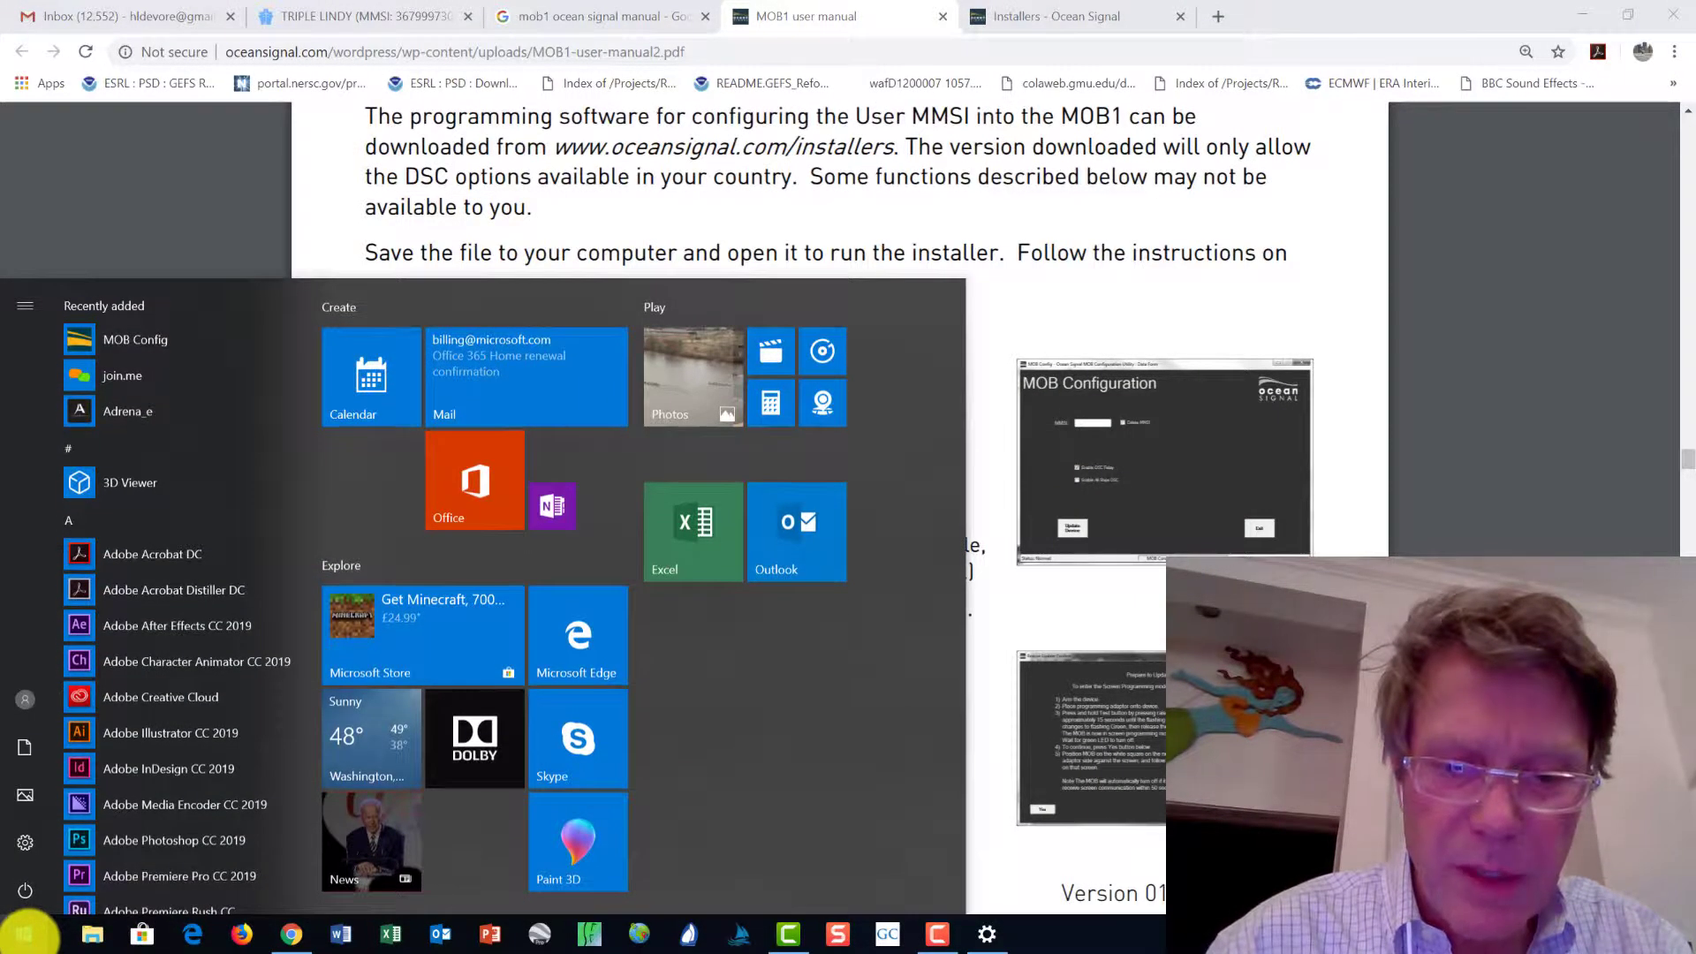
- Launch MOB Config from a Start search for 'mob', then switch to the TRIPLE LINDY MarineTraffic tab
text(mob)
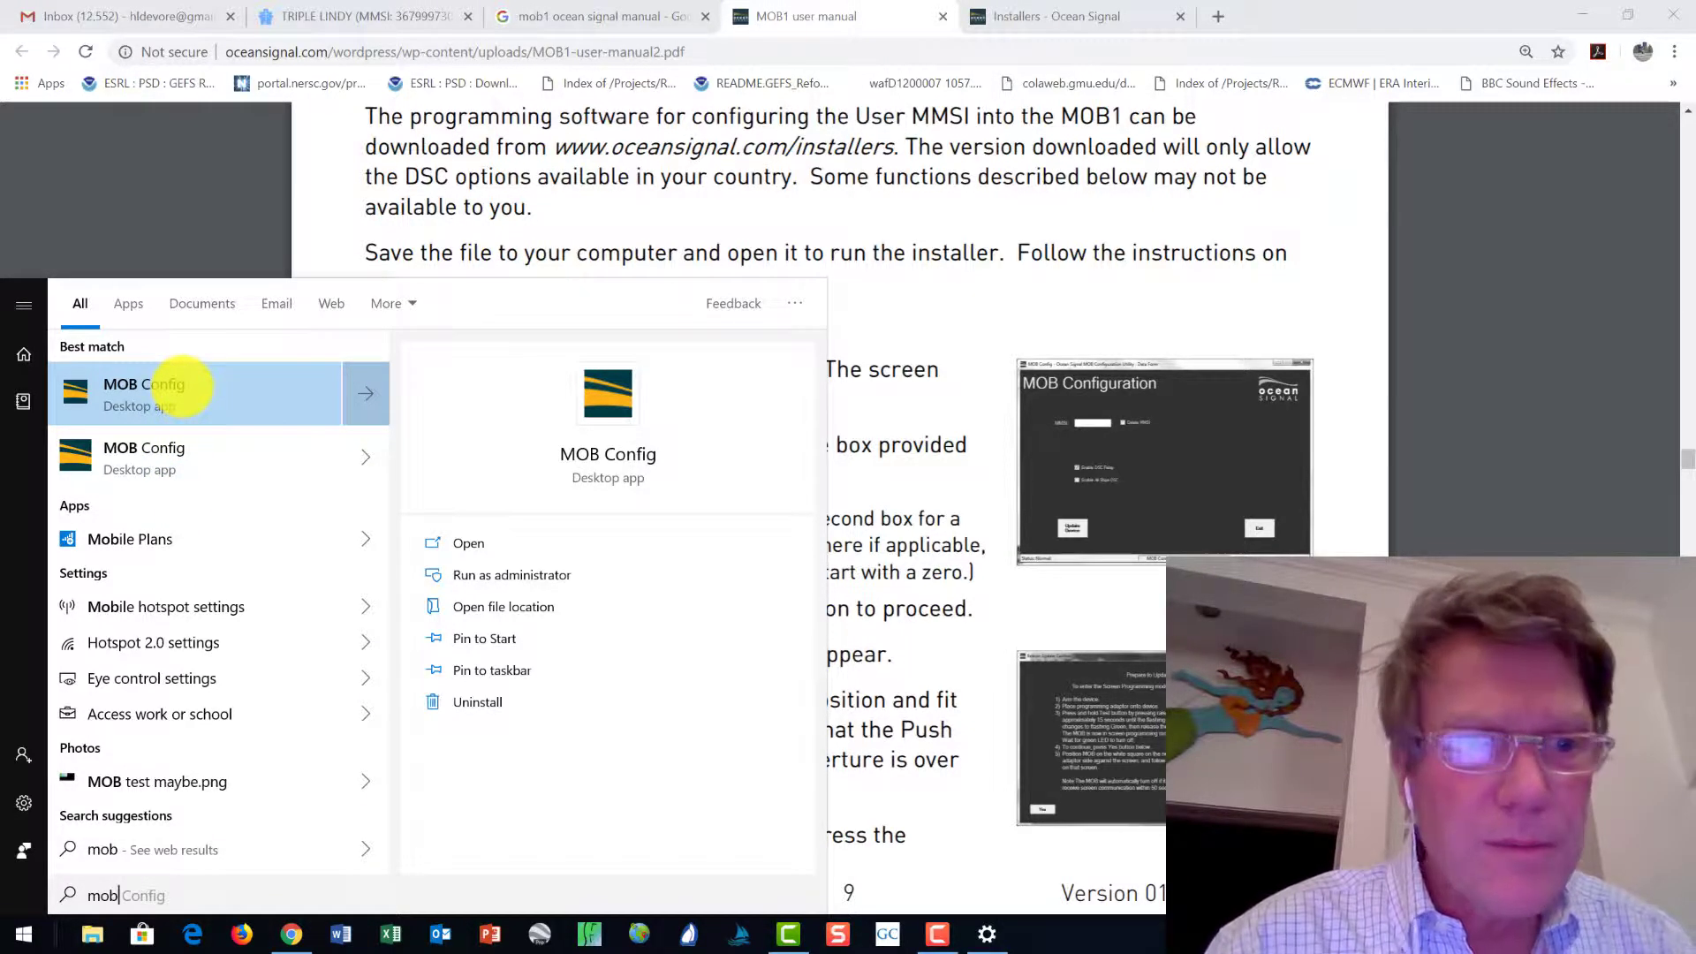
click(181, 386)
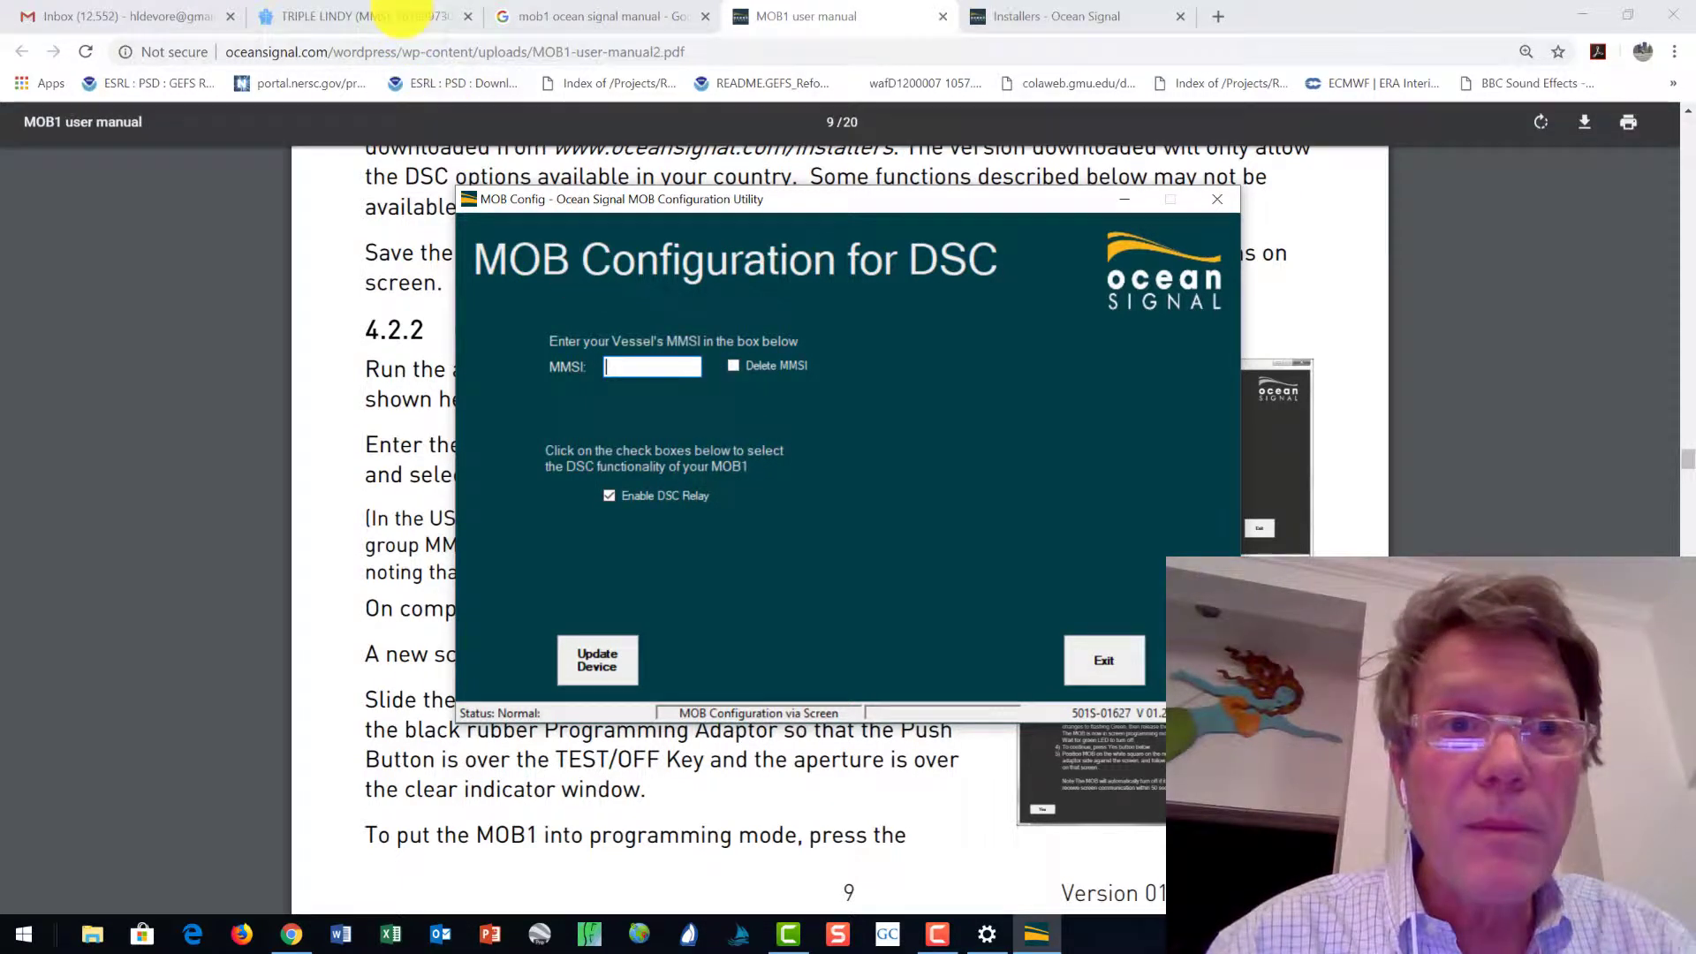
click(375, 17)
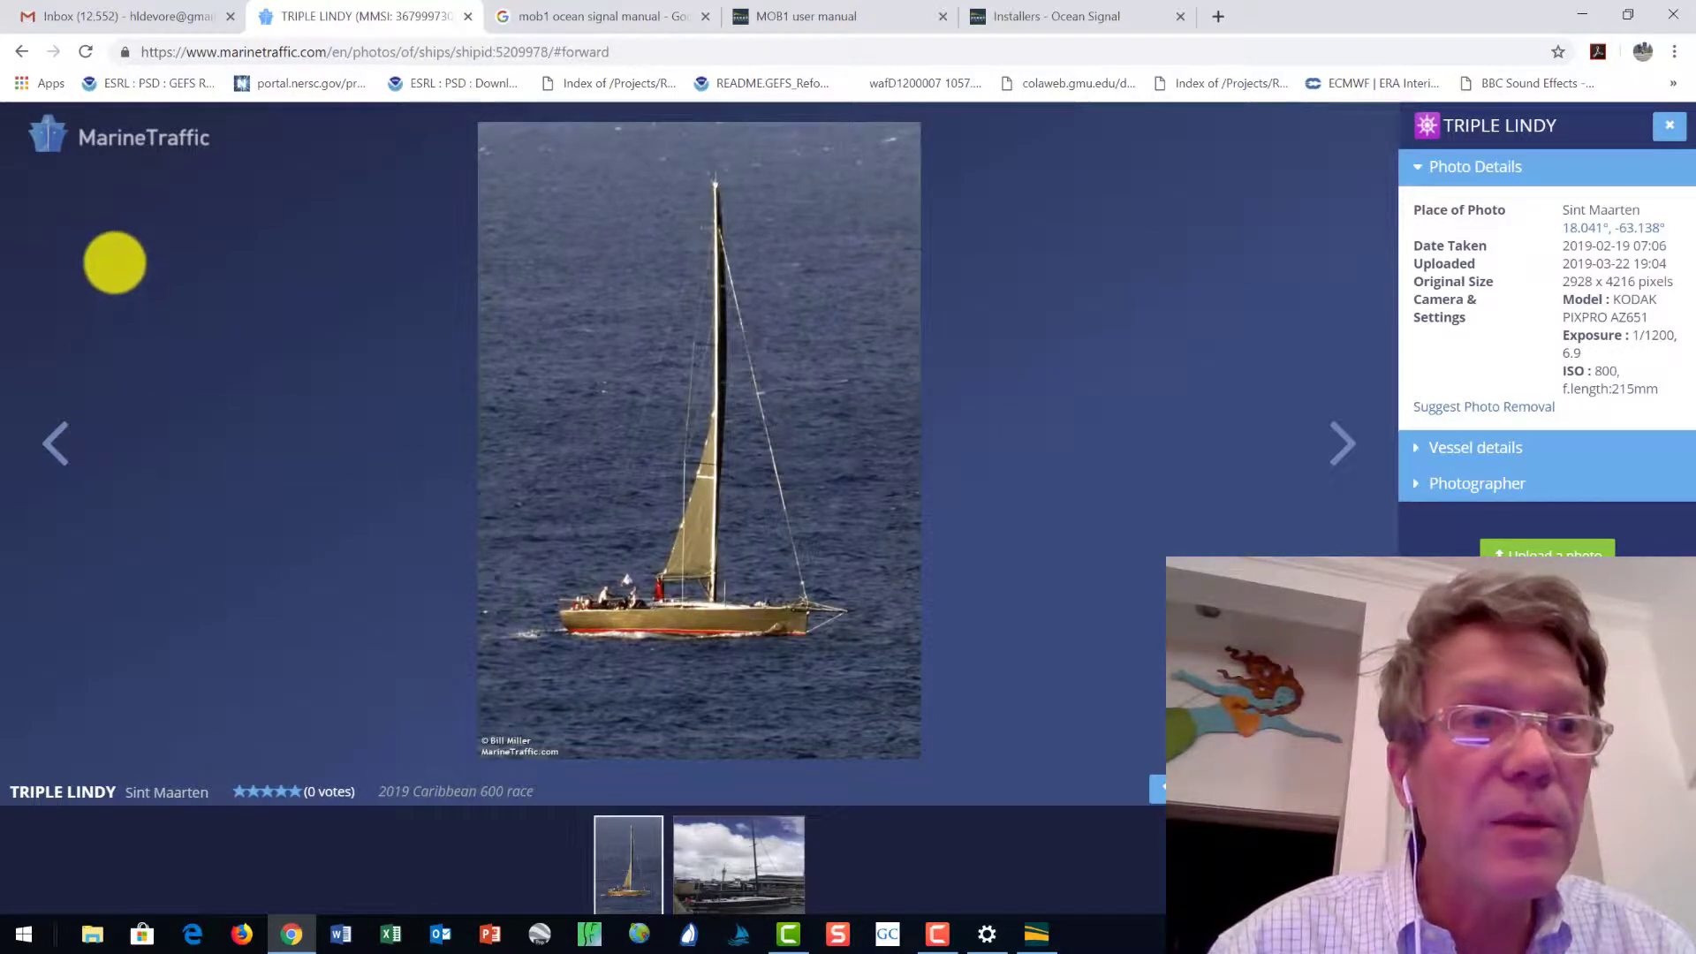
- Return to the TRIPLE LINDY photos page and select the MMSI 367999730 in its heading
click(20, 51)
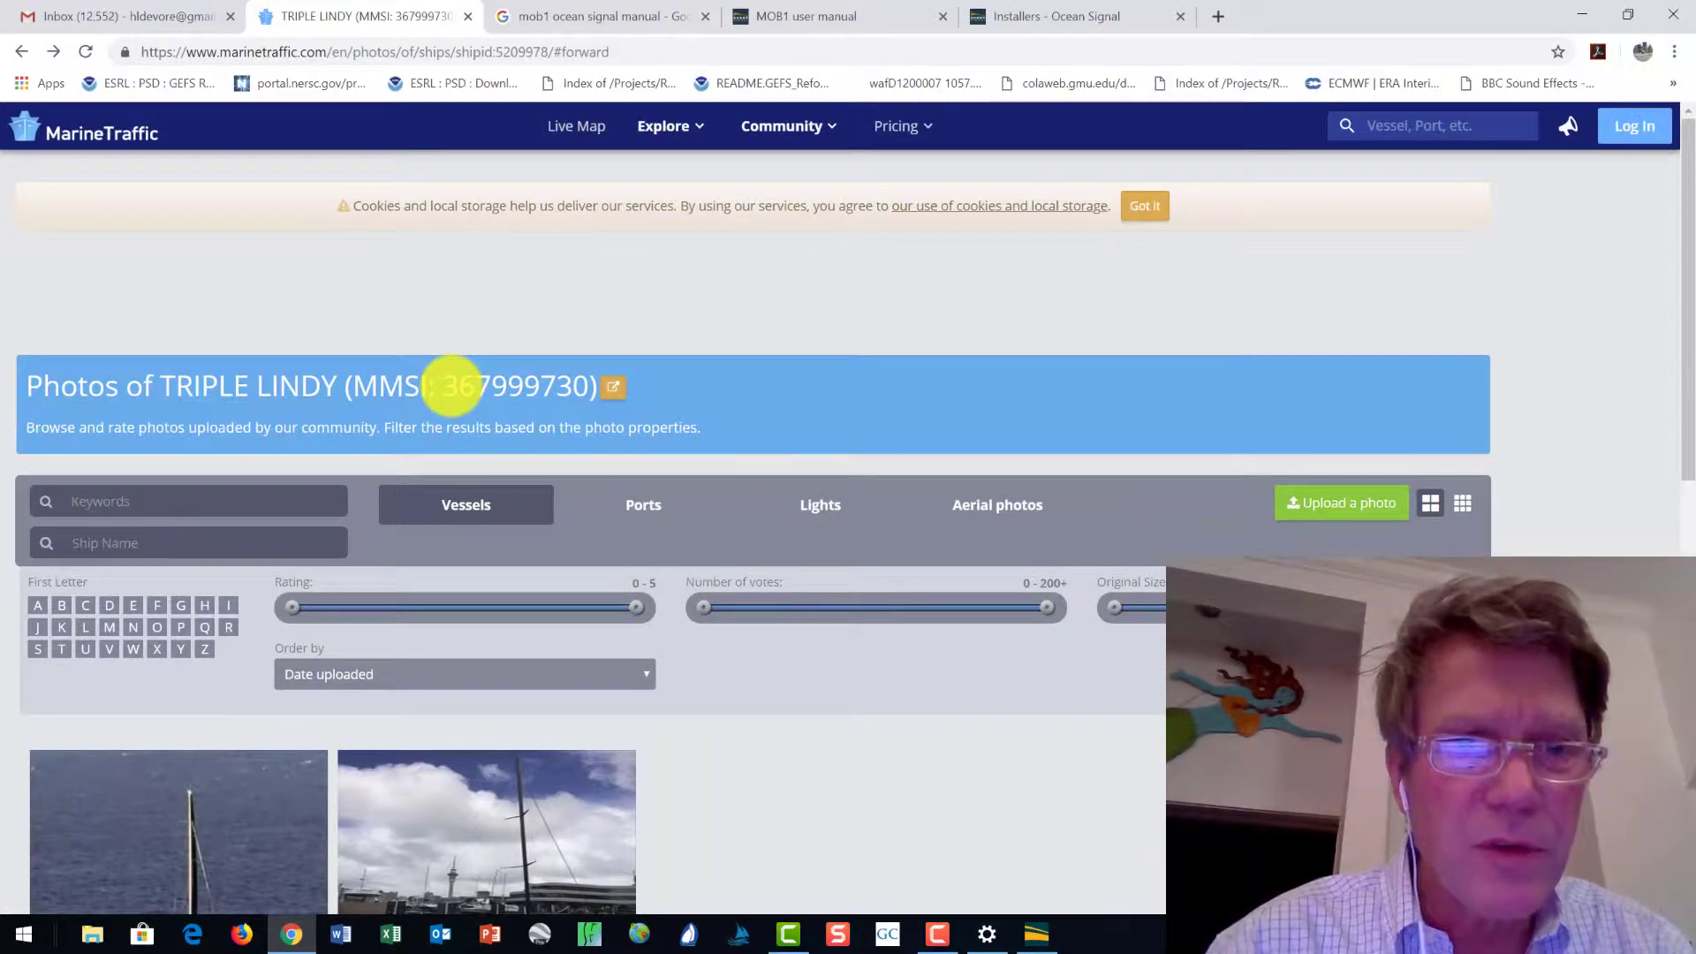
drag(451, 386, 575, 390)
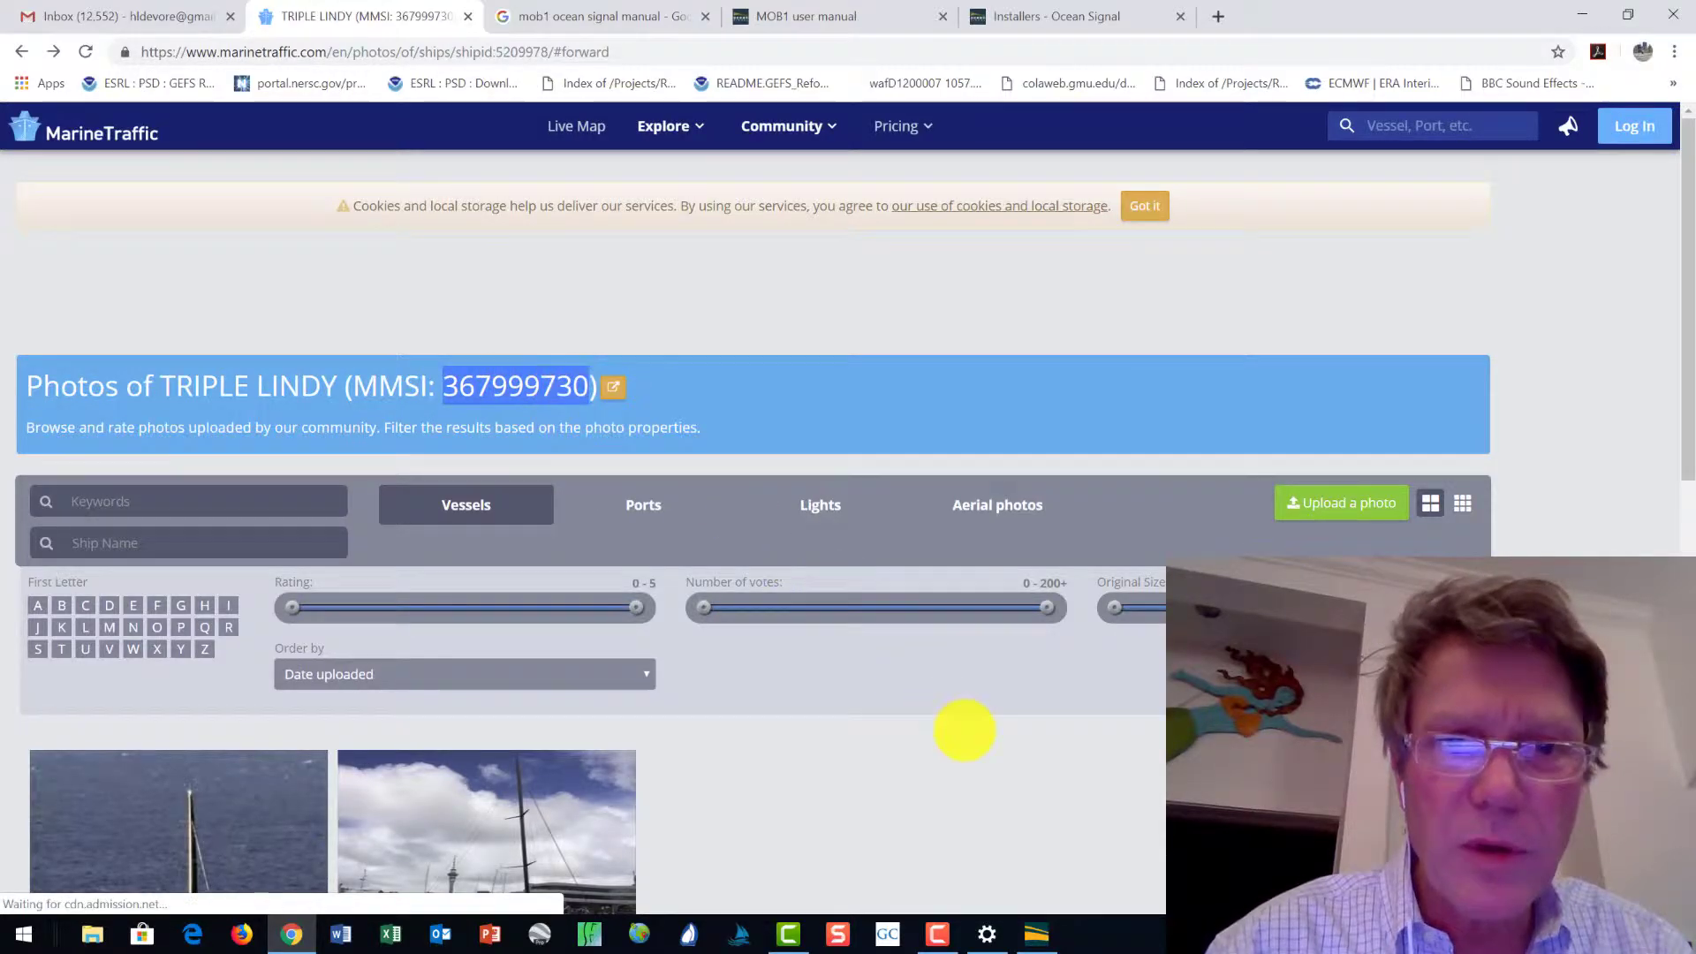
scroll(972, 711, down, 4)
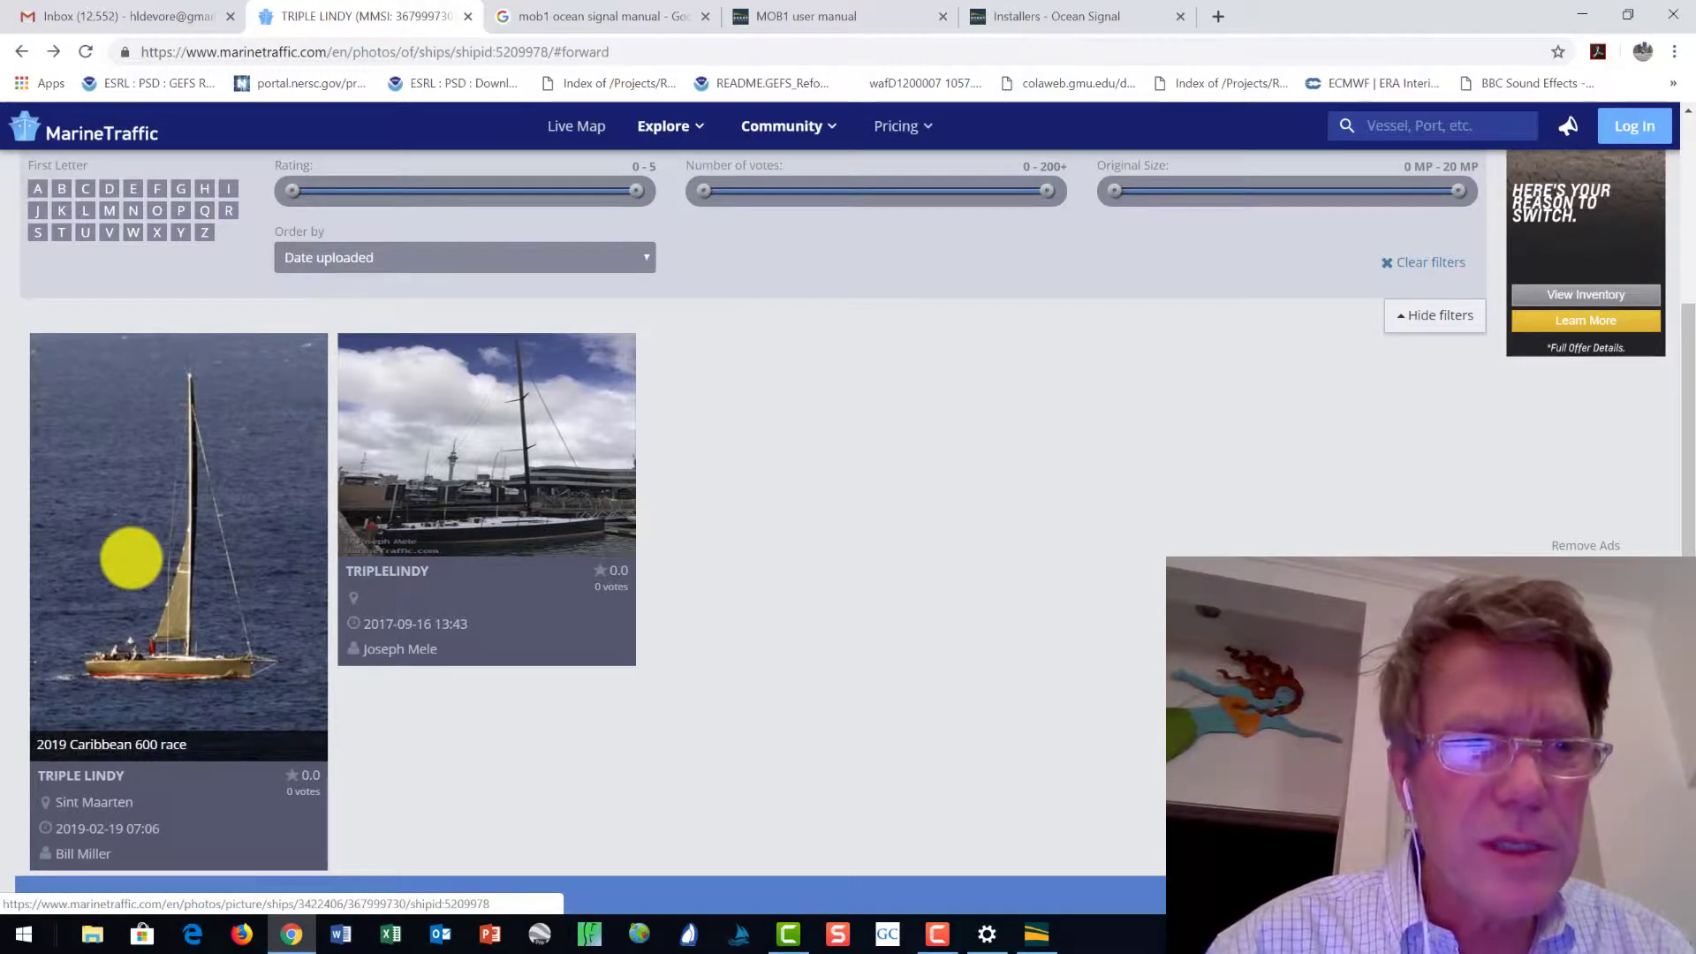
- View a full-size race photo and the vessel details, then return to the photo gallery
click(130, 559)
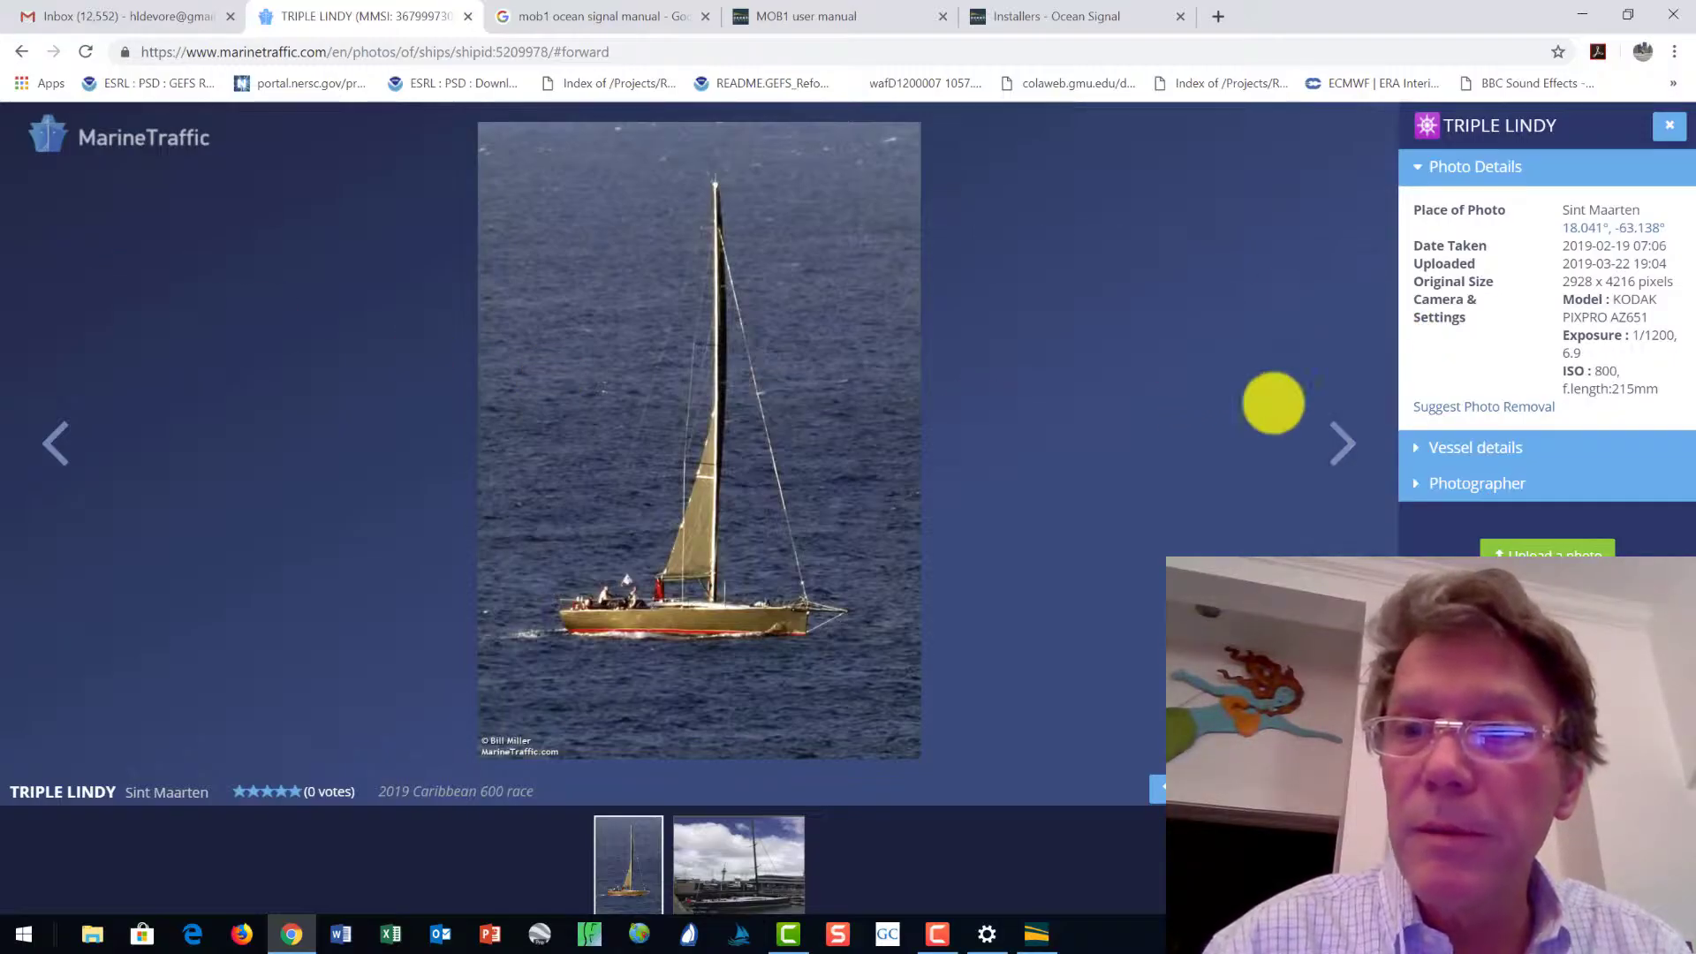
click(1438, 447)
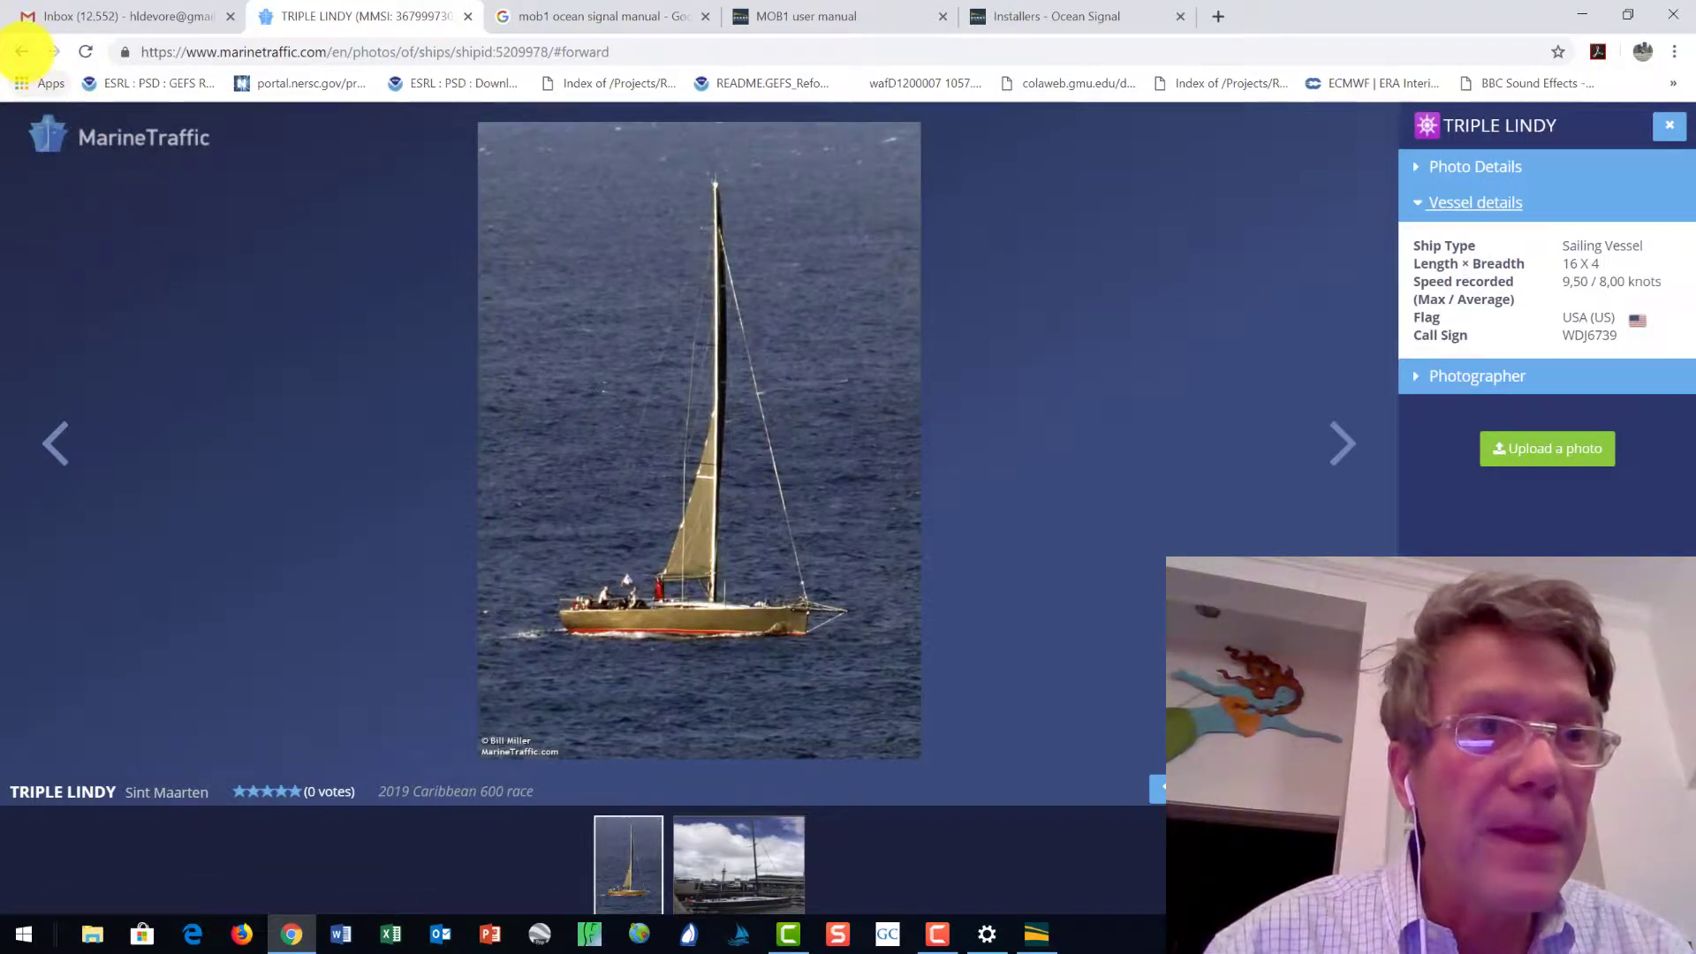
click(21, 50)
scroll(778, 687, down, 2)
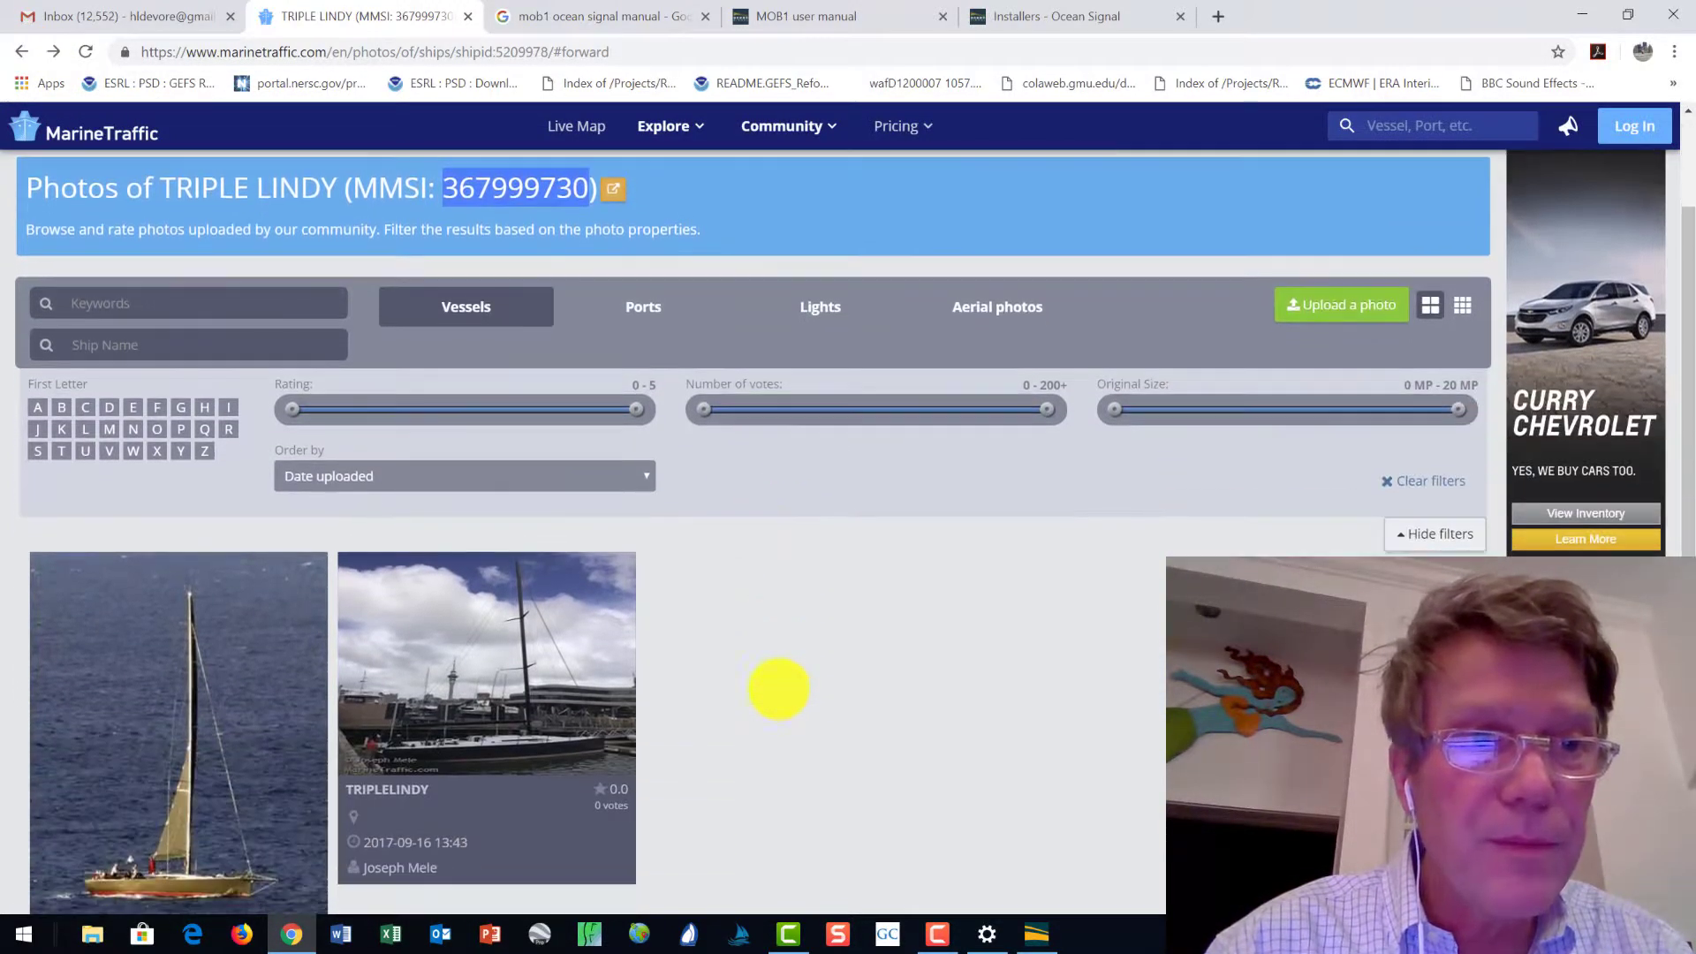
scroll(618, 421, down, 1)
scroll(747, 608, down, 2)
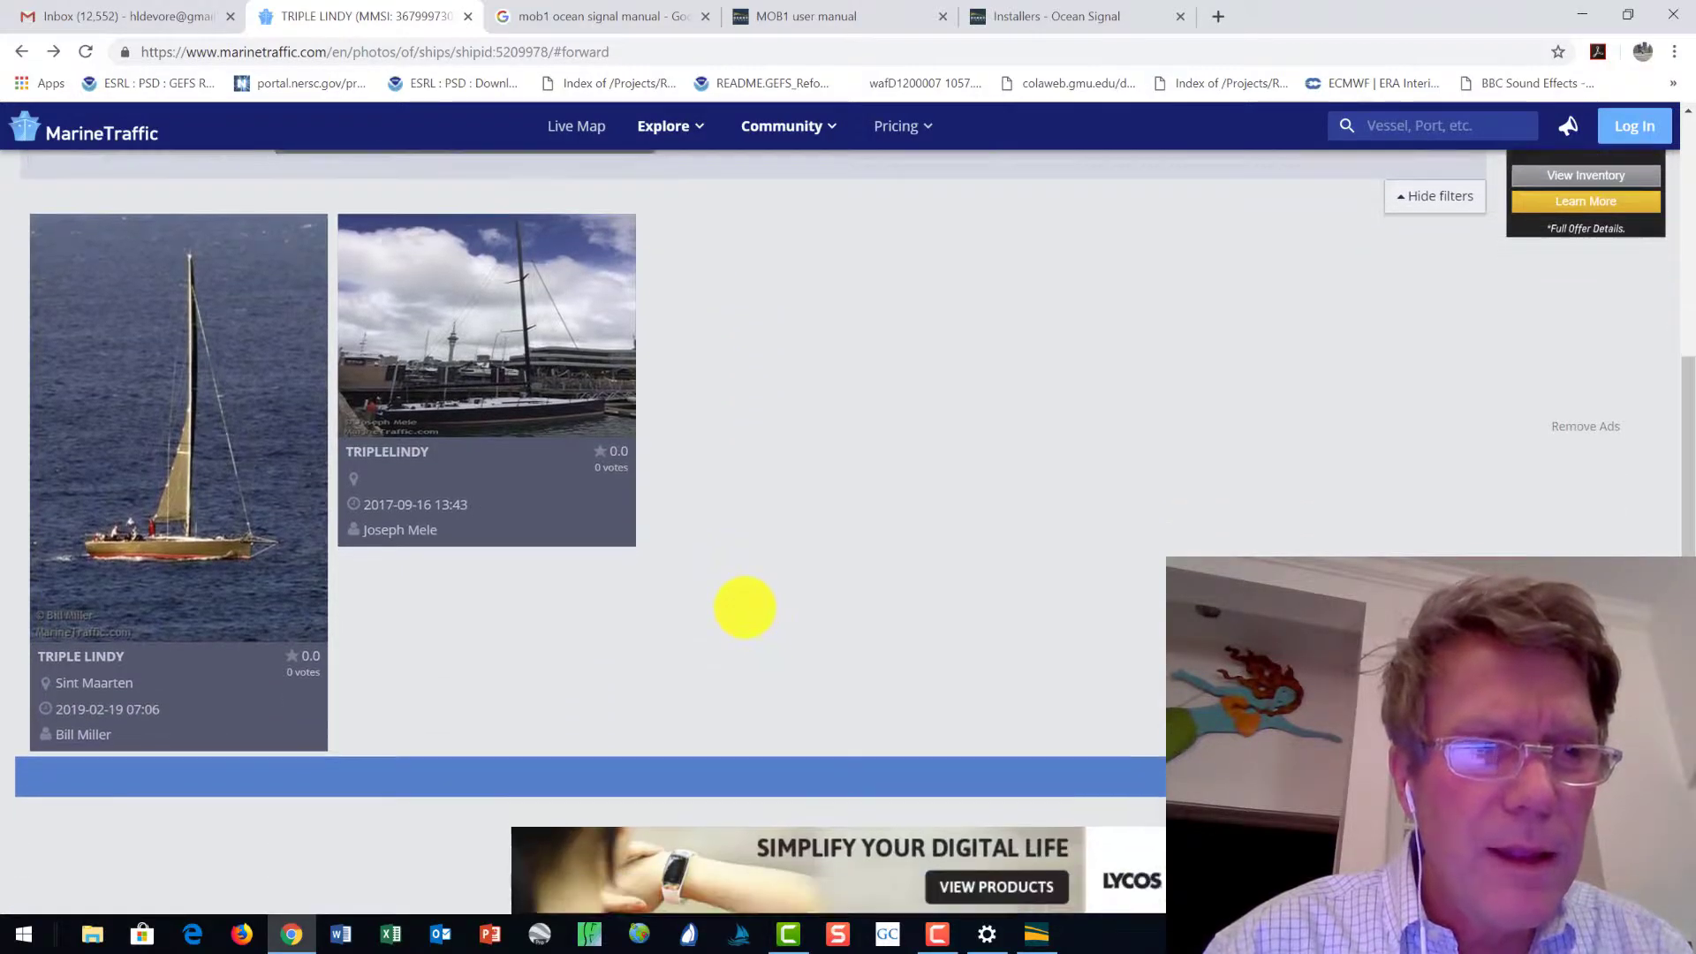
scroll(647, 579, down, 1)
scroll(742, 458, up, 7)
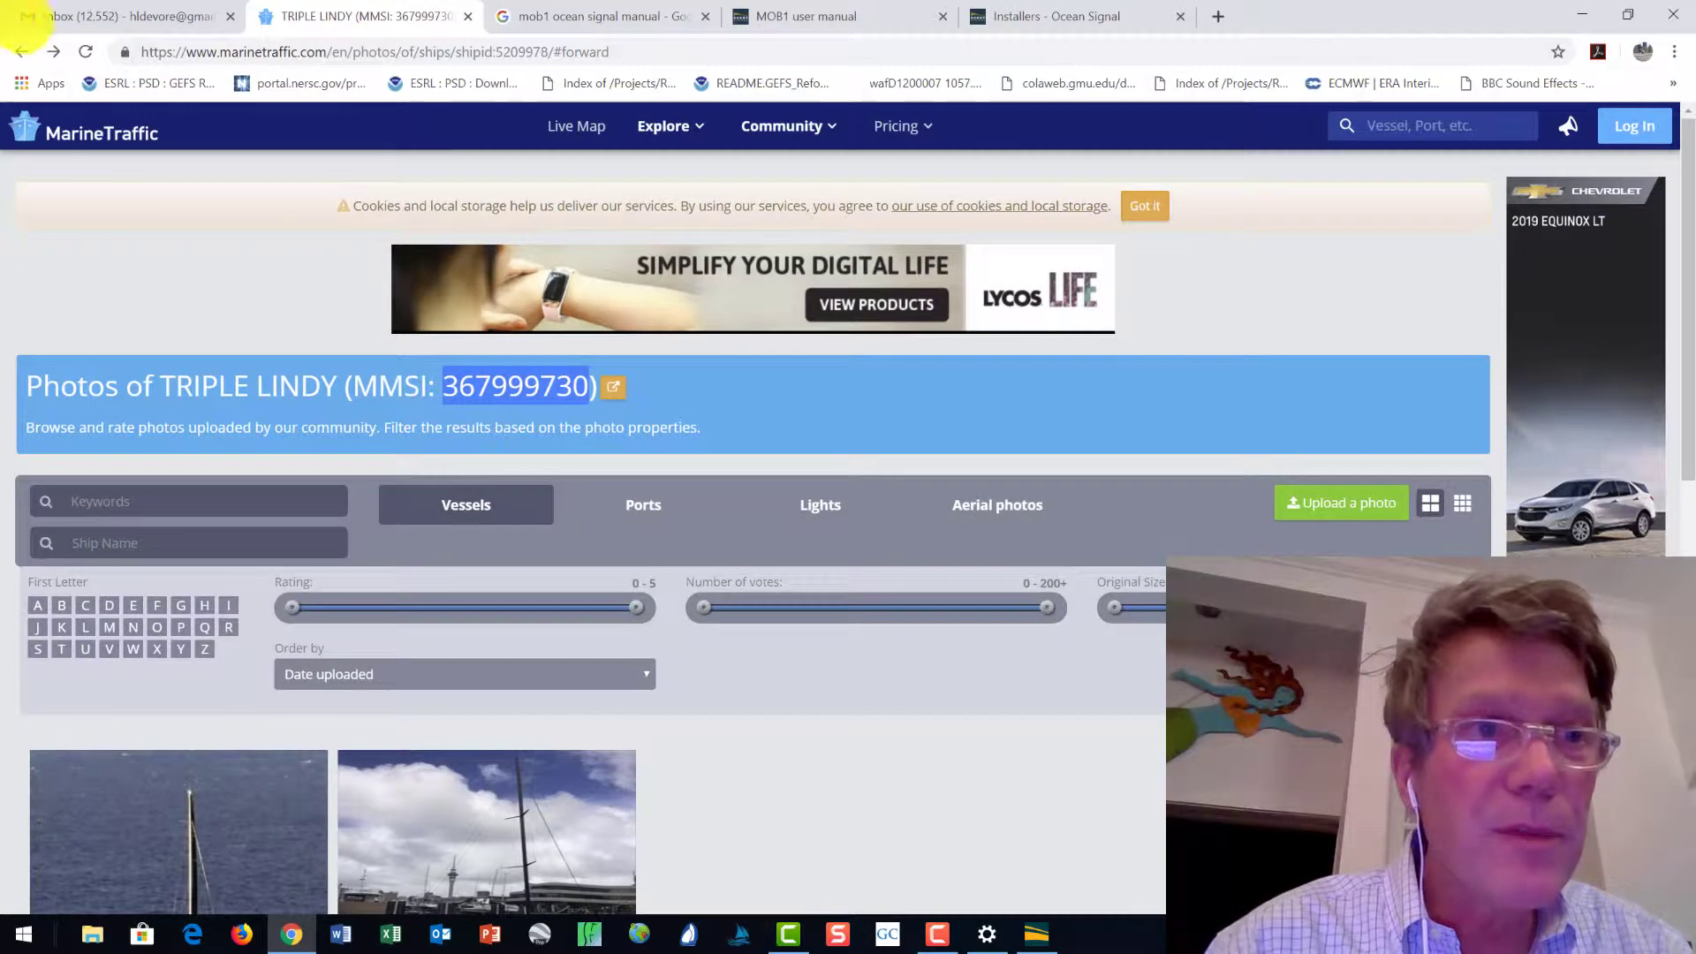
click(21, 51)
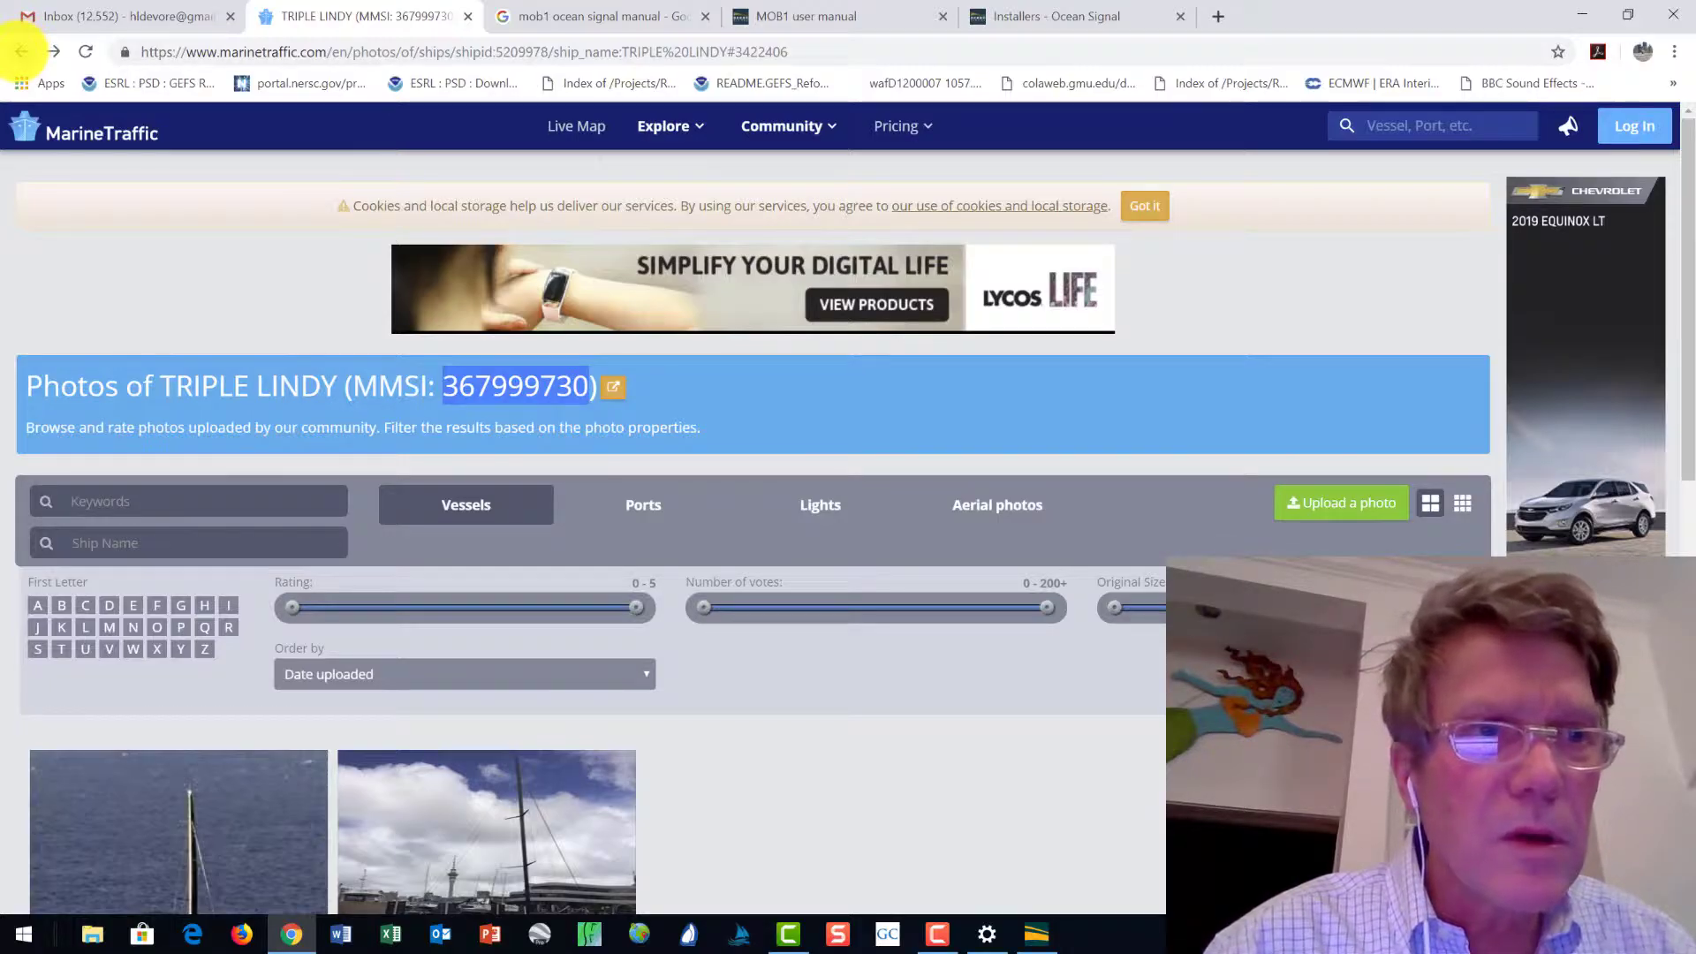
- Copy MMSI 367999730 from TRIPLE LINDY's MarineTraffic details page and return to the manual
click(21, 50)
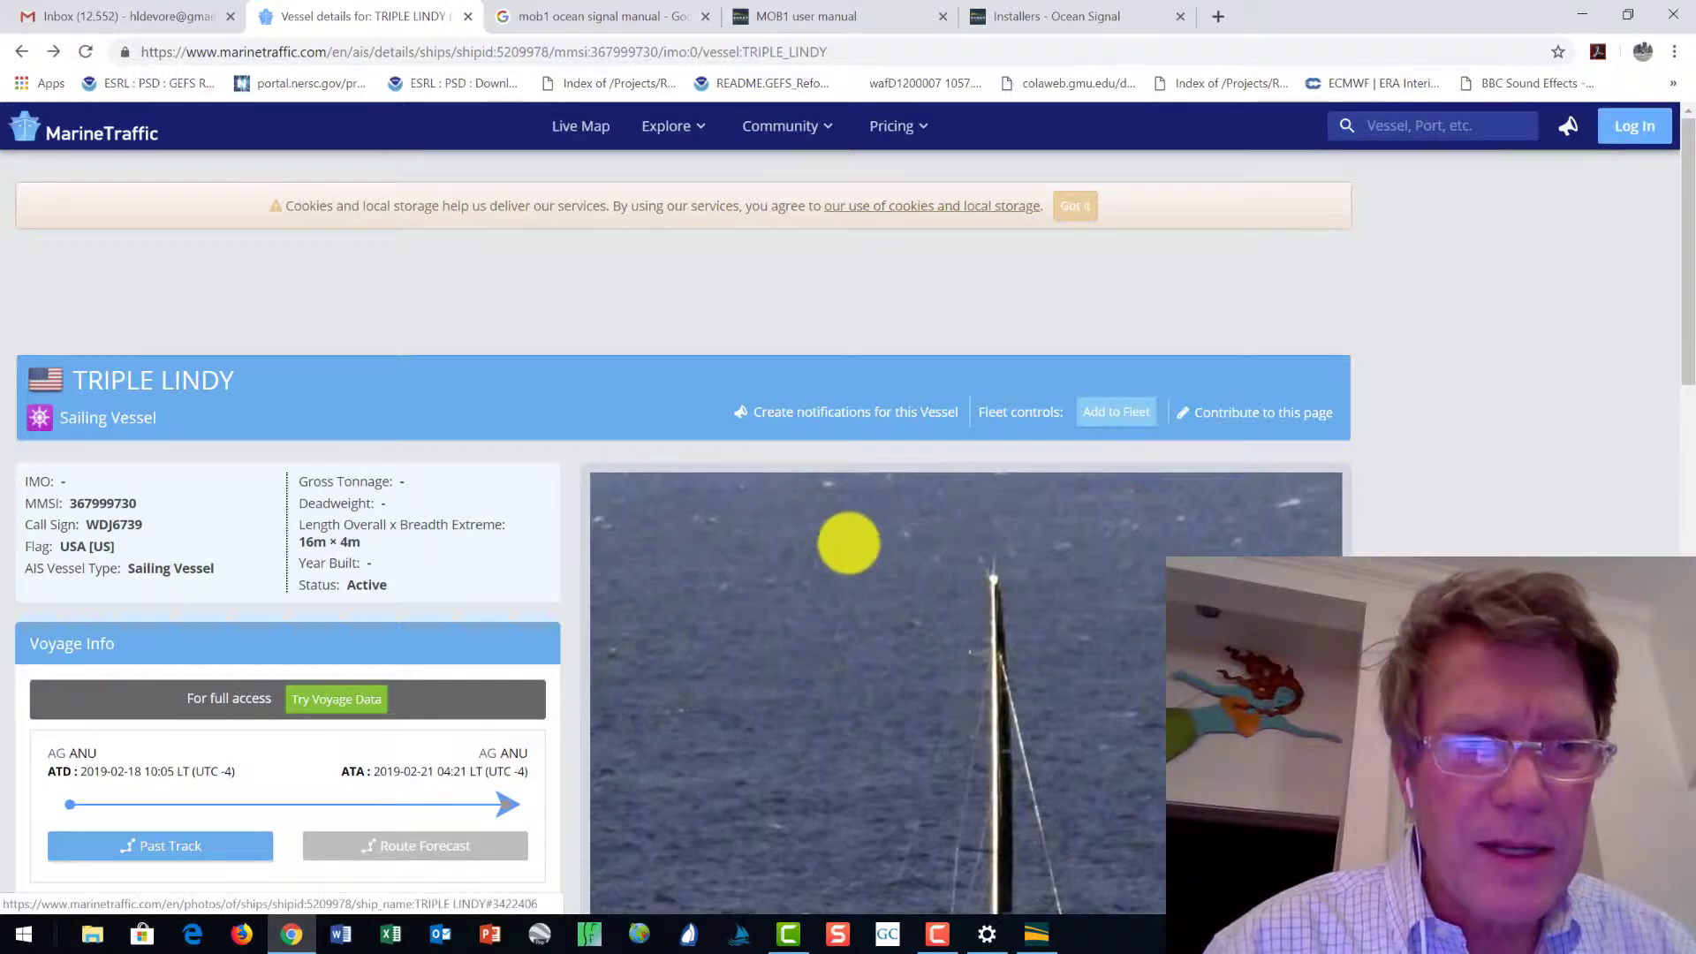
scroll(1401, 537, down, 5)
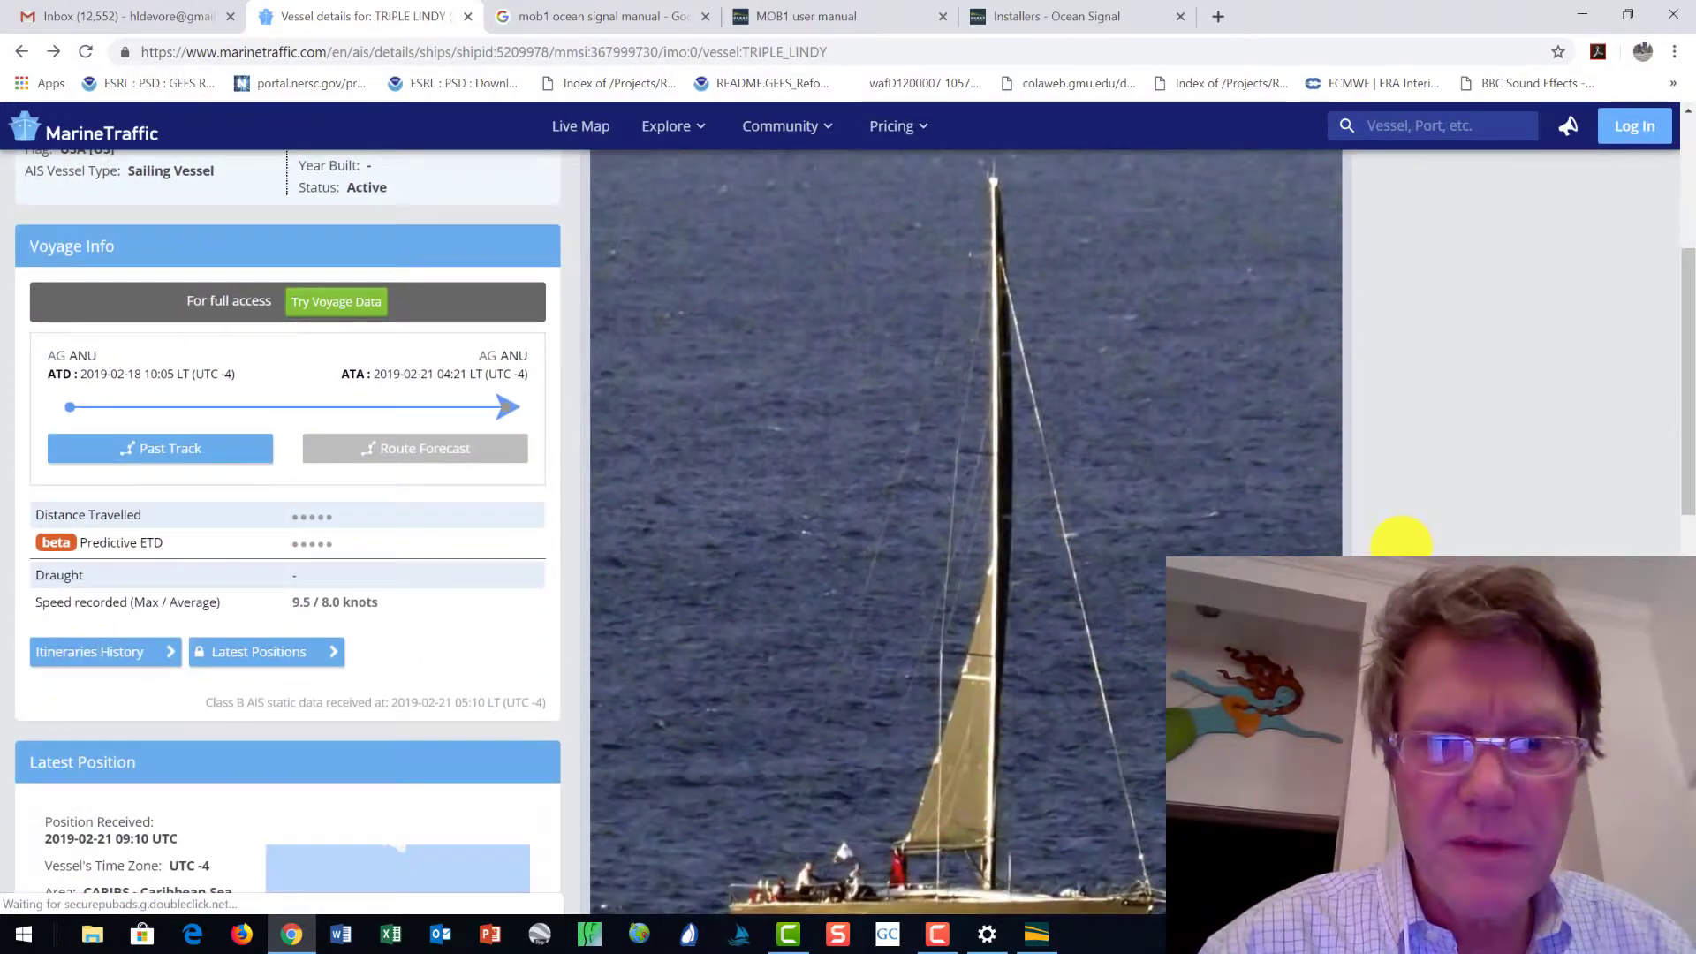
scroll(1401, 537, down, 2)
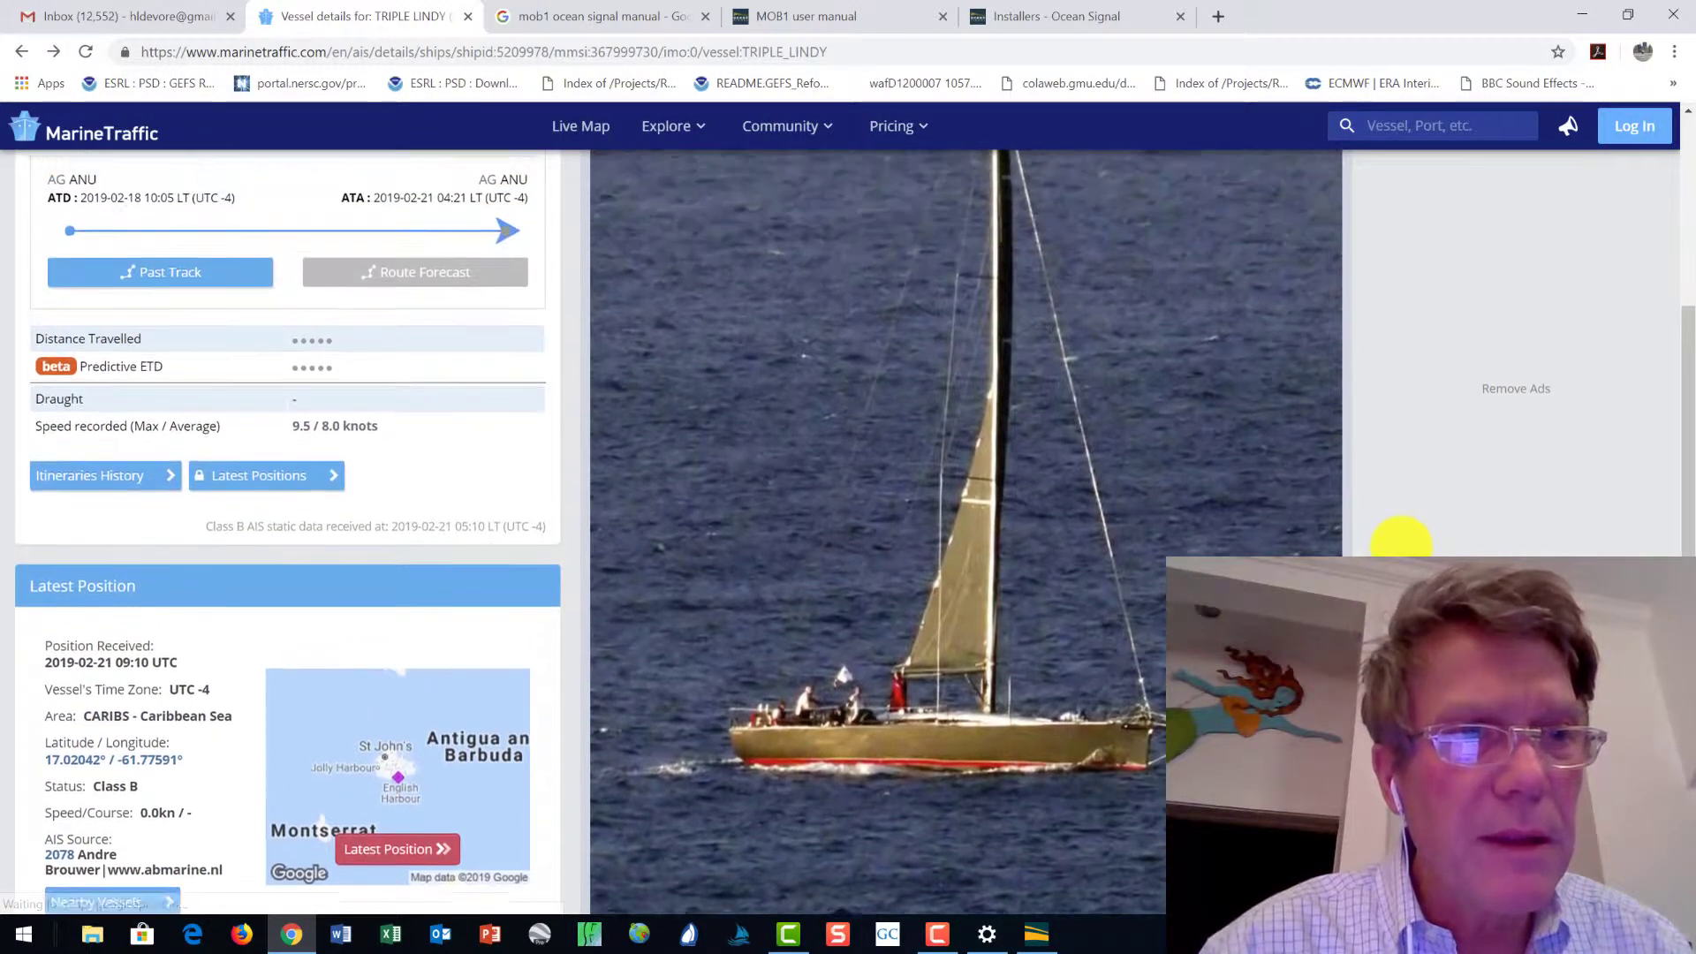
scroll(1401, 537, up, 3)
scroll(1237, 532, up, 2)
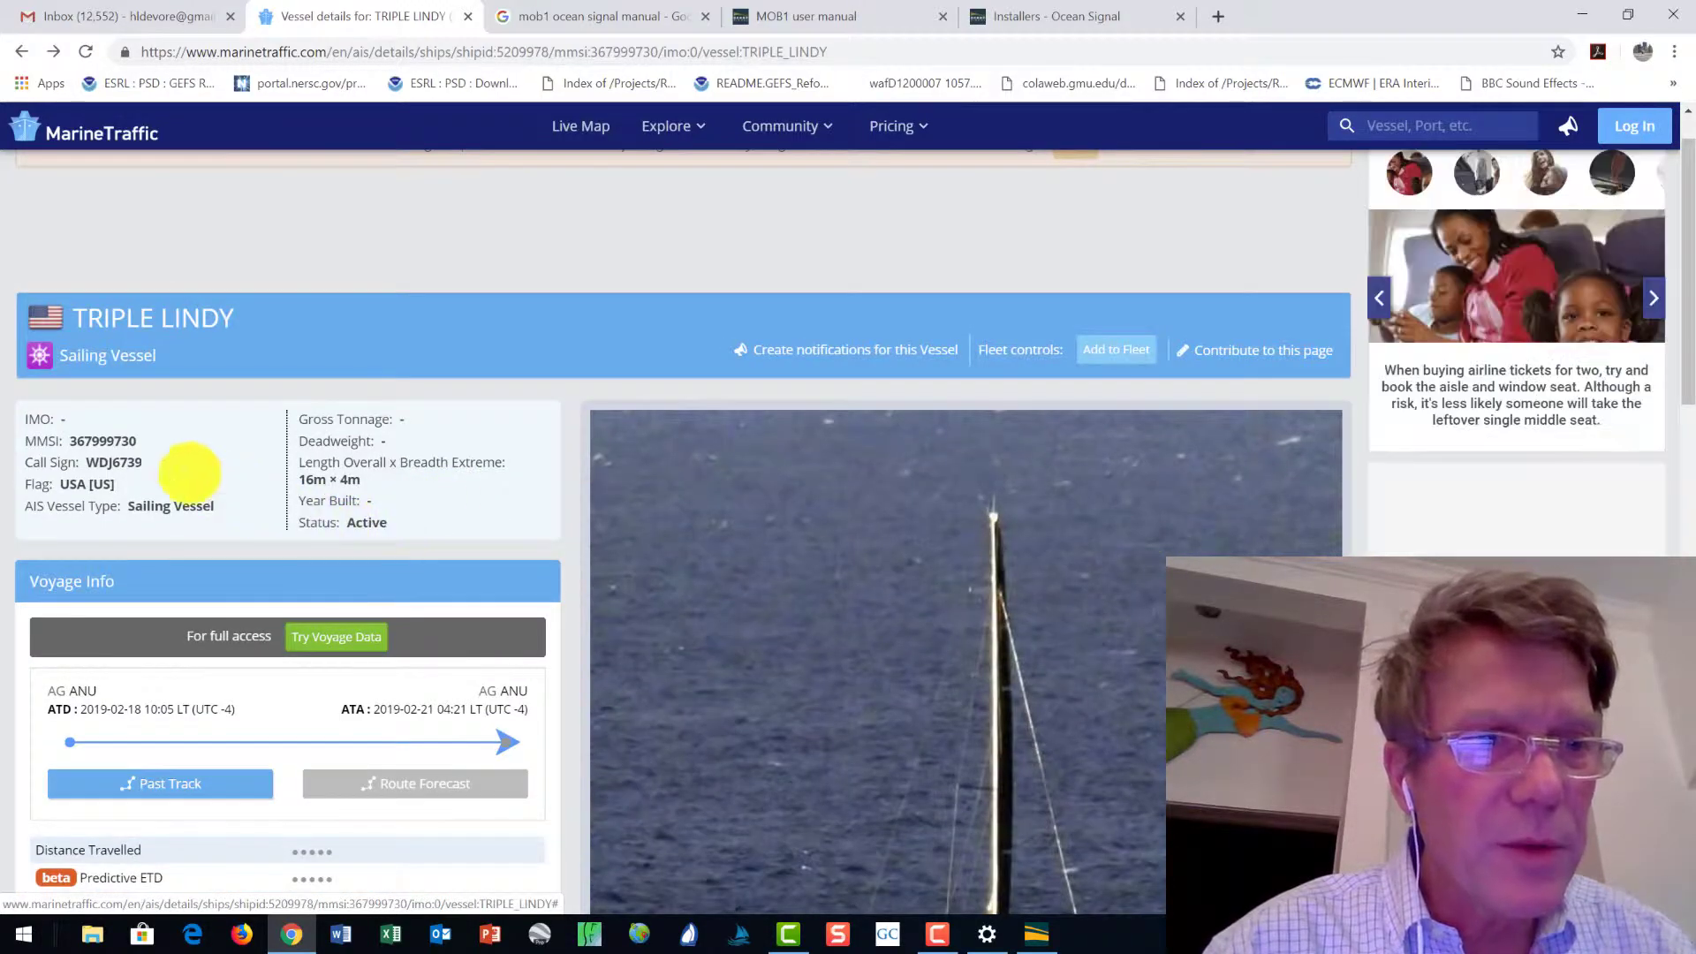
drag(69, 441, 130, 435)
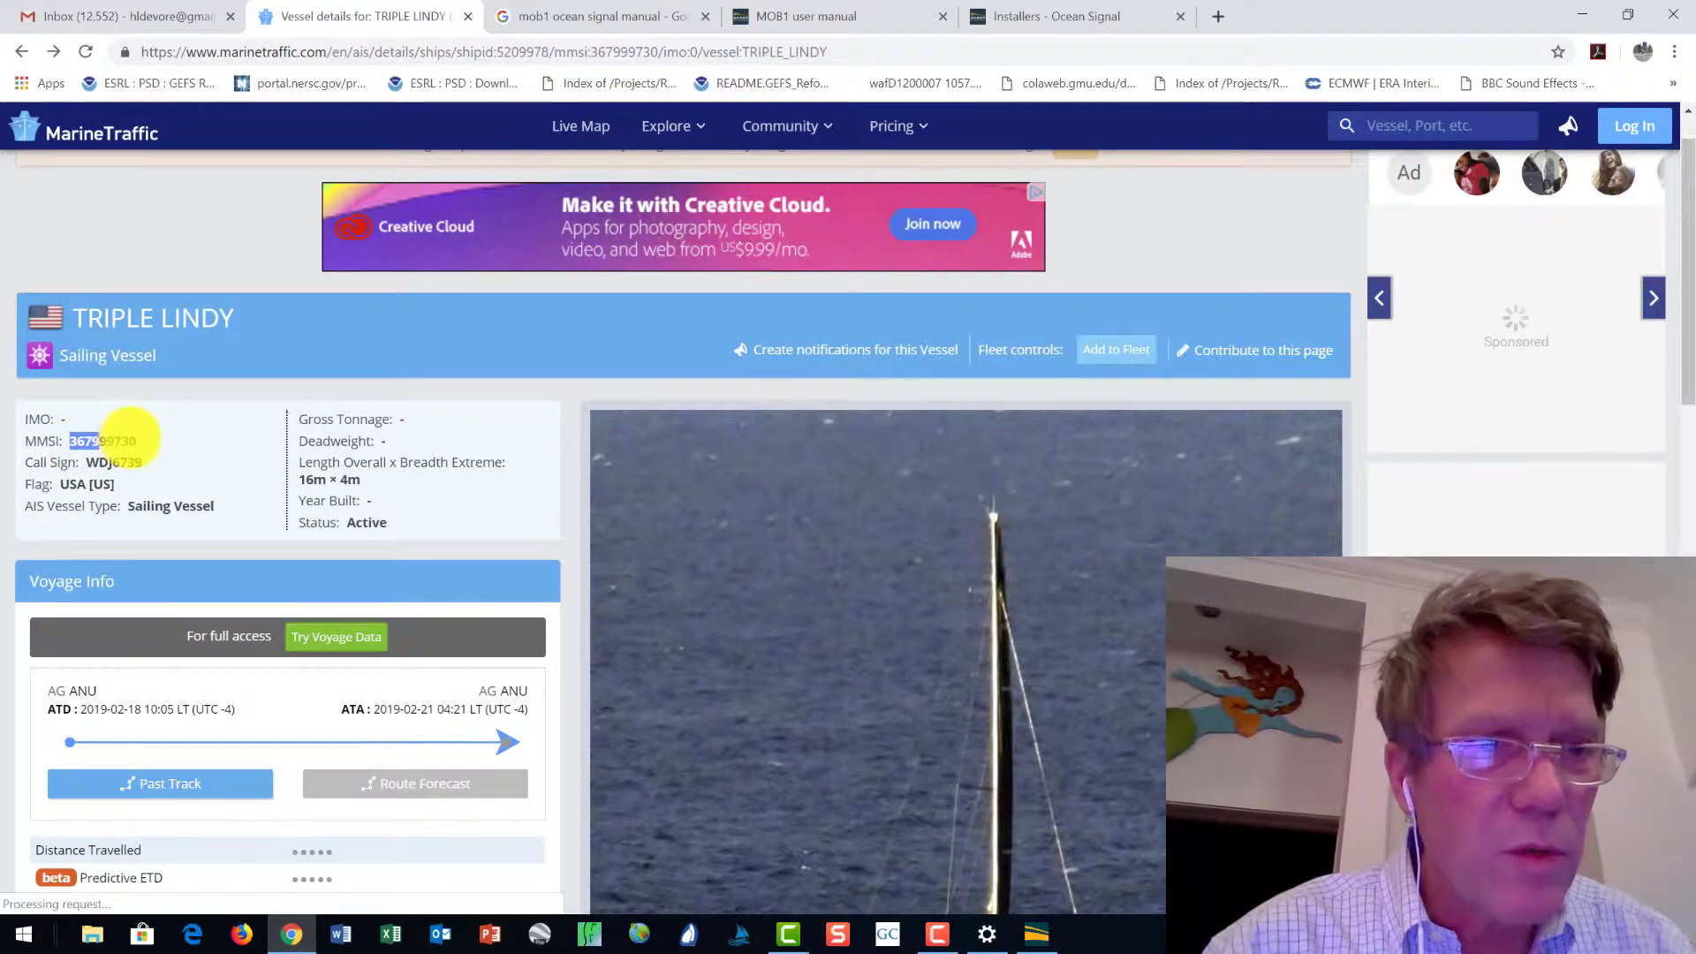
right_click(134, 441)
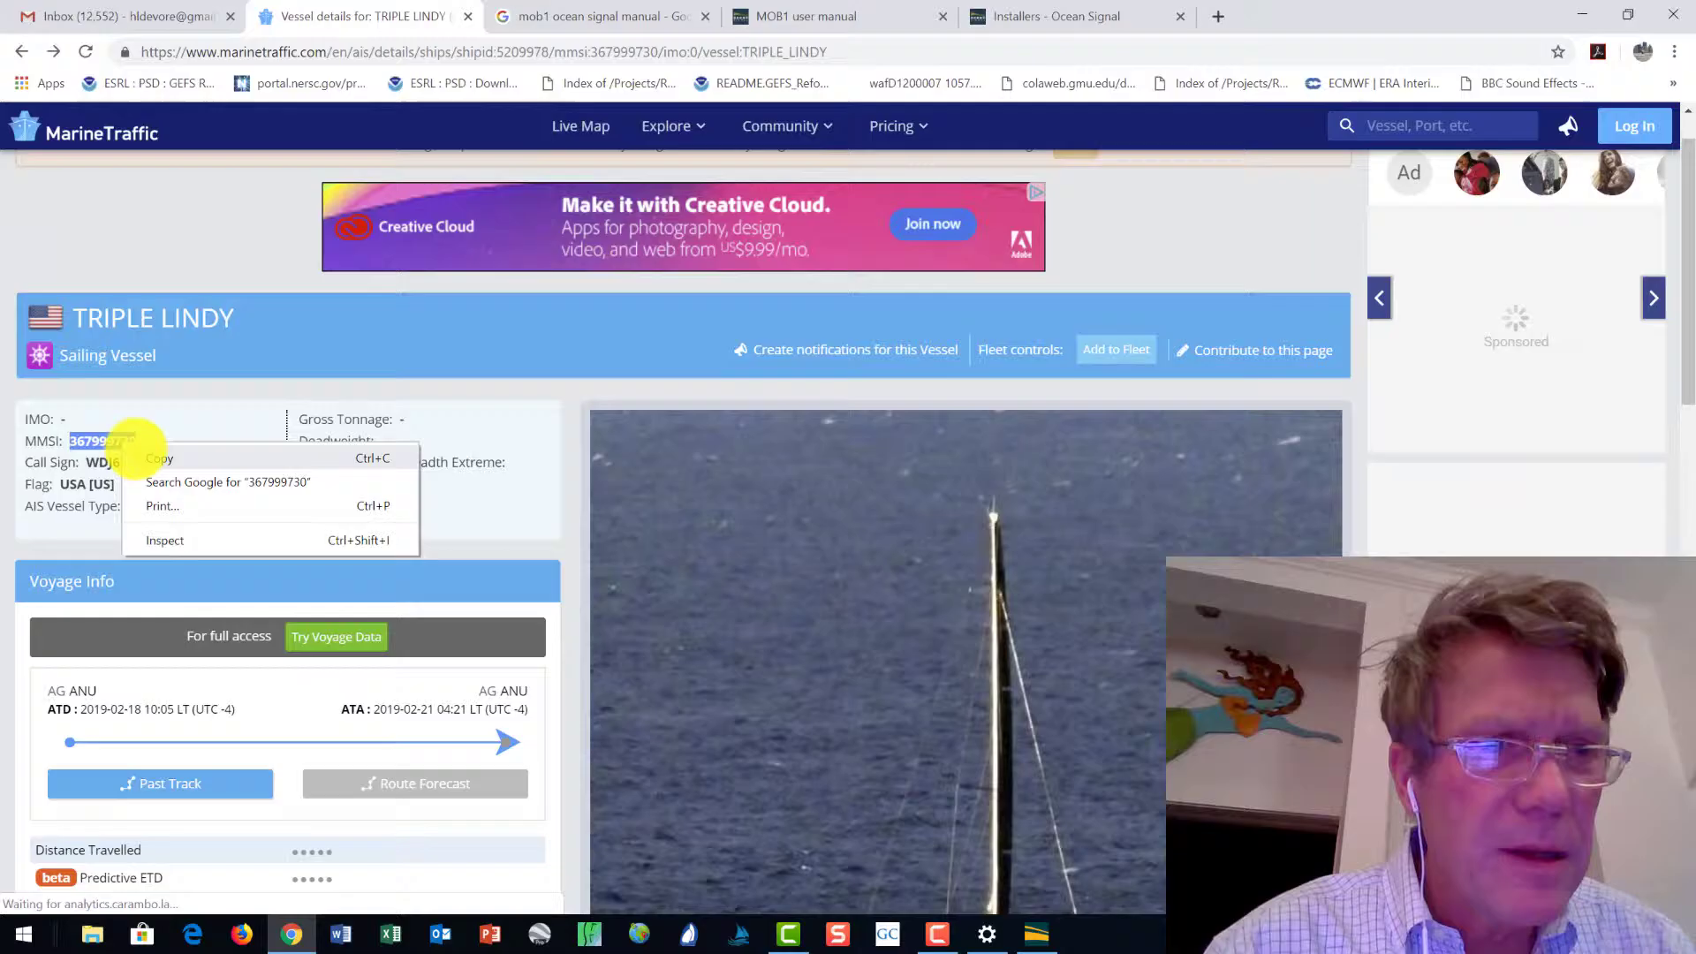
click(152, 458)
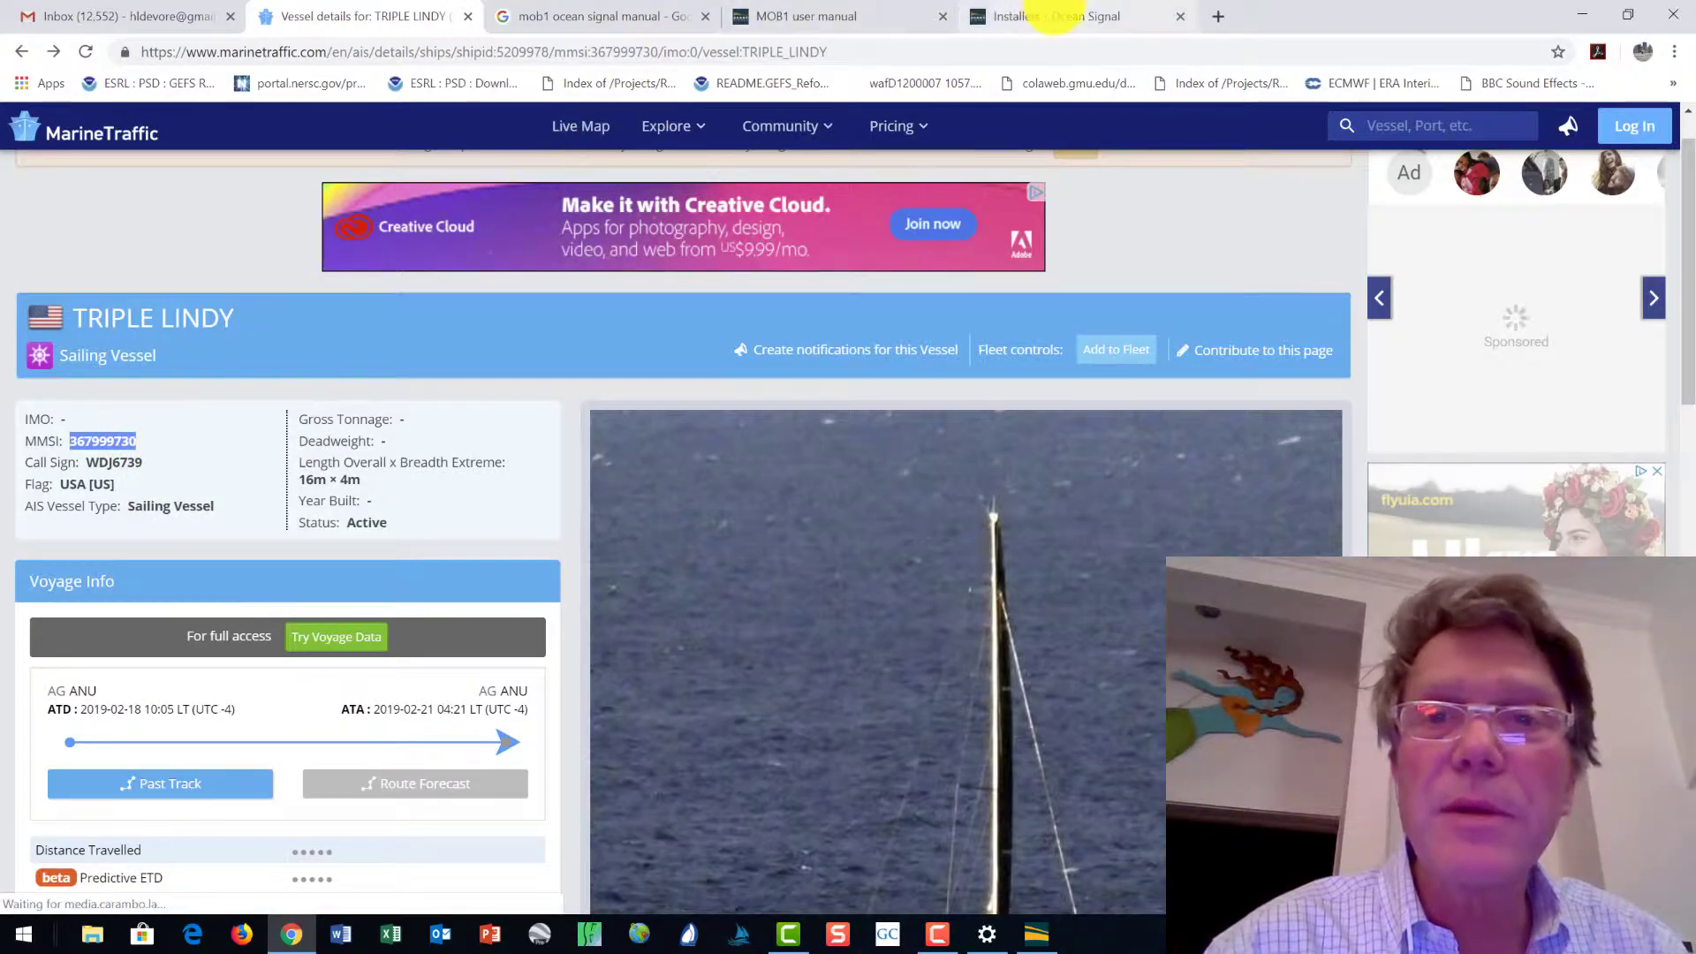
click(1056, 16)
click(851, 18)
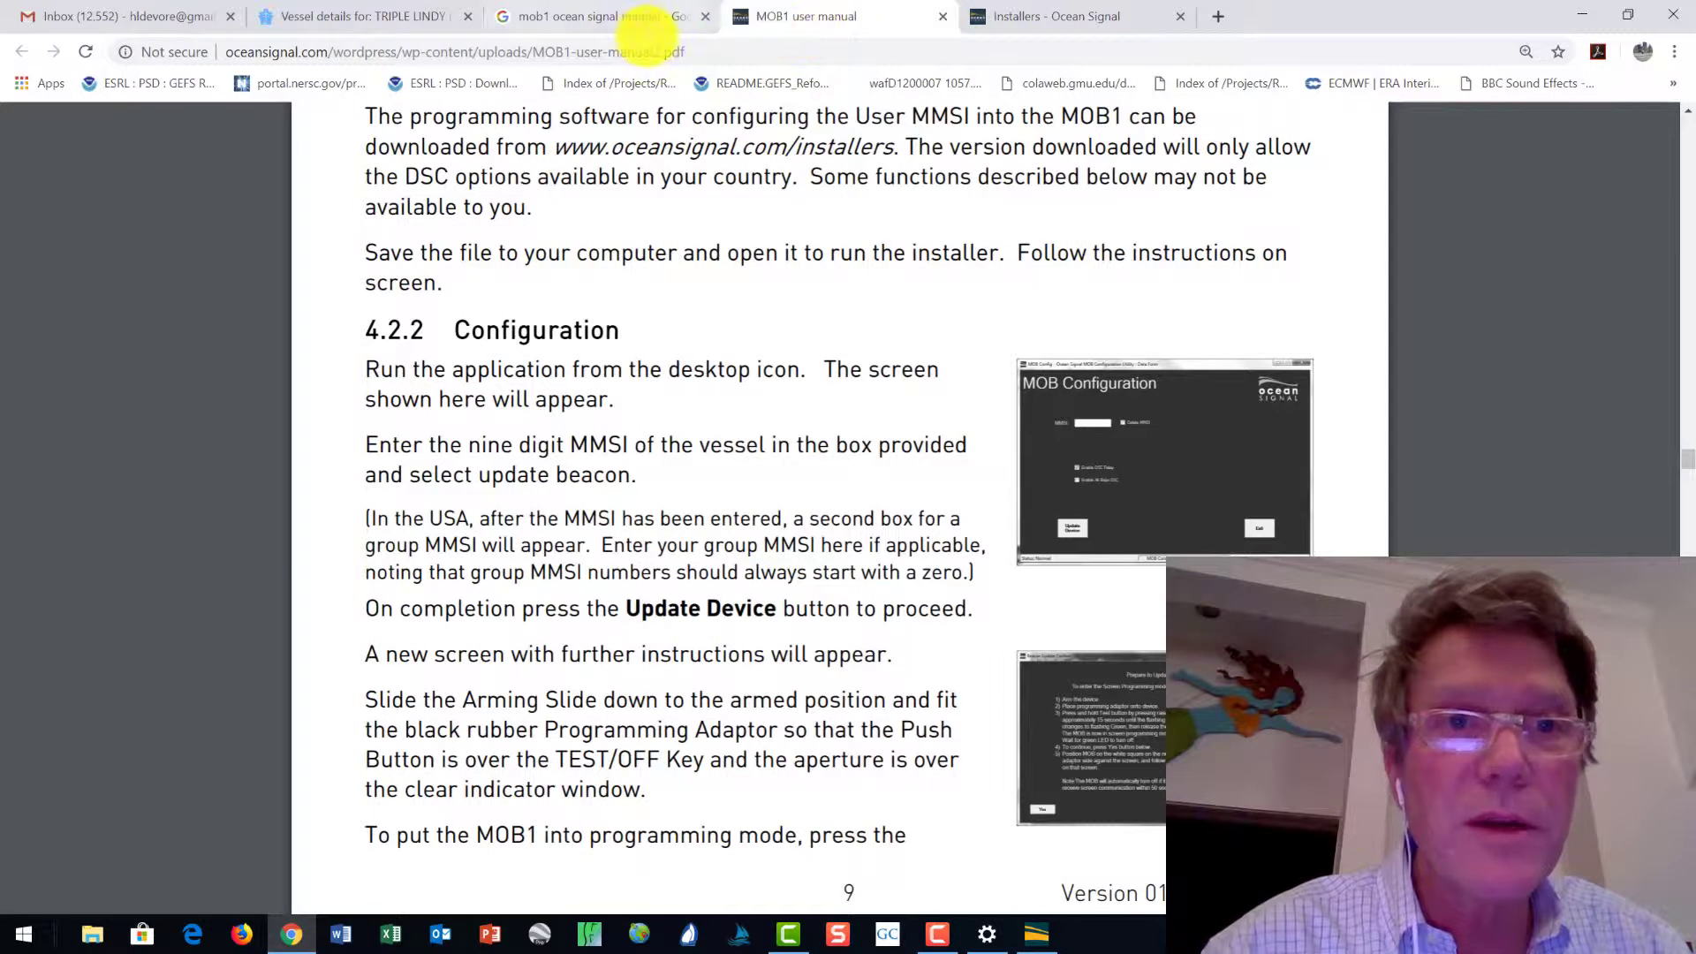
key(alt+Tab)
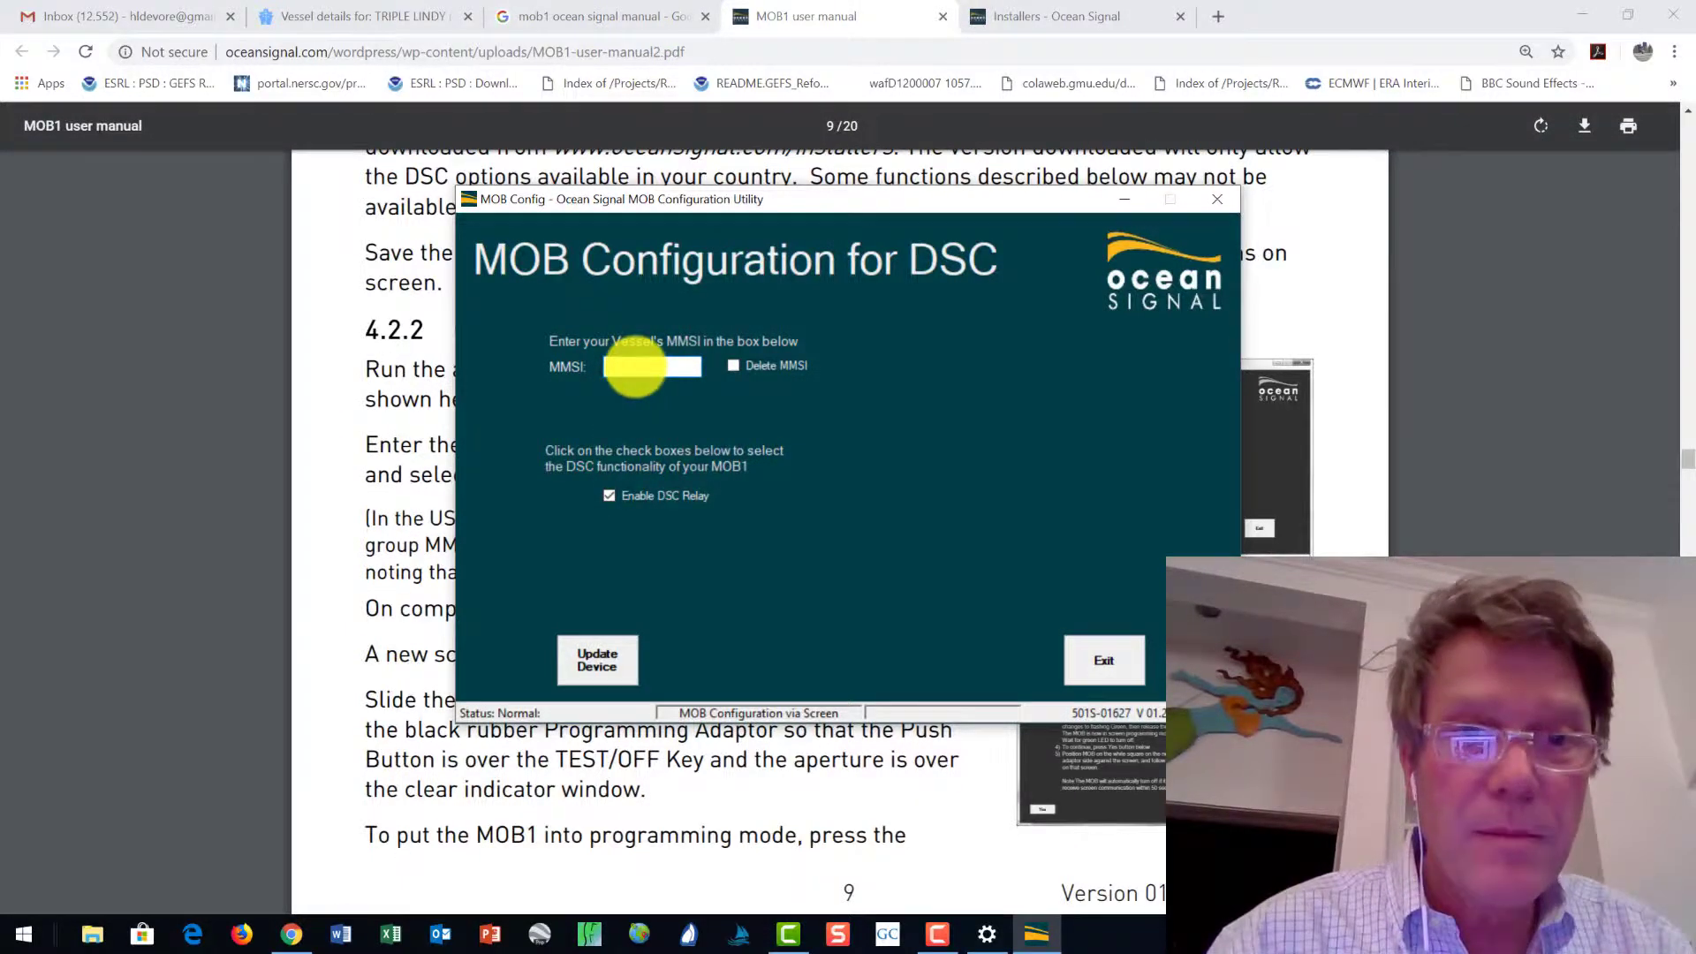
click(634, 366)
key(ctrl+v)
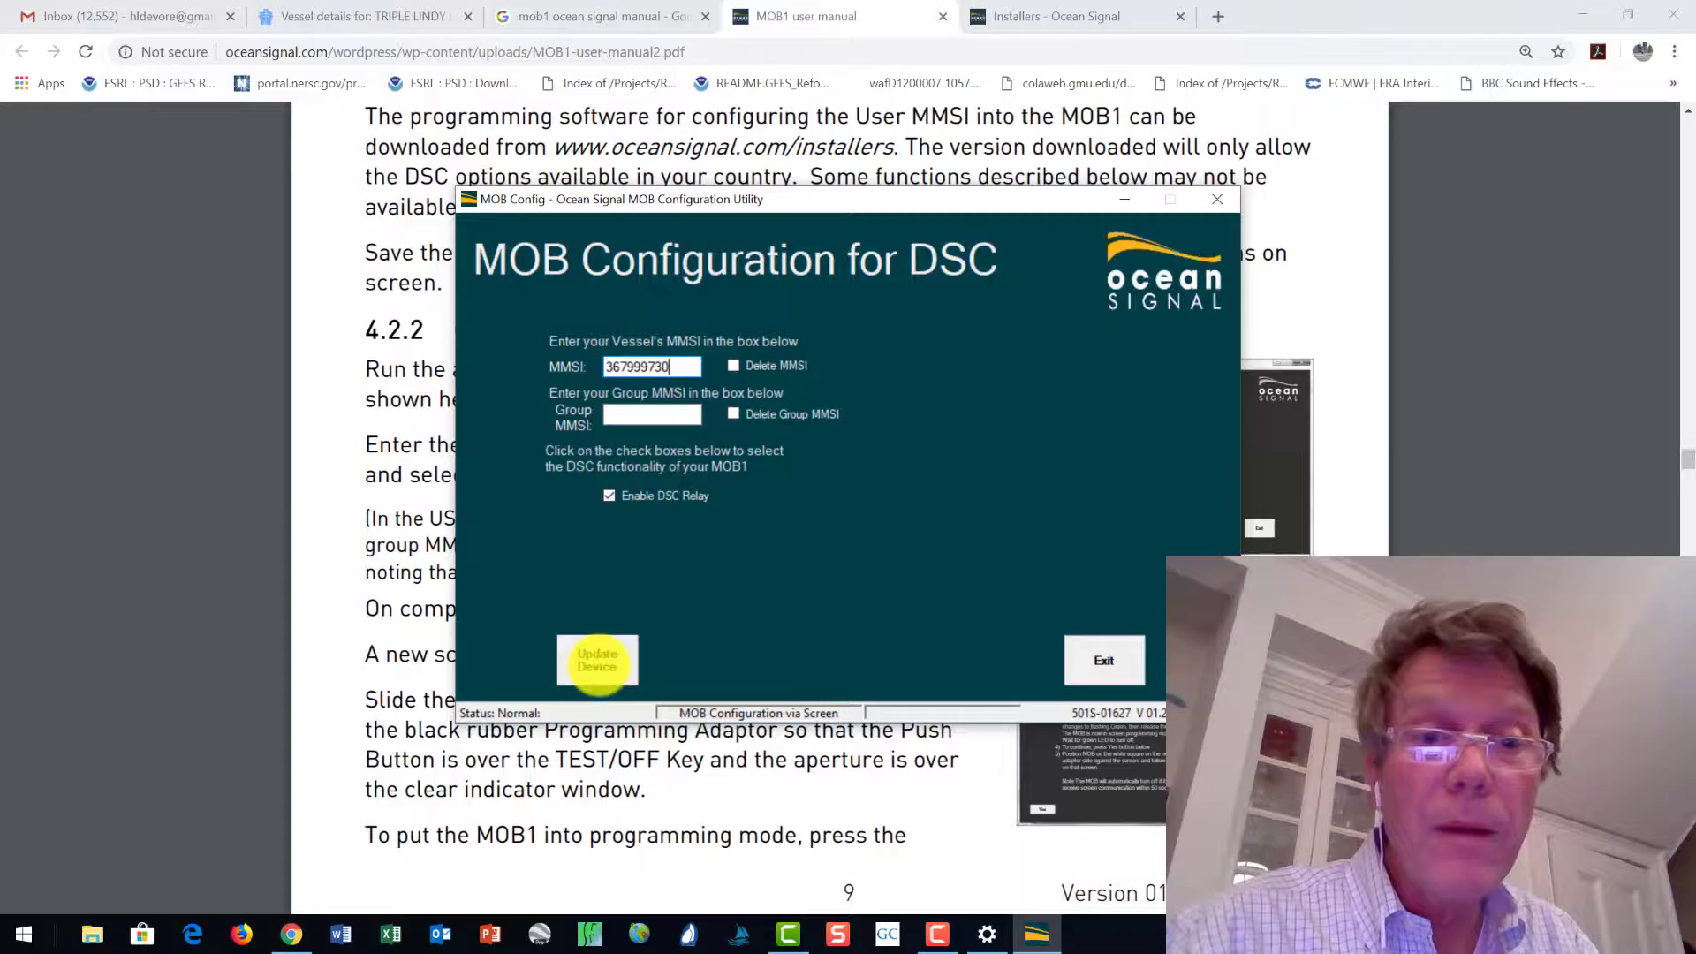
- Send the MMSI to the beacon with Update Device and confirm the MOB1 is in programming mode
click(598, 666)
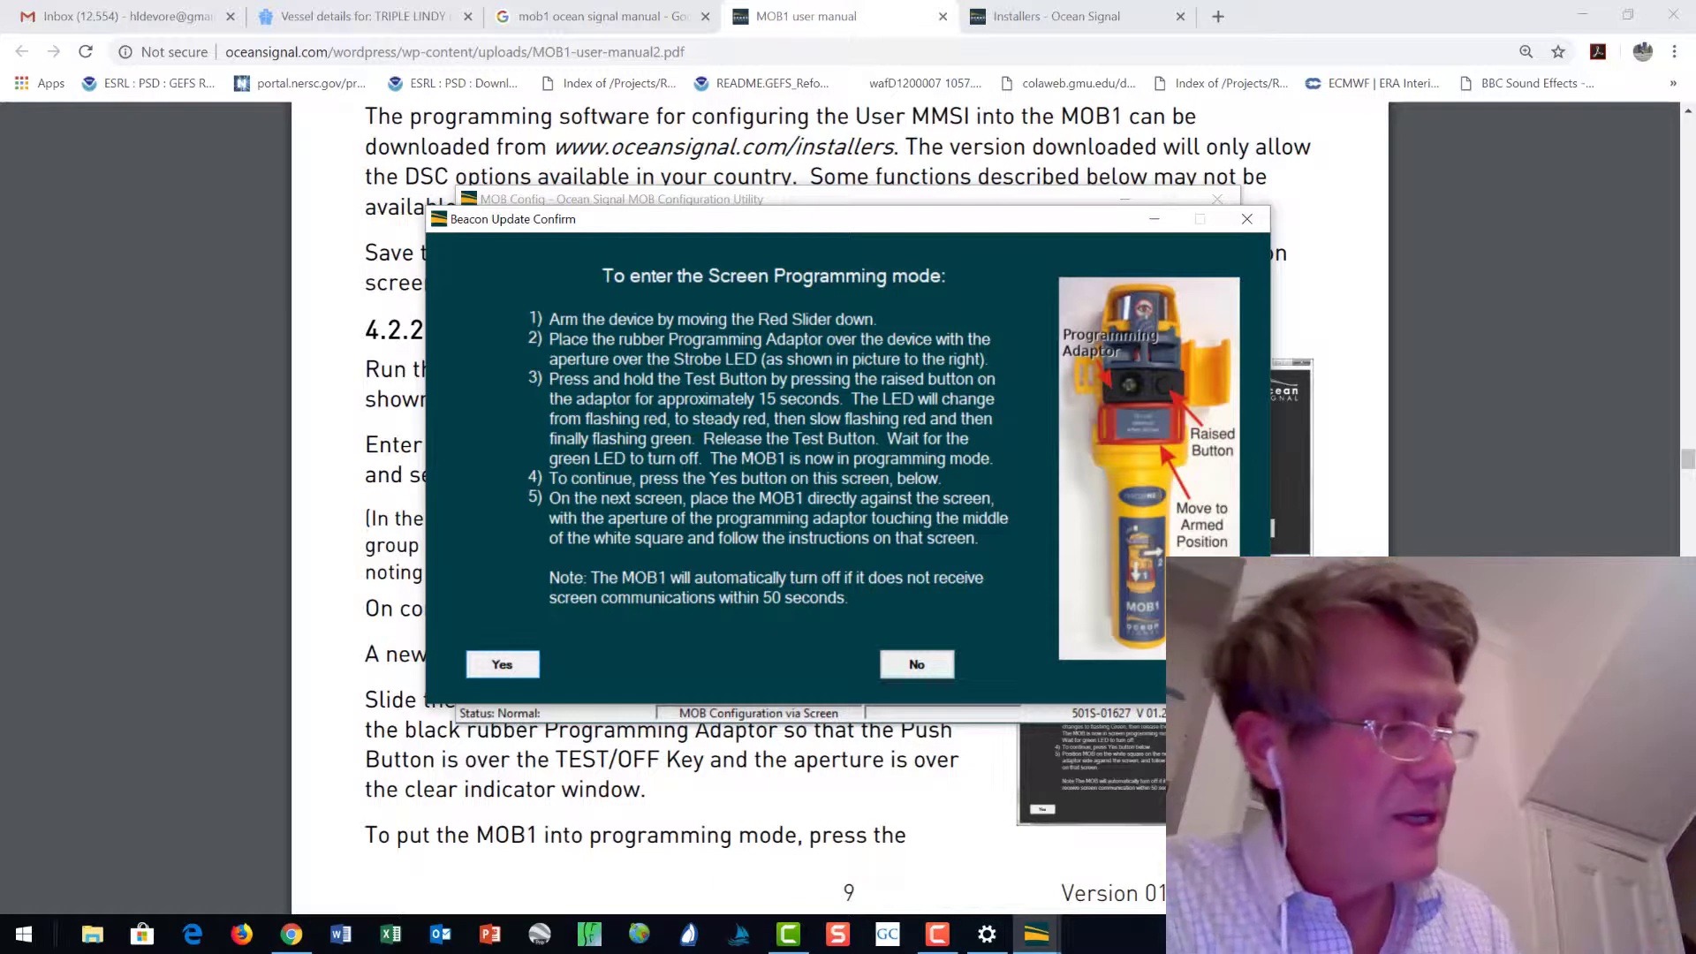
click(512, 664)
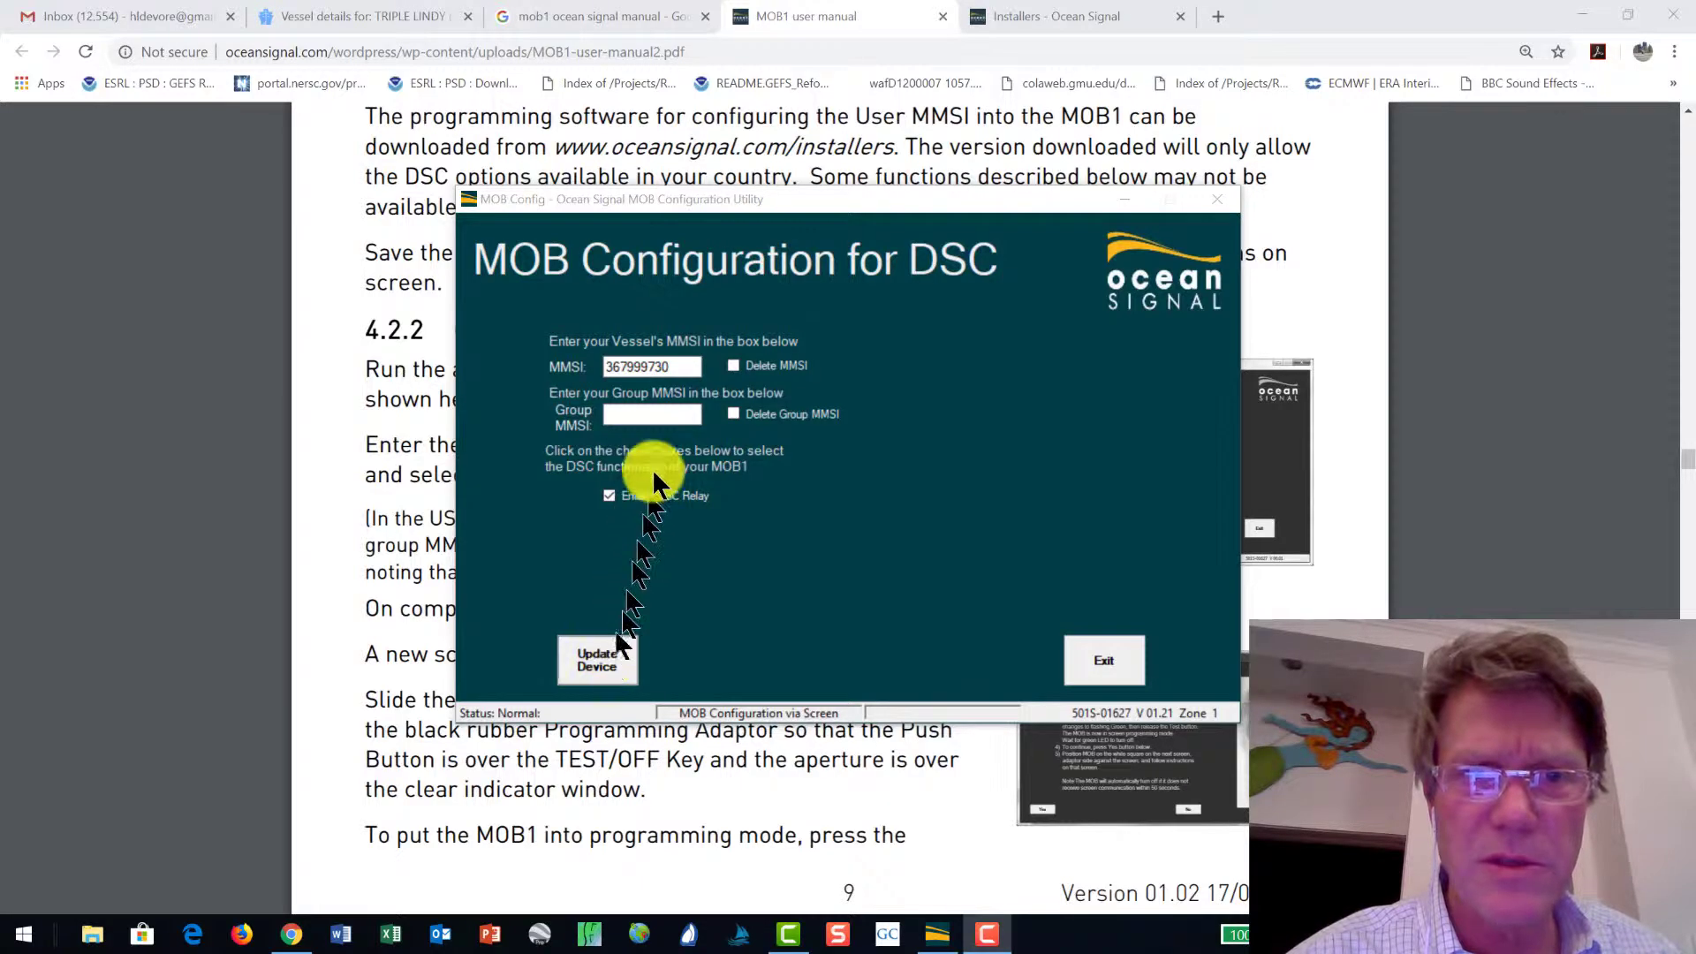
- Run Update Device again and confirm to bring up the full-screen programming screen
drag(643, 367, 675, 369)
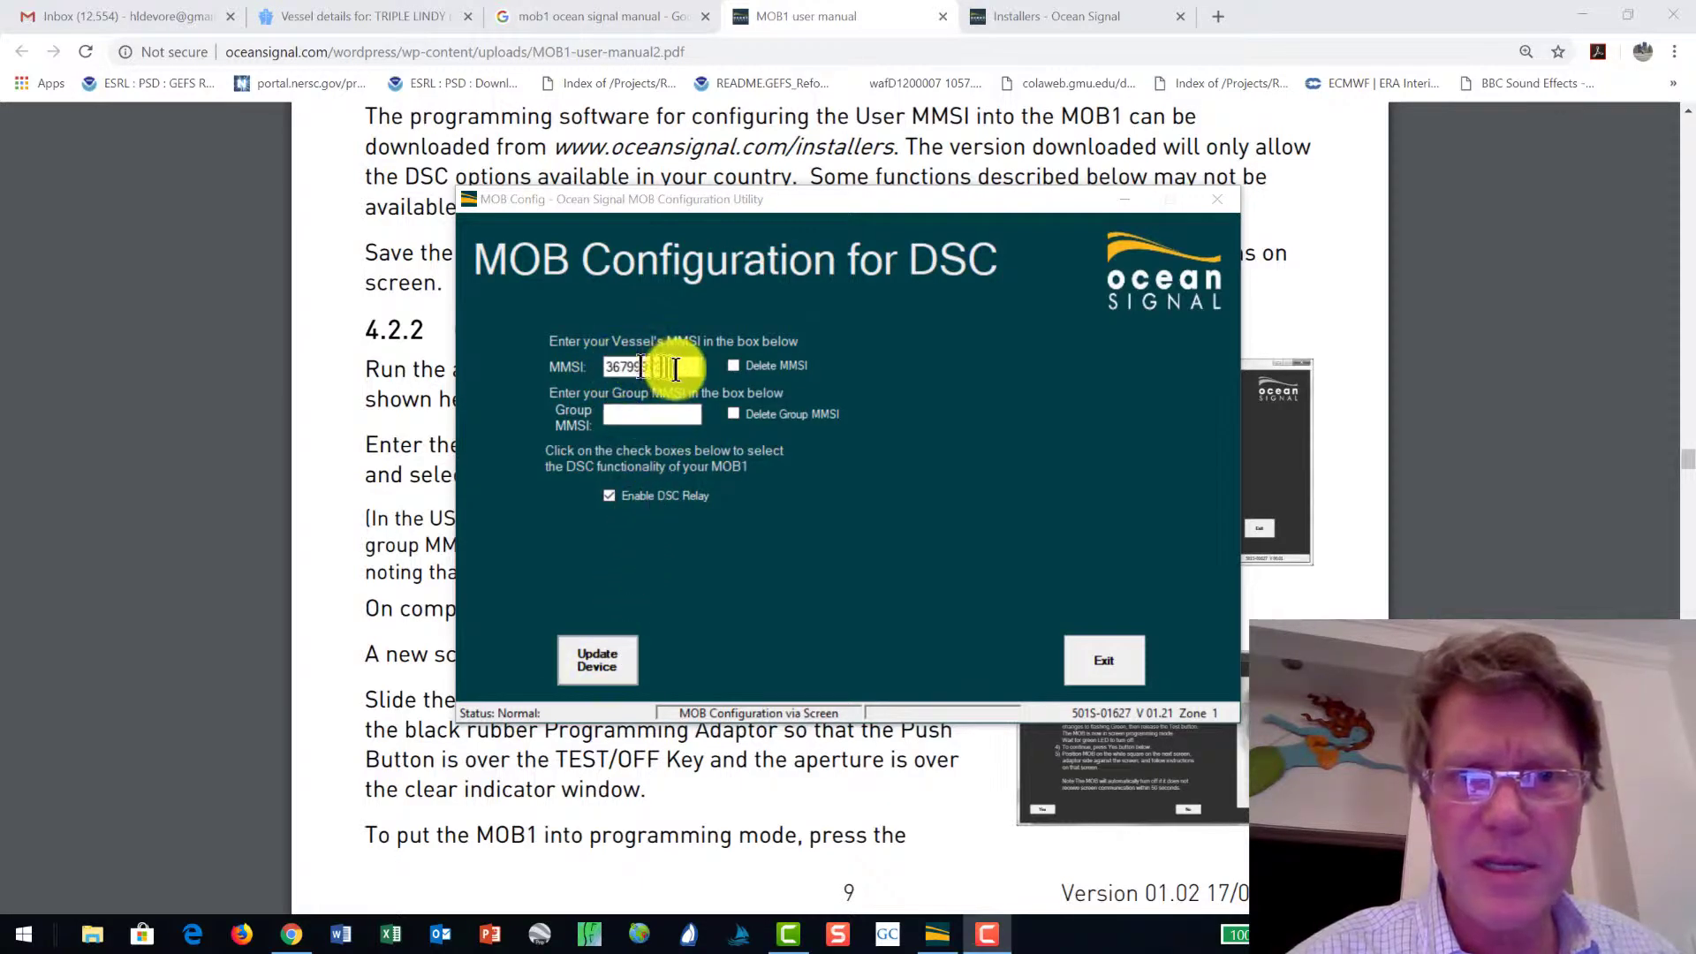
click(596, 660)
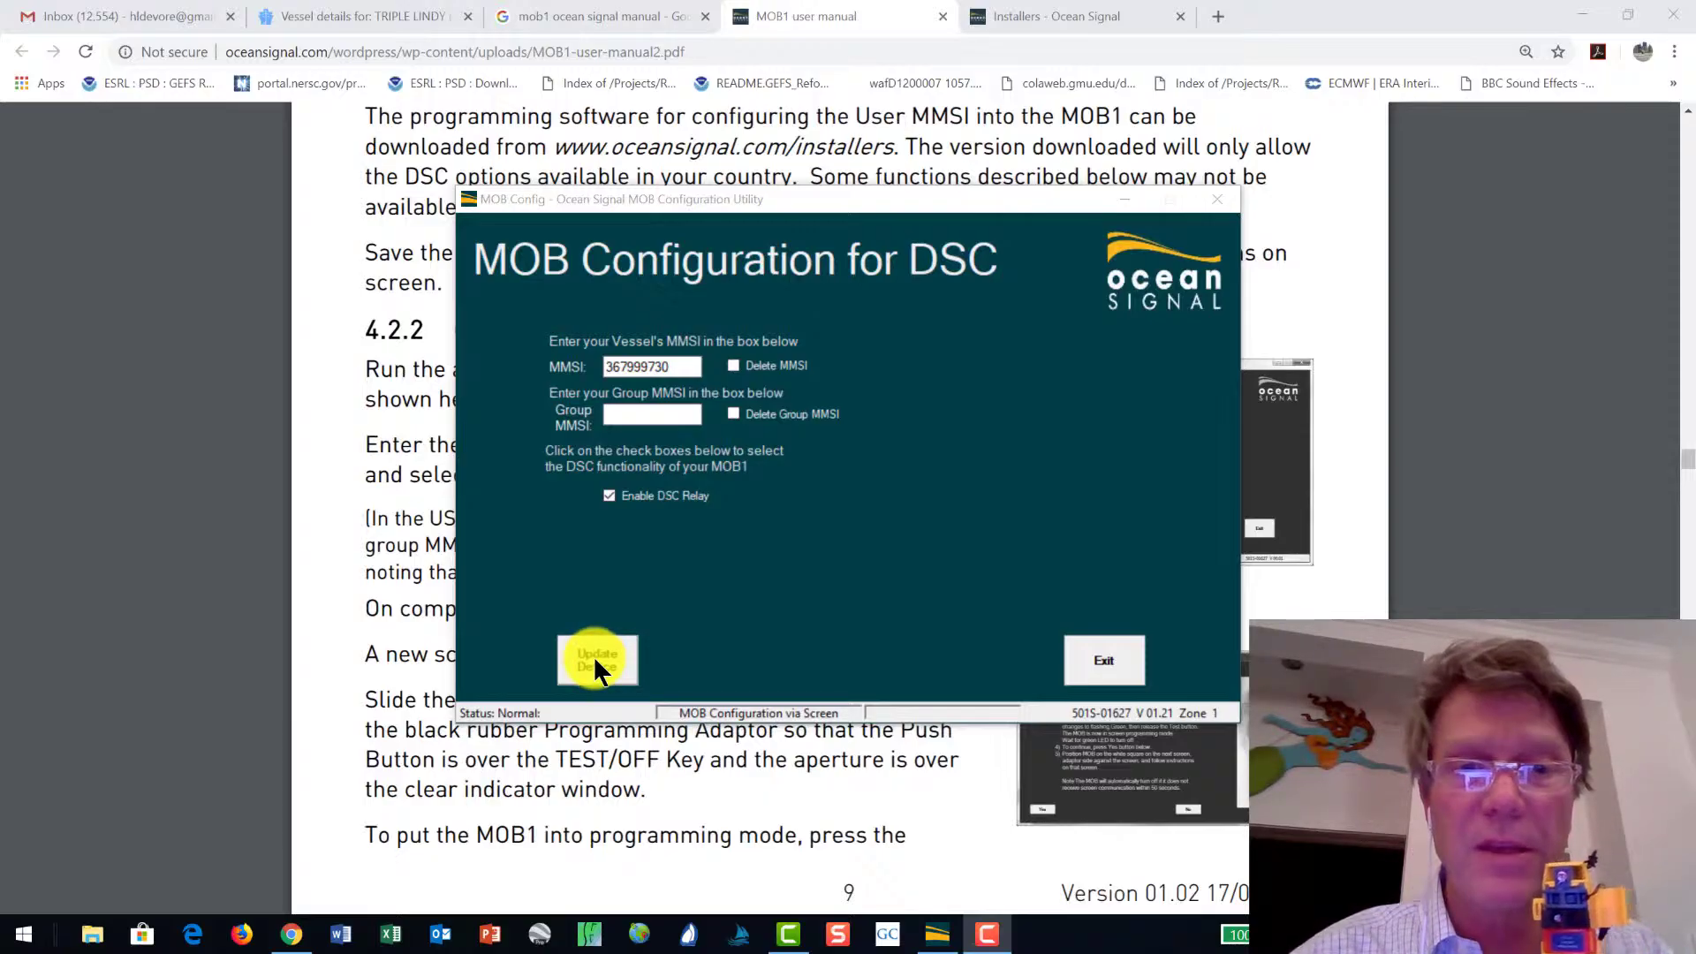
click(595, 665)
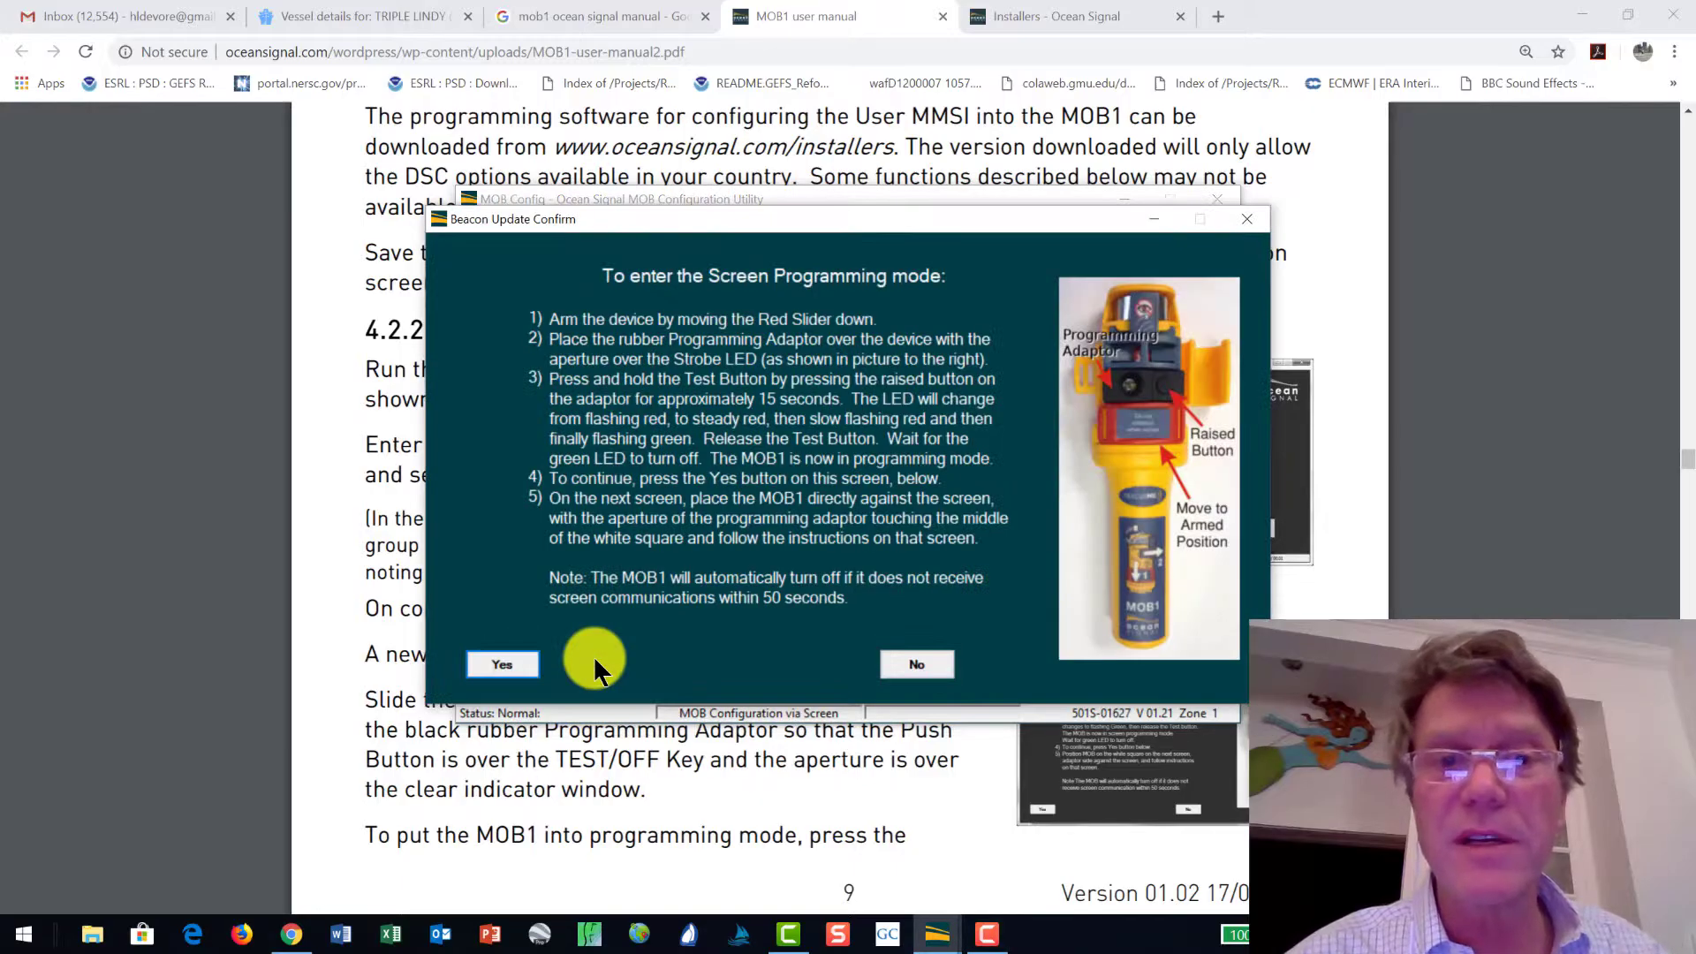
click(507, 663)
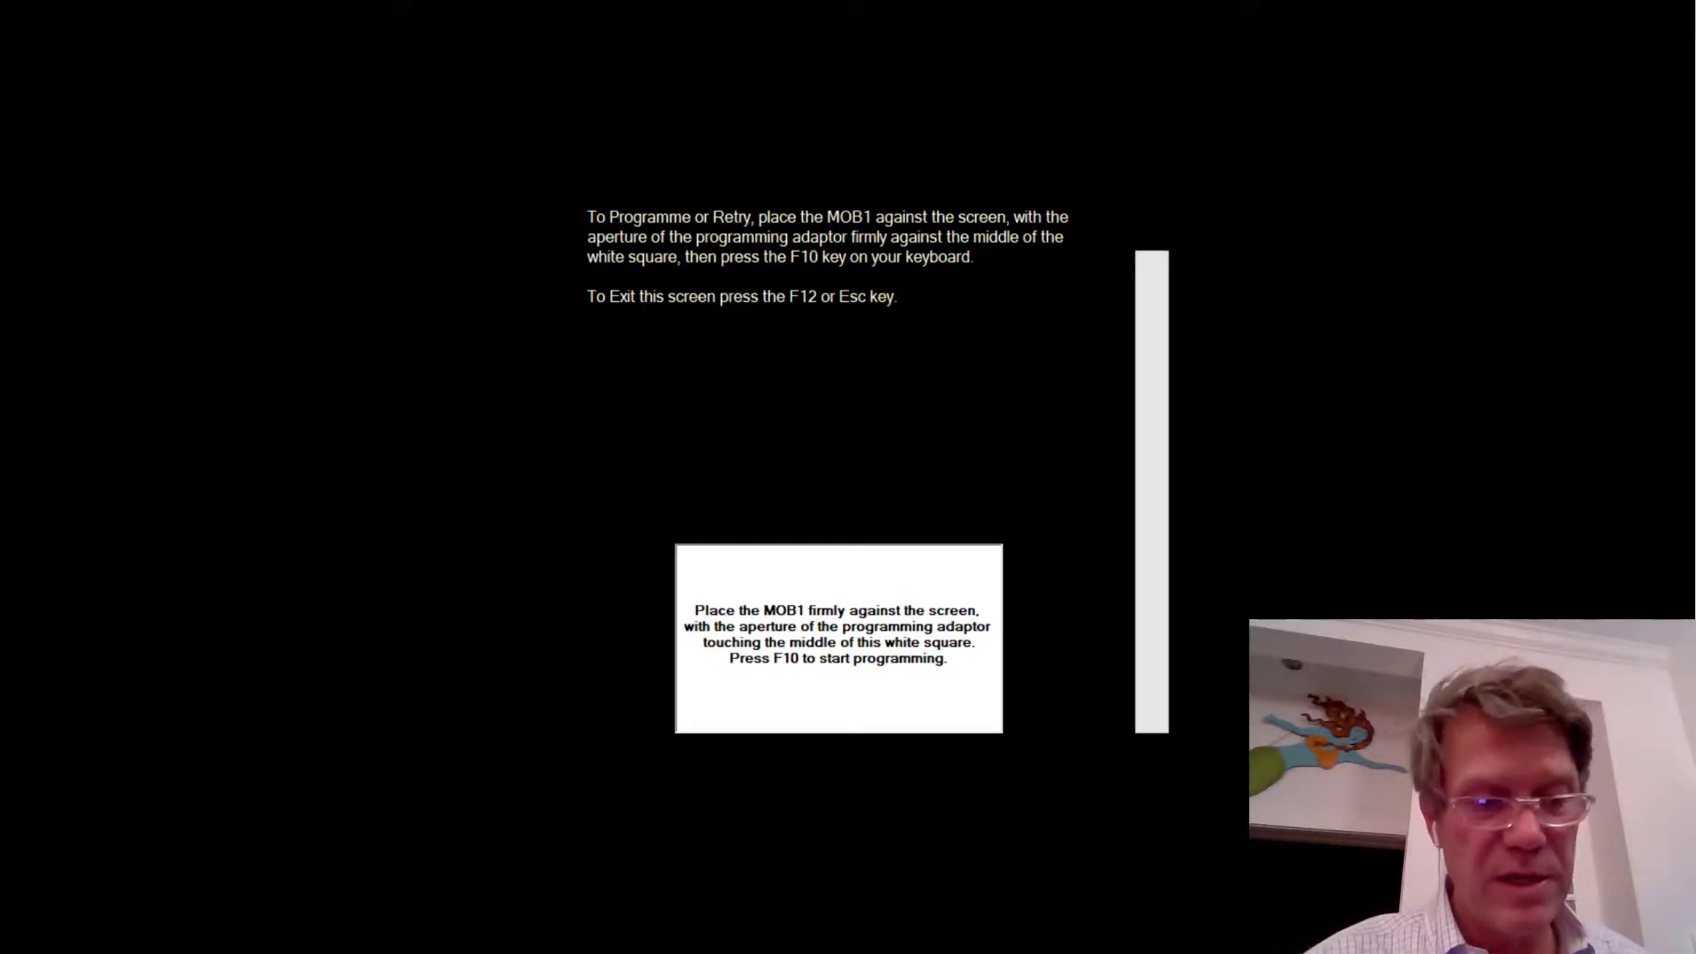